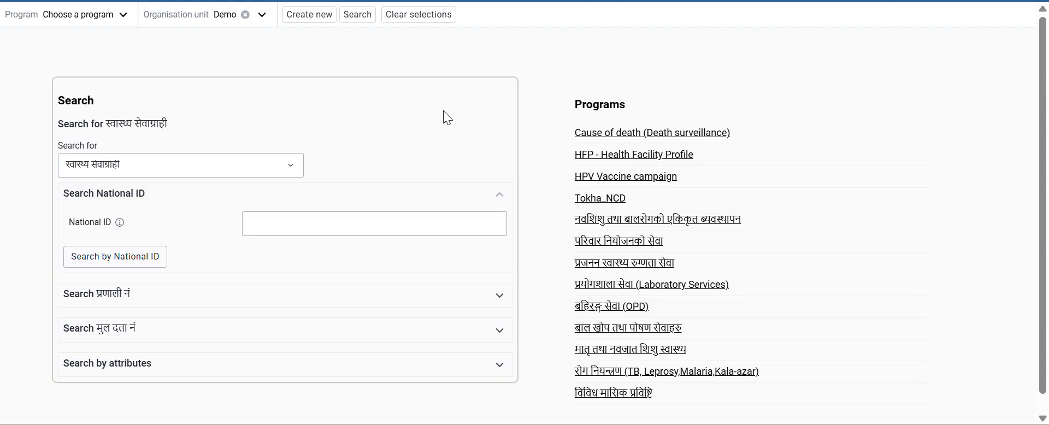
Step: Choose the program नवशिशु तथा बालरोगको एकिकृत ब्यवस्थापन for the Demo organisation unit
click(82, 14)
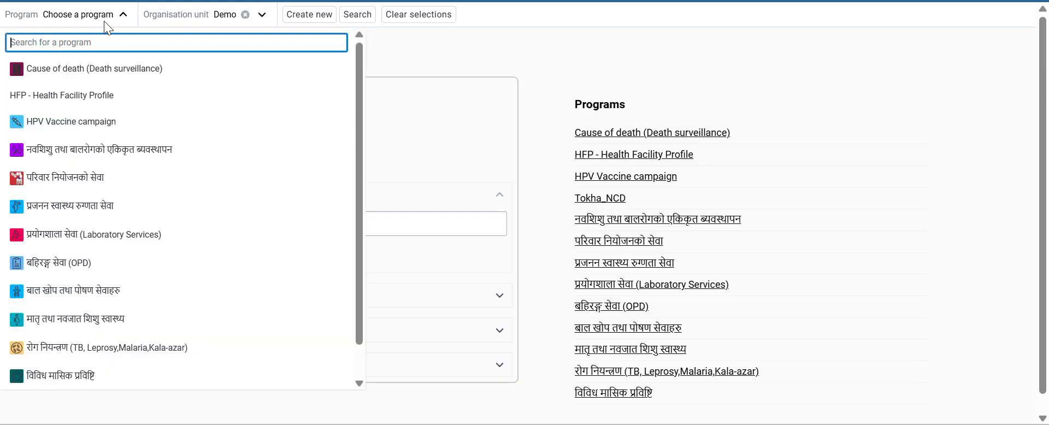
click(95, 156)
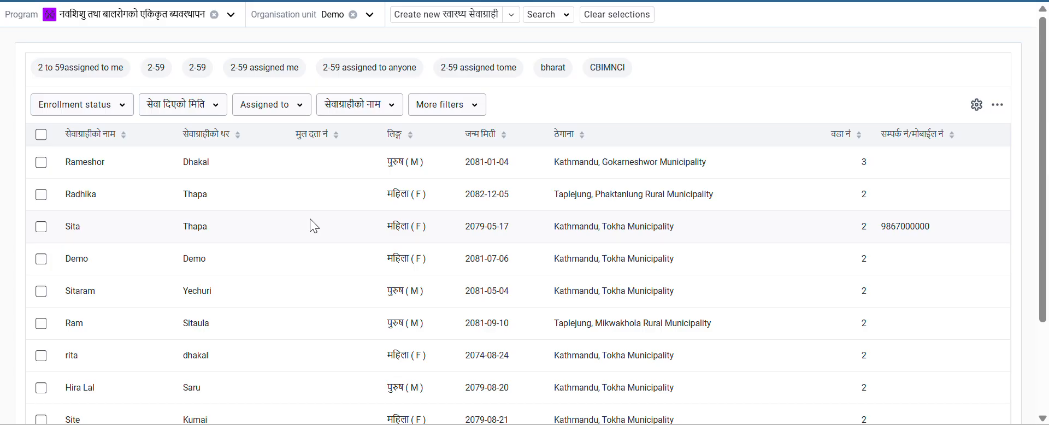
Step: Look through the program's client list and open the enrollment dashboard of the third client
scroll(328, 246, down, 3)
scroll(334, 235, up, 3)
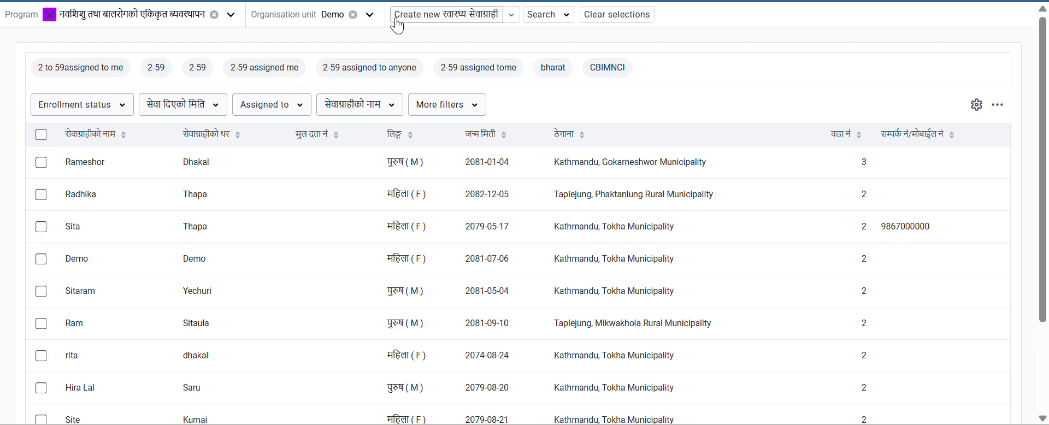
scroll(247, 300, down, 1)
scroll(244, 294, down, 3)
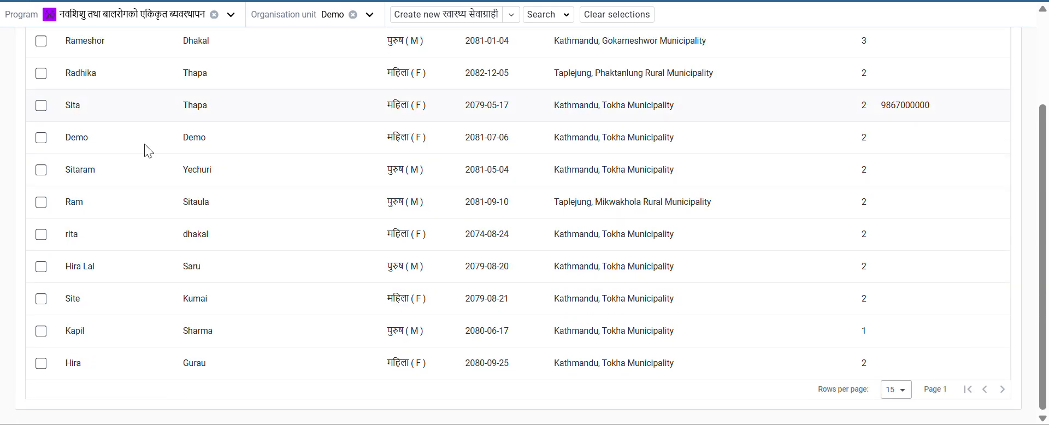
scroll(165, 234, up, 3)
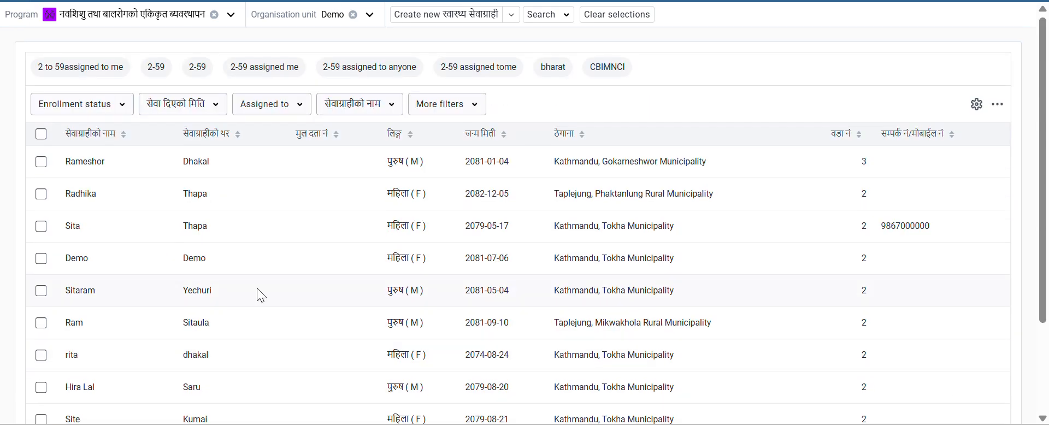
scroll(268, 298, down, 3)
scroll(249, 145, up, 3)
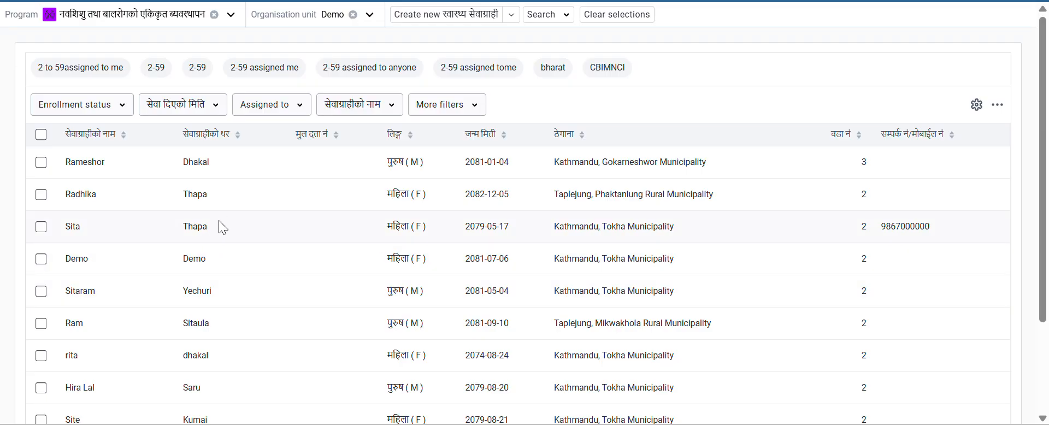
click(461, 231)
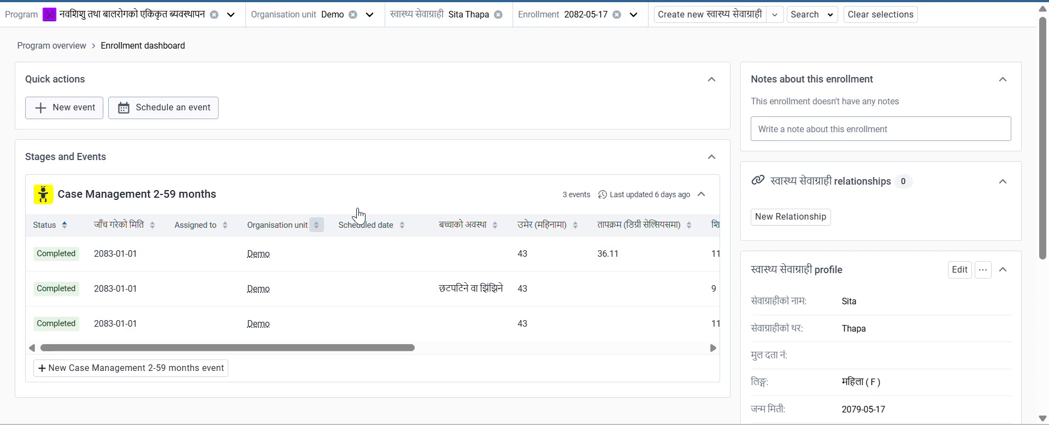
Step: Create a new Case Management 2-59 months event for the client with the examination date 2083-01-07
scroll(234, 316, down, 3)
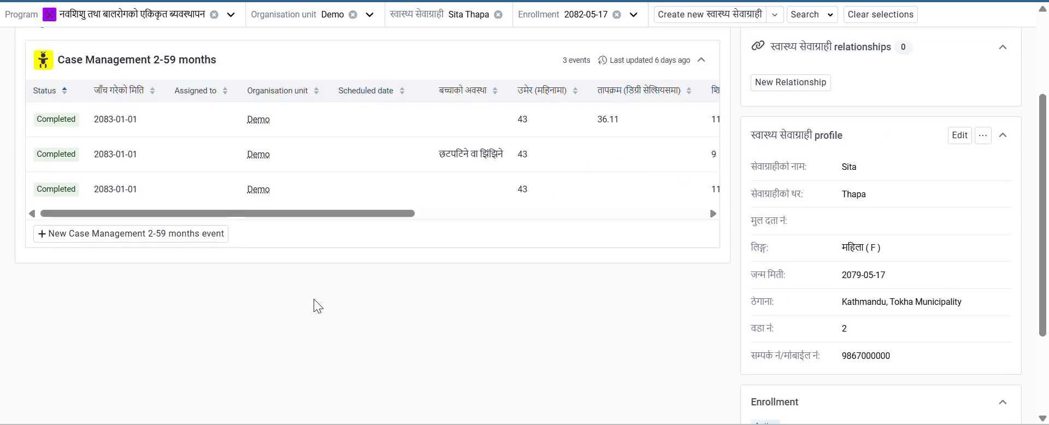
scroll(314, 306, up, 3)
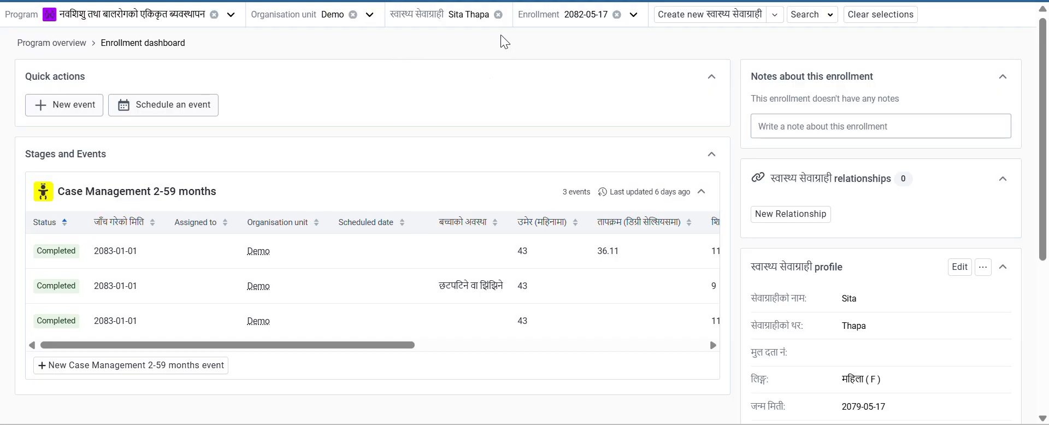
scroll(350, 318, down, 3)
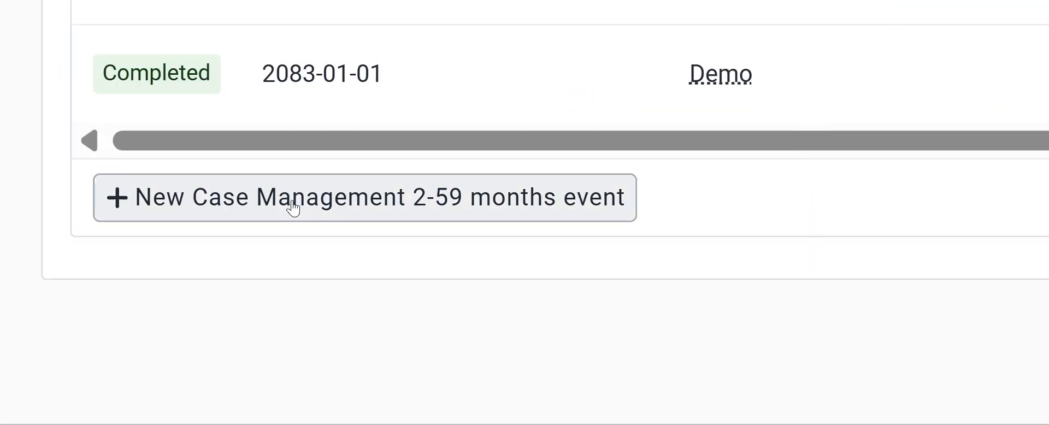
click(293, 208)
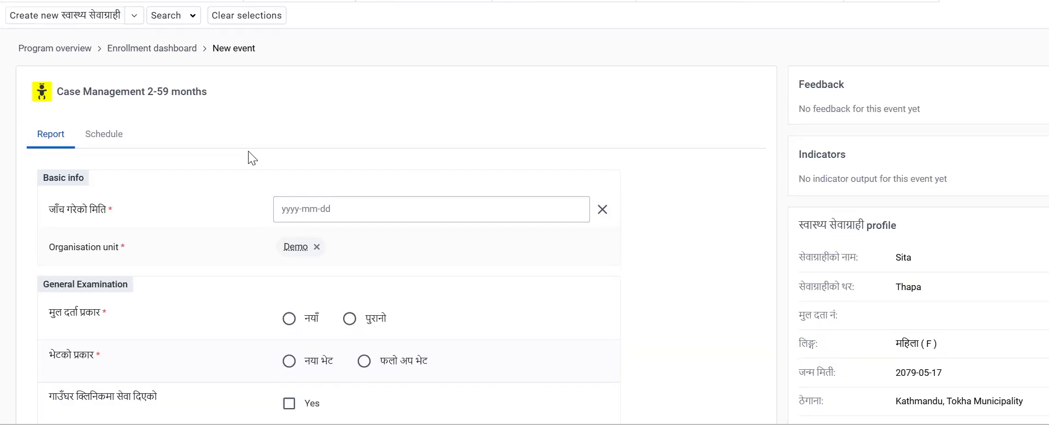
click(328, 209)
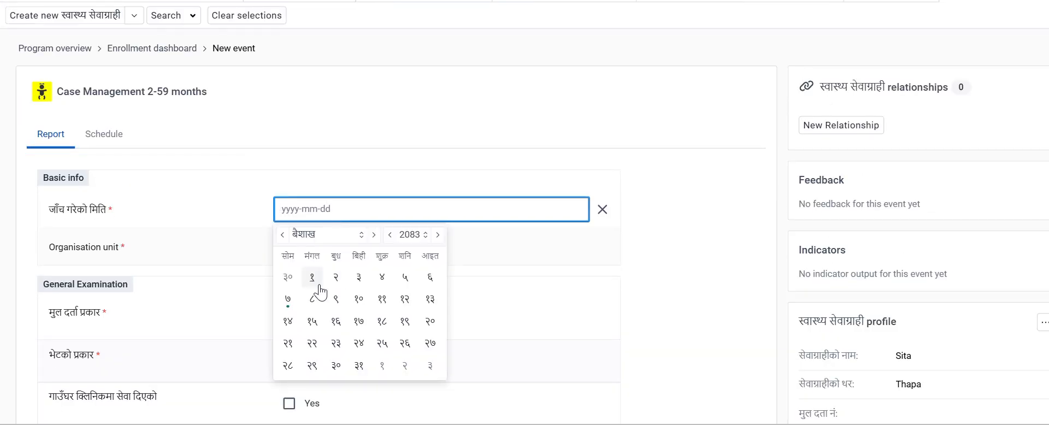
click(288, 299)
Step: In General Examination, set the registration type (मुल दर्ता प्रकार) to नयाँ and the visit type (भेटको प्रकार) to नया भेट
scroll(614, 244, down, 2)
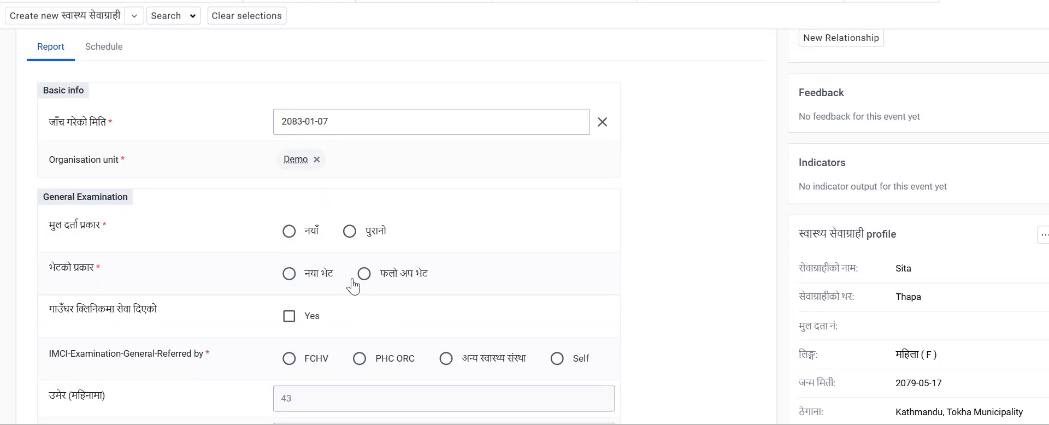
scroll(352, 281, down, 2)
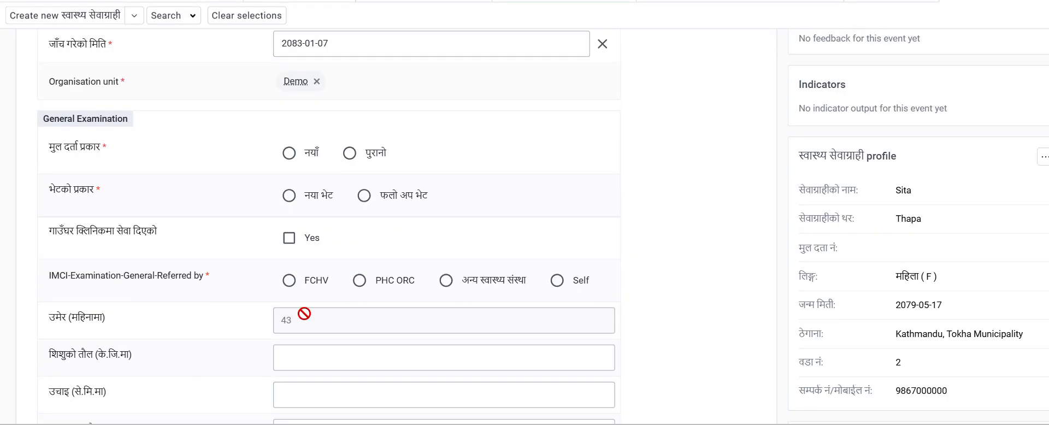
right_click(289, 161)
key(Escape)
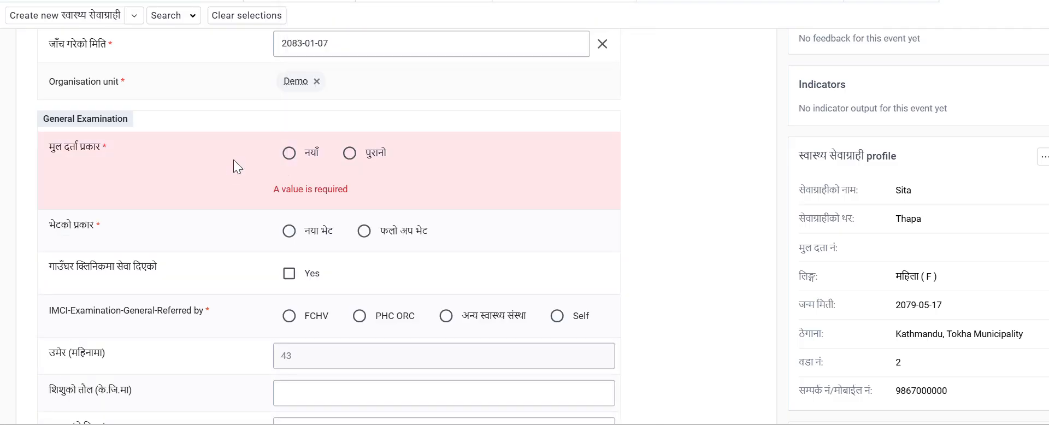
click(289, 162)
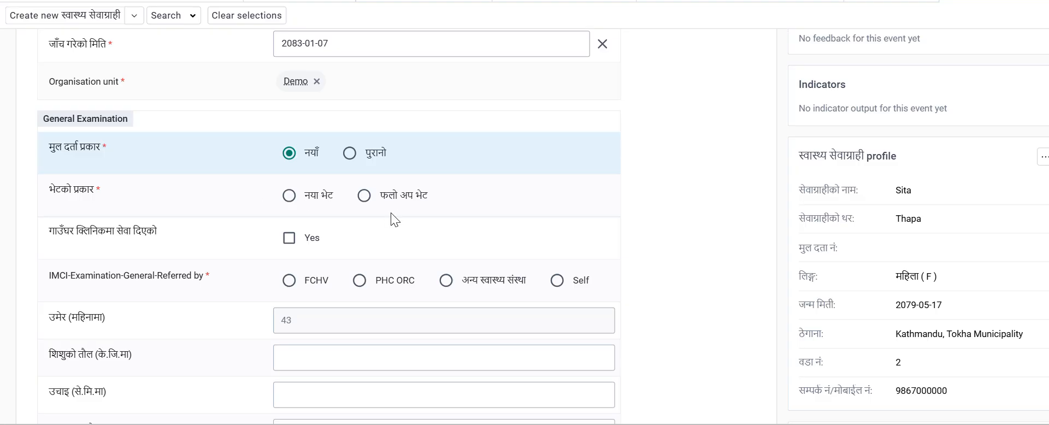
click(289, 195)
Step: Set IMCI-Examination-General-Referred by to Self
scroll(300, 136, down, 2)
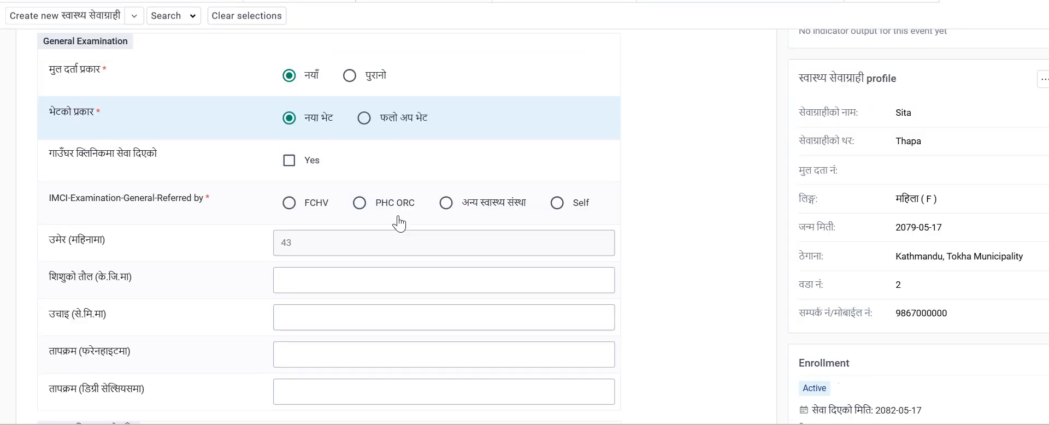
scroll(363, 253, down, 2)
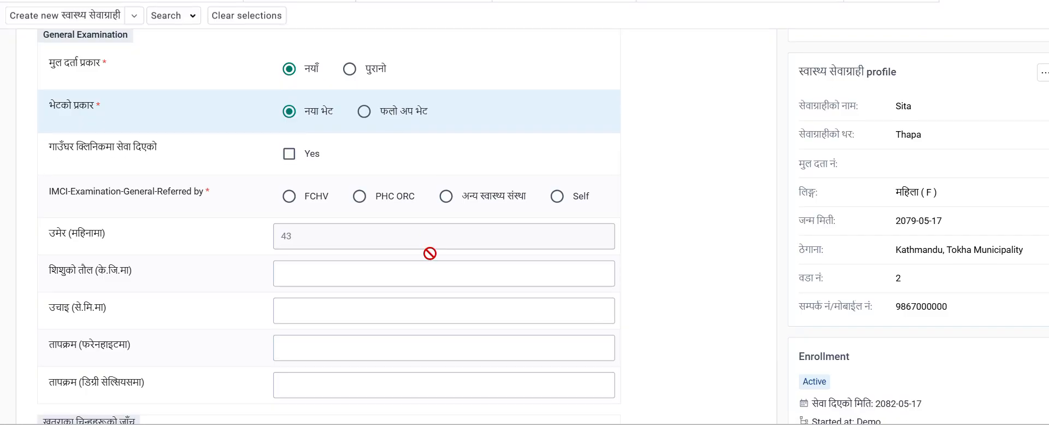
click(557, 130)
Step: Enter 17 kg as the child's weight (शिशुको तौल) in the General Examination section
scroll(388, 227, down, 1)
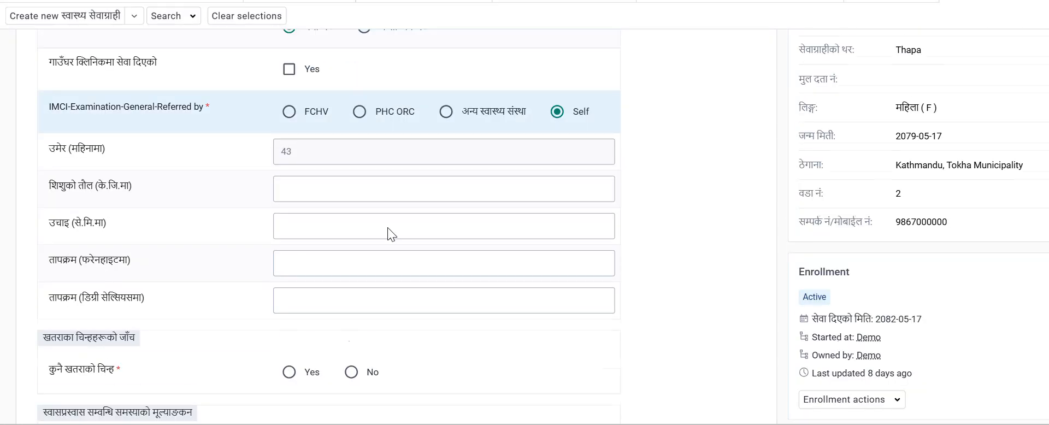
scroll(300, 215, down, 1)
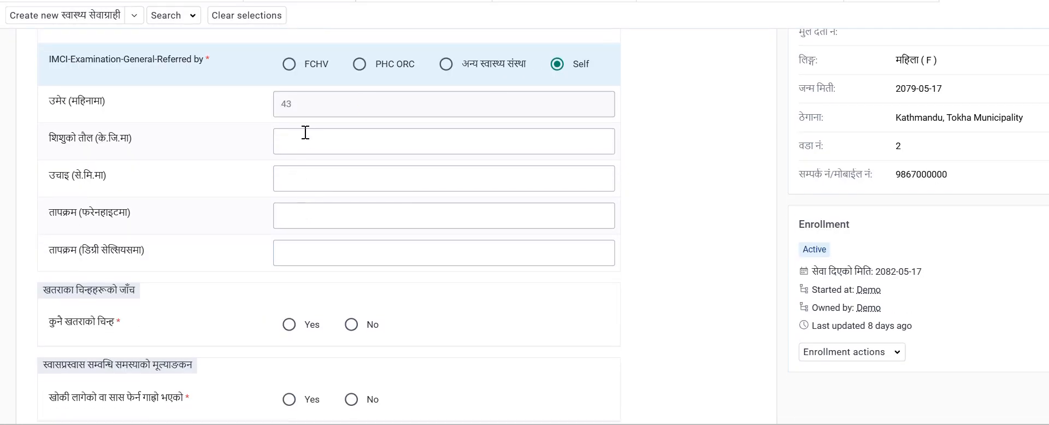
click(296, 137)
text(17)
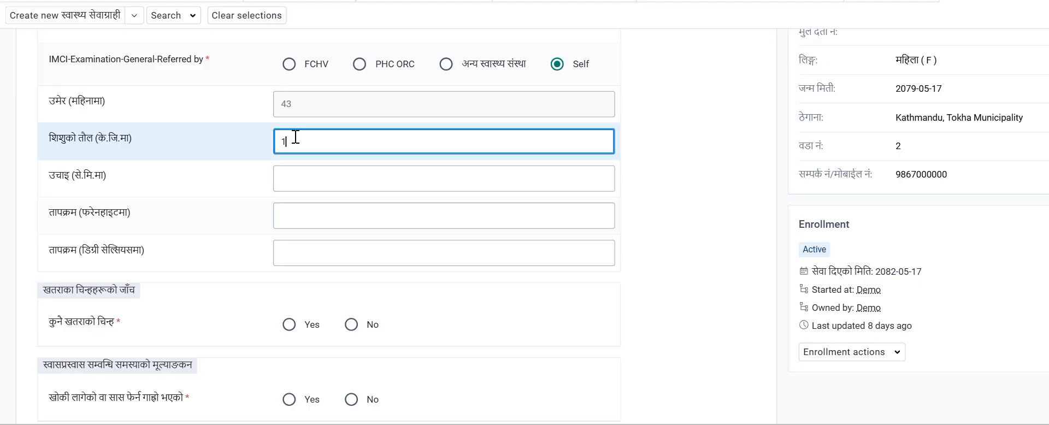
click(694, 202)
Step: Enter 100 cm as the child's height (उचाइ) in the General Examination section
scroll(379, 207, down, 1)
click(310, 139)
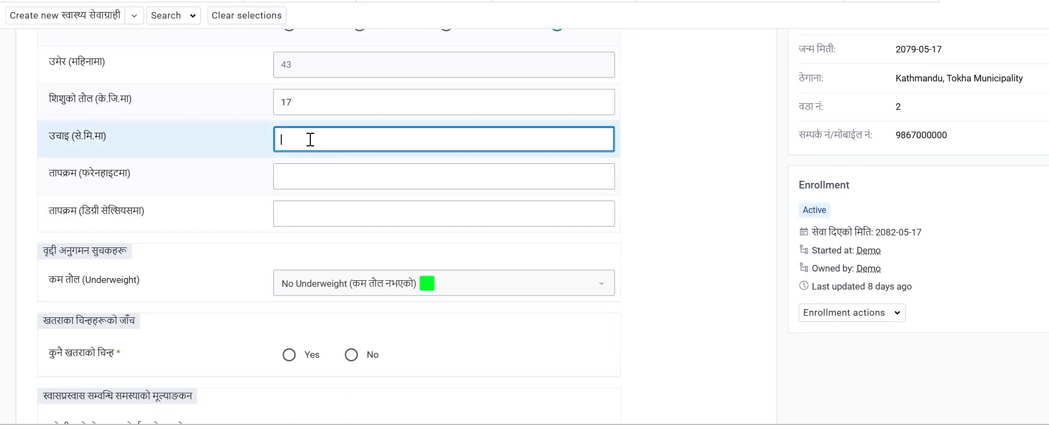
text(9)
key(BackSpace)
text(100)
click(713, 163)
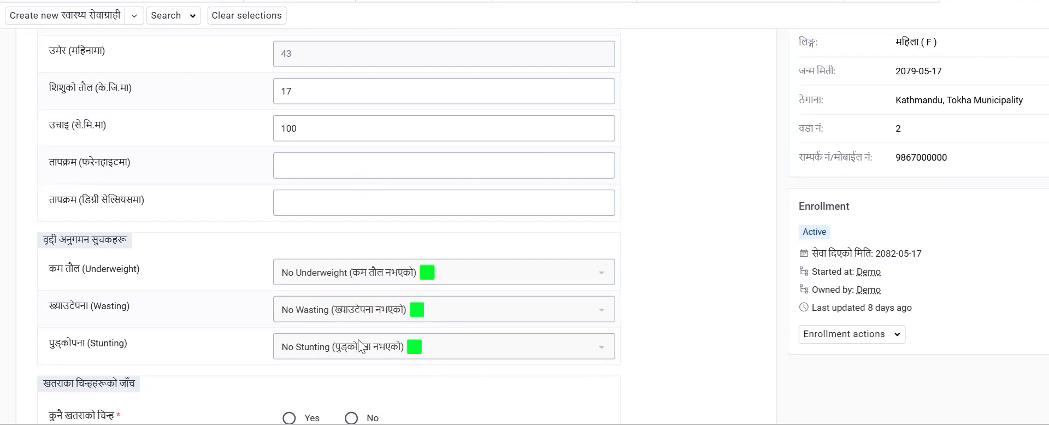
Step: Review the Z-score feedback and growth indicators, and answer No for any danger sign (कुनै खतराको चिन्ह)
scroll(435, 336, up, 3)
scroll(585, 246, up, 5)
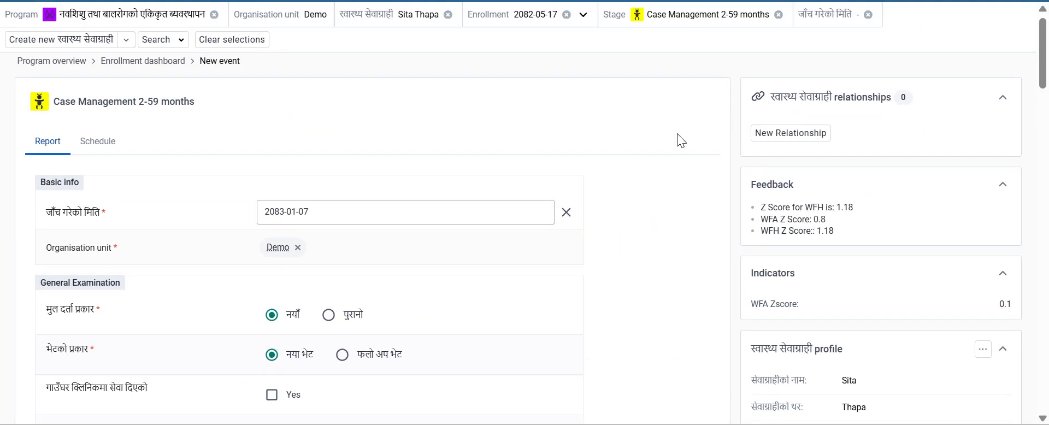
scroll(677, 141, down, 8)
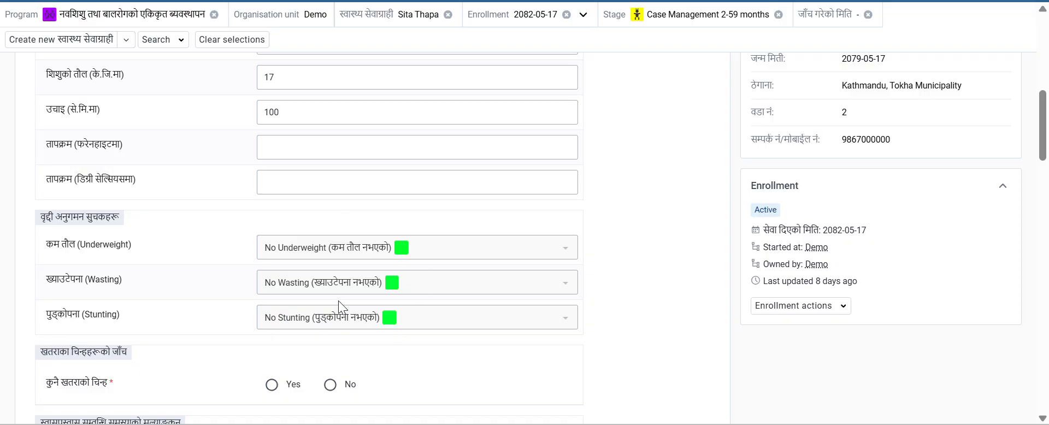
scroll(338, 300, down, 3)
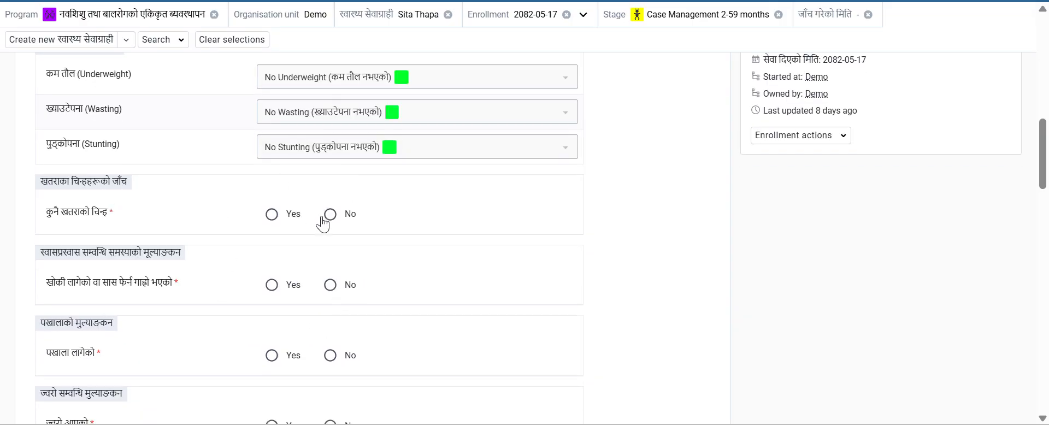
click(330, 213)
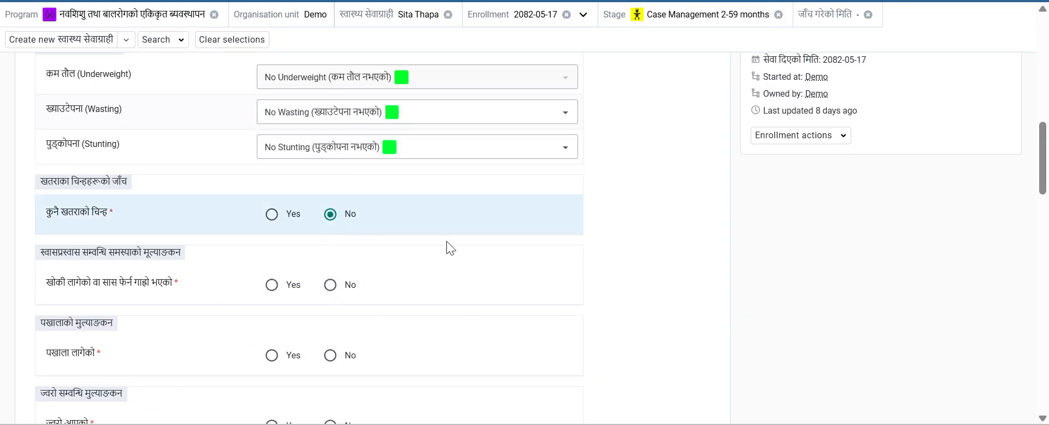
Step: Answer Yes for cough or difficulty breathing in the respiratory assessment and enter a duration (कति दिन देखि) of 4 days
scroll(215, 222, down, 2)
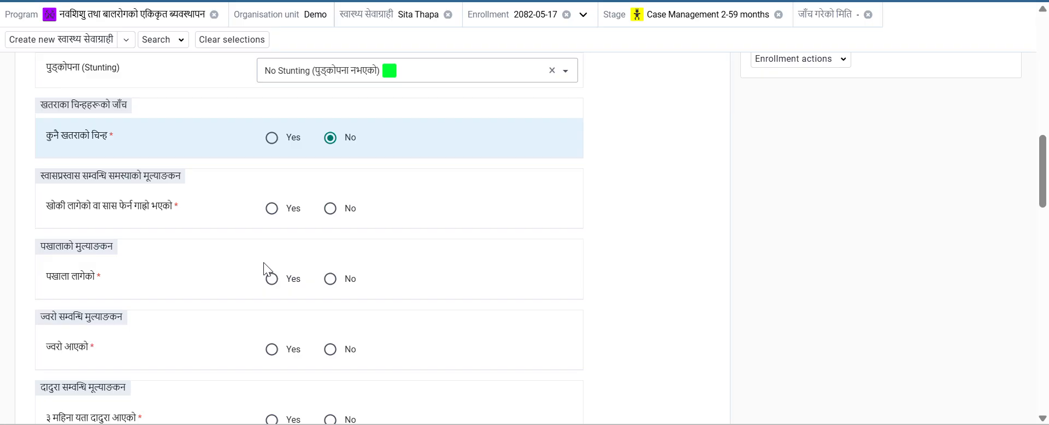
click(272, 176)
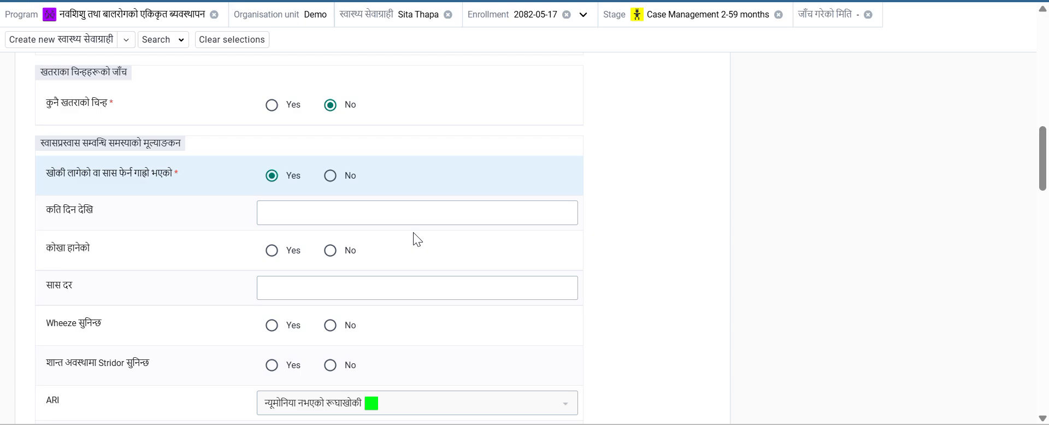
click(303, 216)
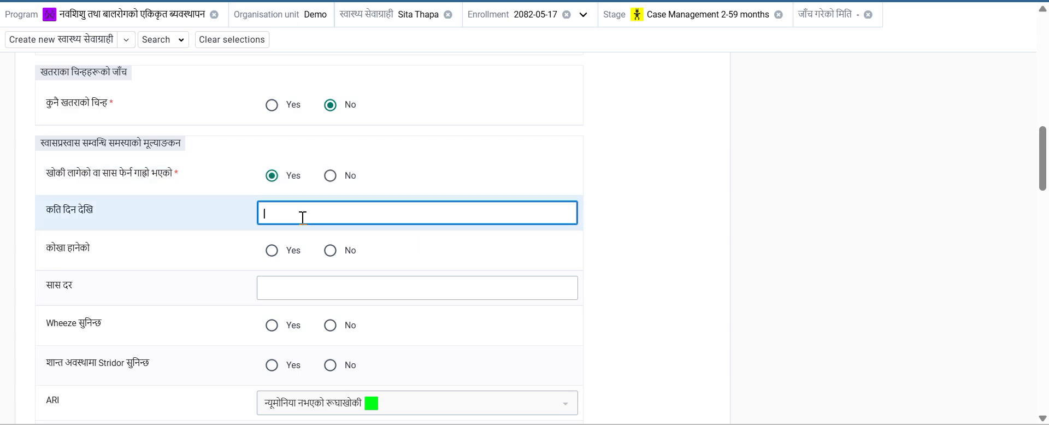
text(4)
Step: Answer No for chest indrawing (कोखा हानेको) and enter a respiratory rate (सास दर) of 45
click(355, 256)
scroll(380, 258, down, 1)
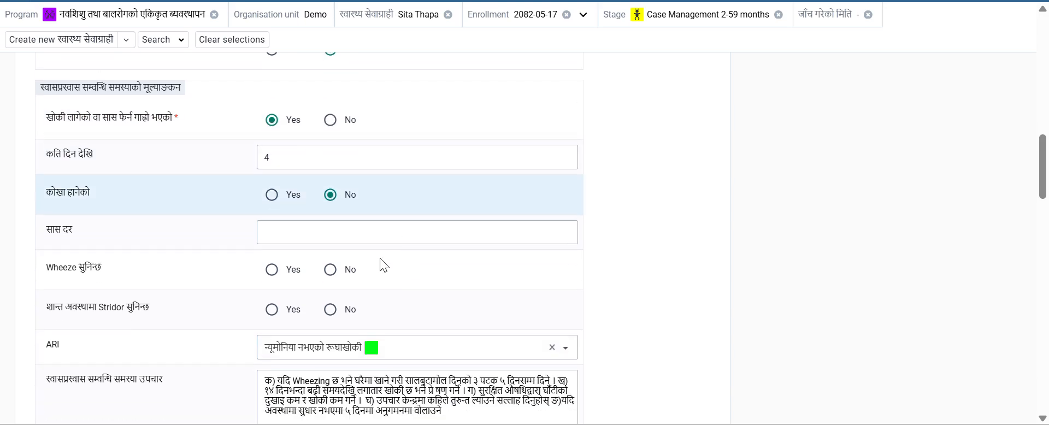
click(330, 236)
text(45)
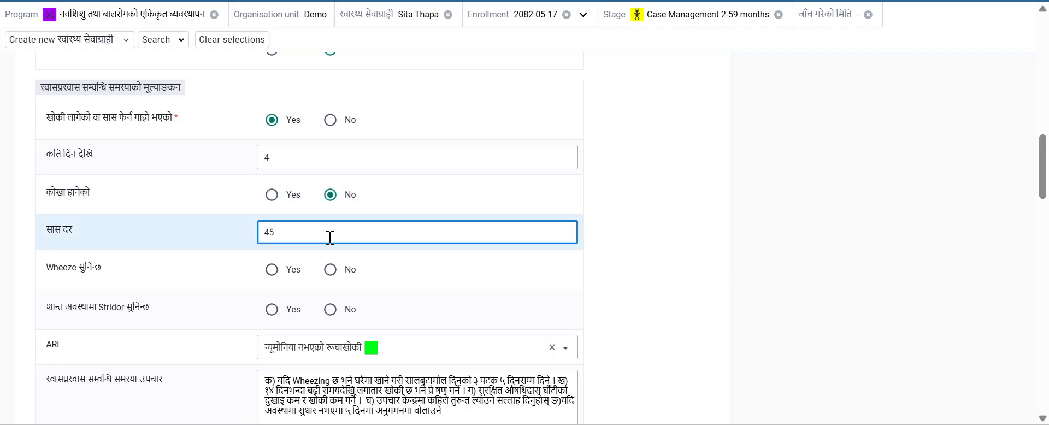
Step: Answer No for both Wheeze and Stridor, and clear the selected ARI classification
click(405, 278)
click(330, 269)
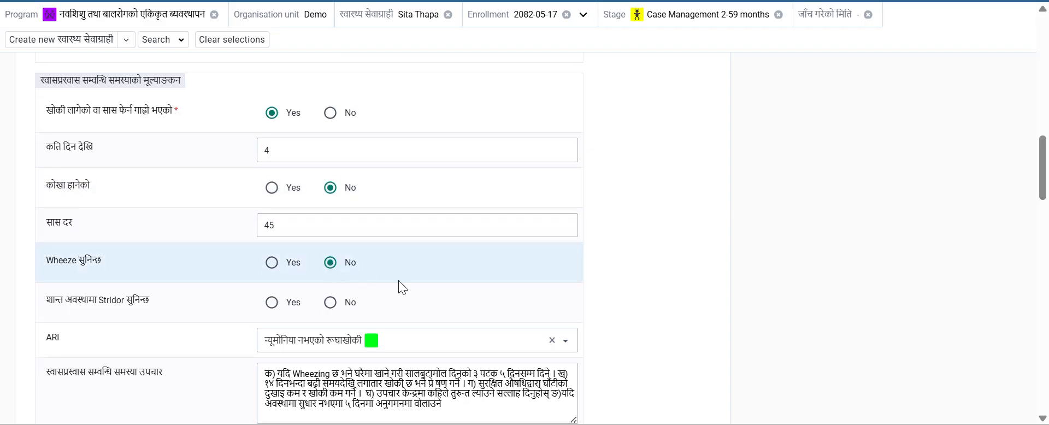
scroll(398, 280, down, 2)
click(331, 228)
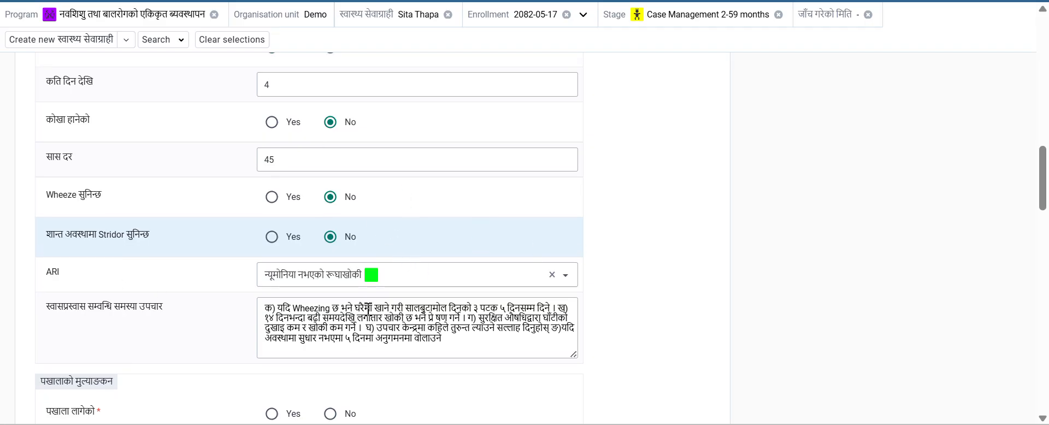
click(553, 276)
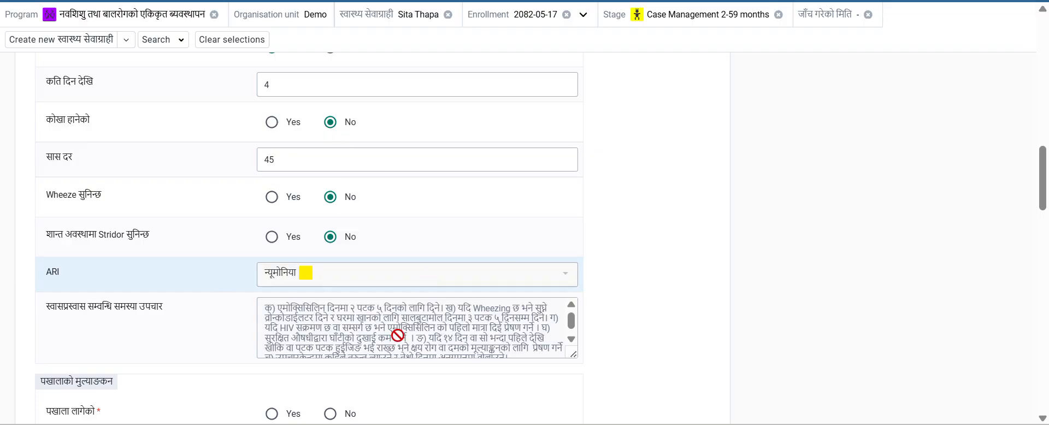
Step: Set the respiratory rate (सास दर) to 35 and clear the selected ARI classification
scroll(278, 129, up, 2)
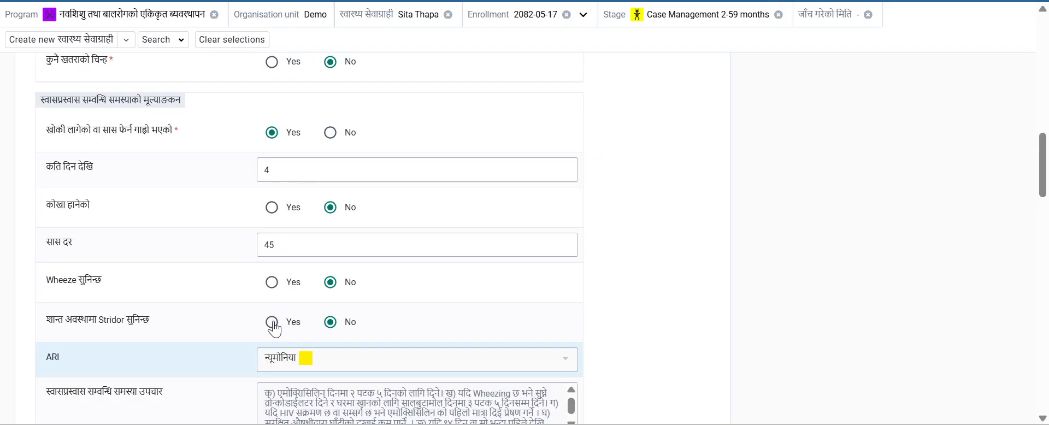
scroll(366, 265, down, 2)
scroll(366, 263, up, 1)
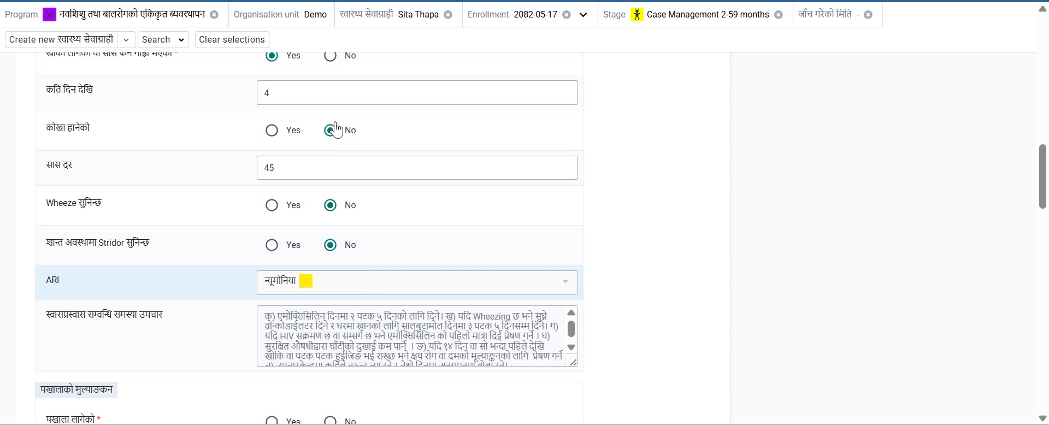
scroll(369, 306, down, 1)
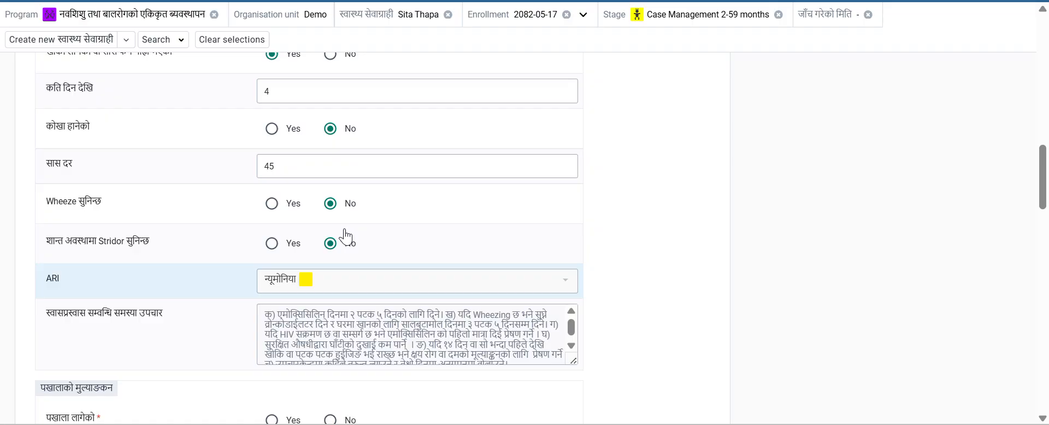
double_click(290, 166)
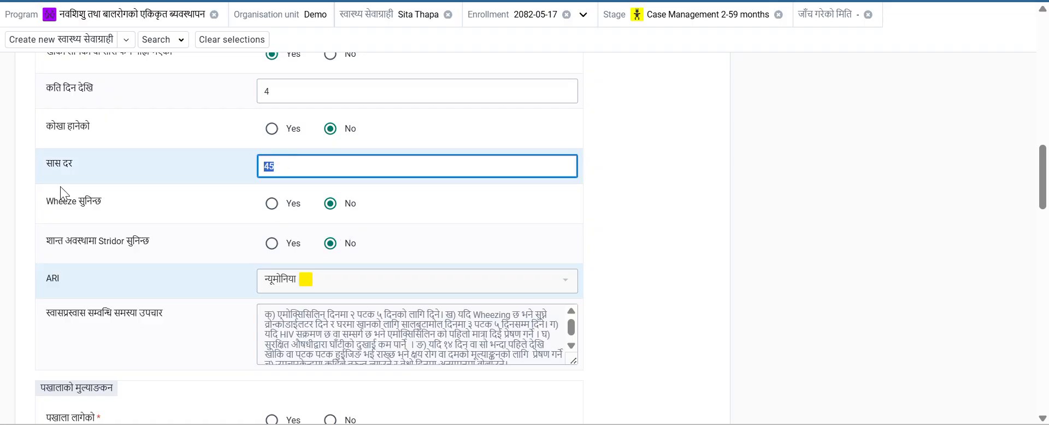
text(35)
click(711, 224)
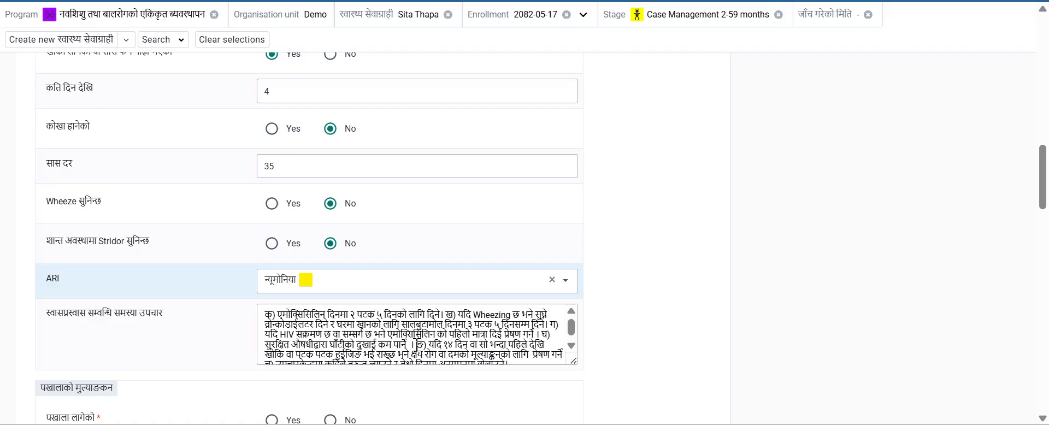
click(552, 280)
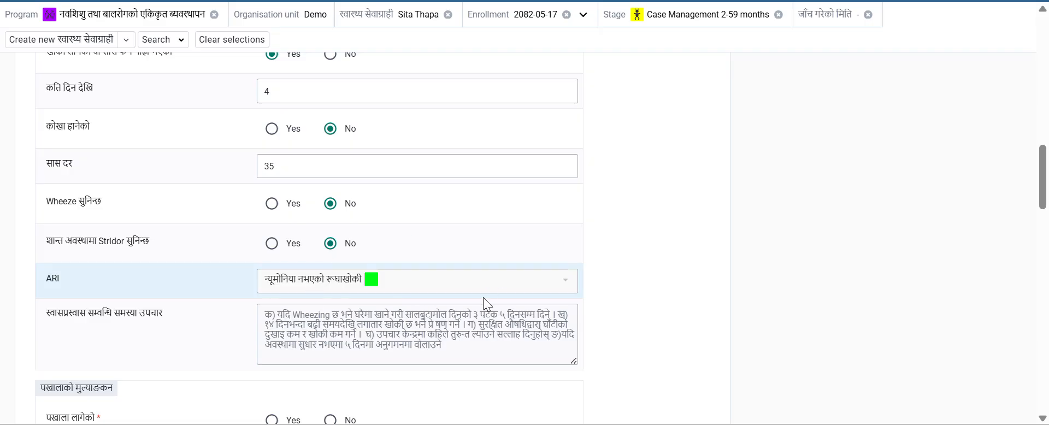
Step: Set the respiratory rate (सास दर) back to 45 and clear the ARI classification again
scroll(500, 294, down, 2)
double_click(267, 86)
text(45)
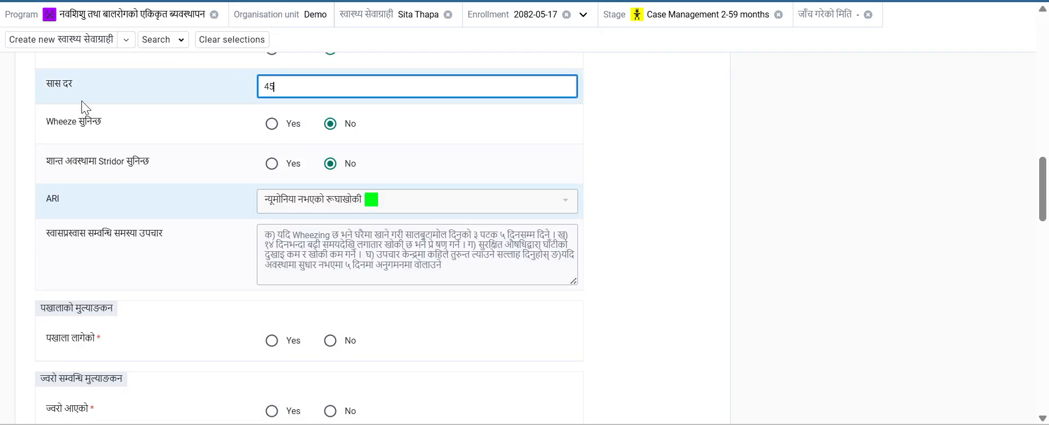
click(460, 168)
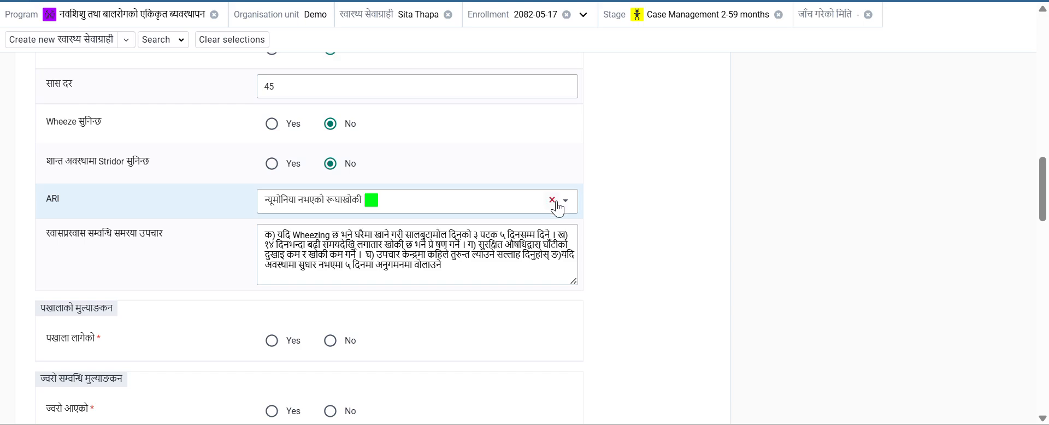
scroll(677, 263, down, 3)
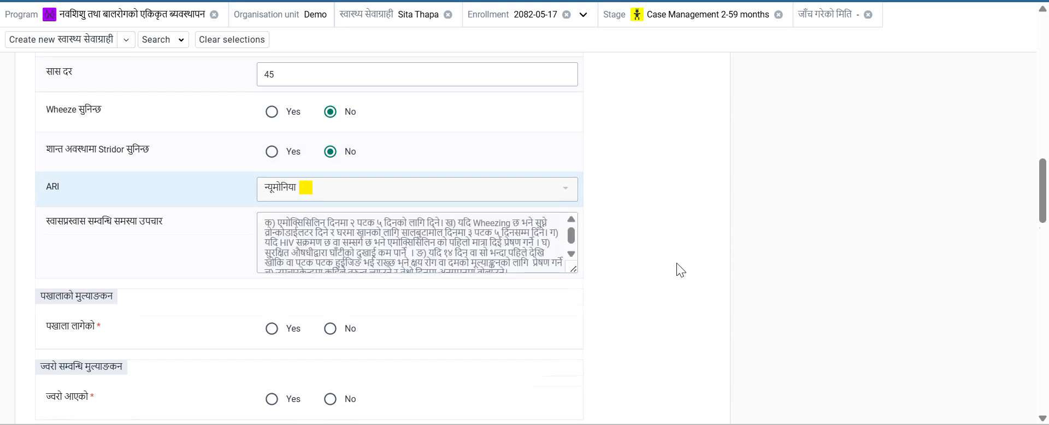
Step: Answer Yes for diarrhoea (पखाला लागेको) and enter a duration (कति दिन देखि) of 17 days
scroll(150, 213, down, 1)
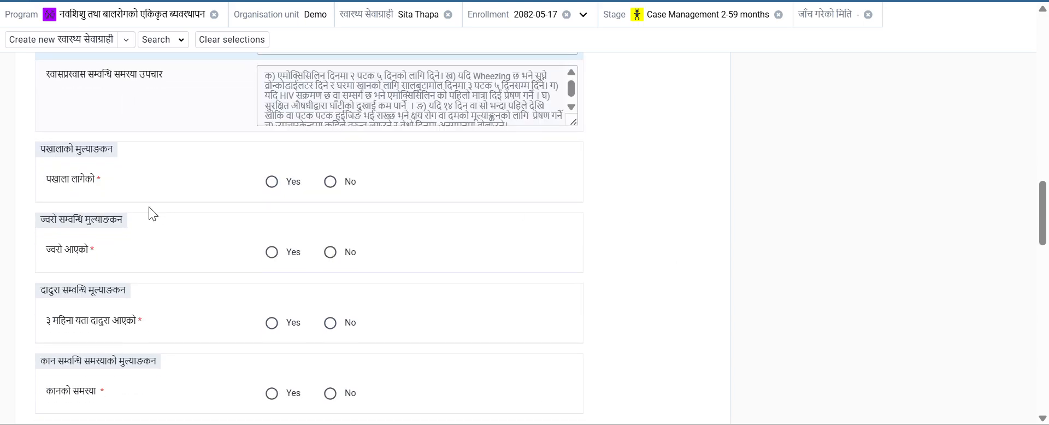
click(272, 149)
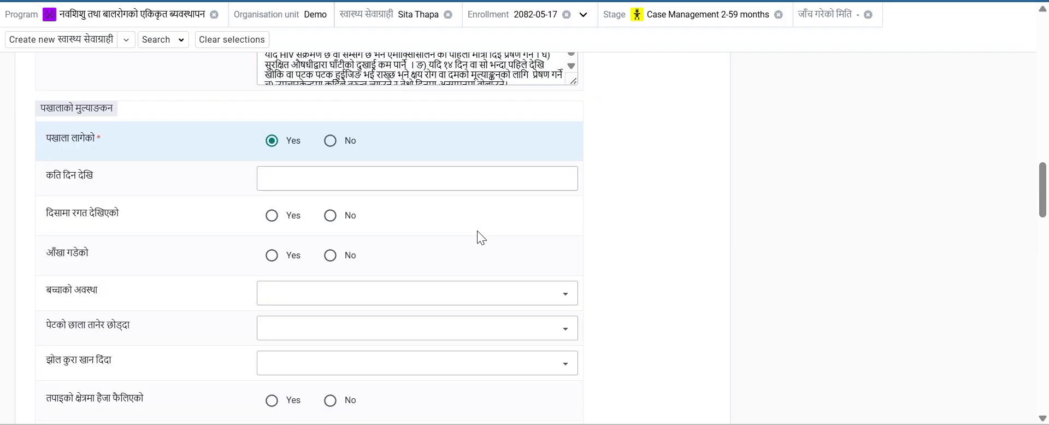
scroll(477, 231, down, 1)
click(287, 138)
text(1)
text(4)
key(BackSpace)
text(7)
click(754, 221)
Step: Answer Yes for both blood in stool (दिसामा रगत देखिएको) and sunken eyes (आँखा गडेको) in the diarrhoea assessment
scroll(376, 315, down, 2)
scroll(325, 323, up, 2)
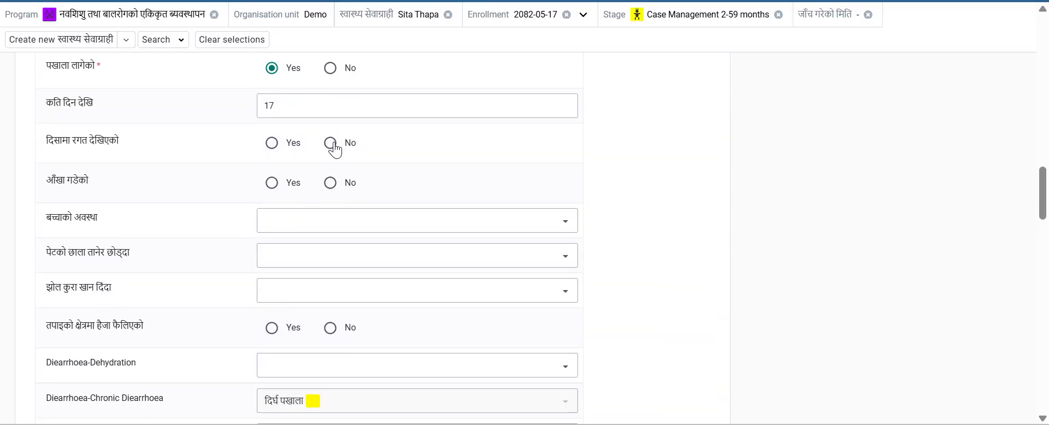
click(271, 144)
scroll(353, 244, down, 2)
scroll(328, 247, down, 1)
scroll(315, 257, up, 2)
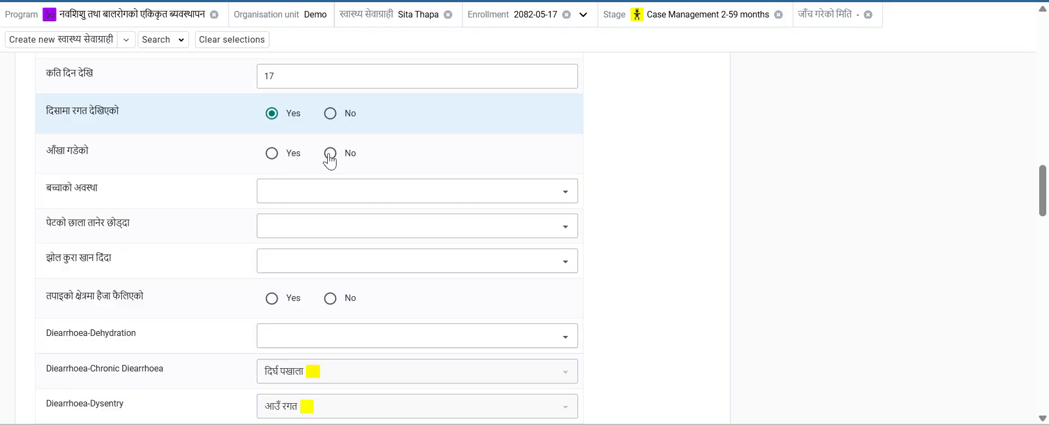
click(271, 153)
Step: Set the child's condition (बच्चाको अवस्था) to छटपटिने वा झिंझिने and the abdominal skin pinch result to सामान्य रूपमा फर्कन्छ
click(314, 197)
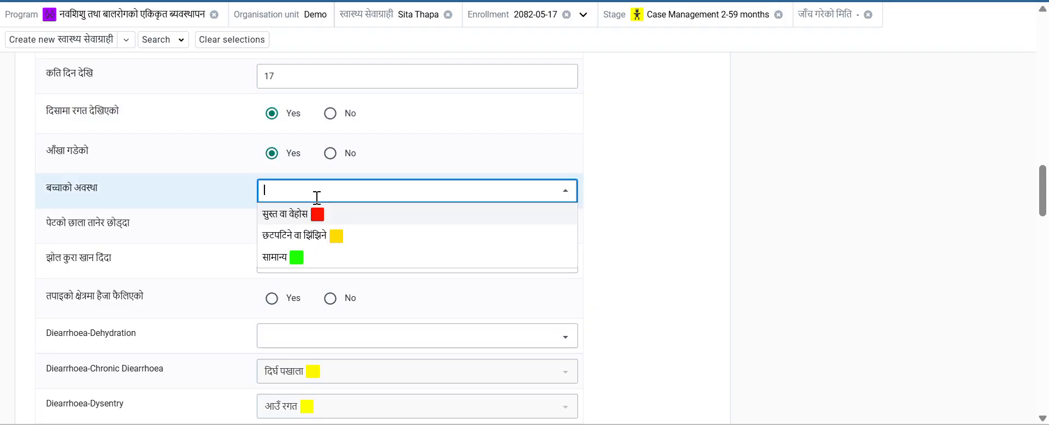
click(297, 235)
click(312, 231)
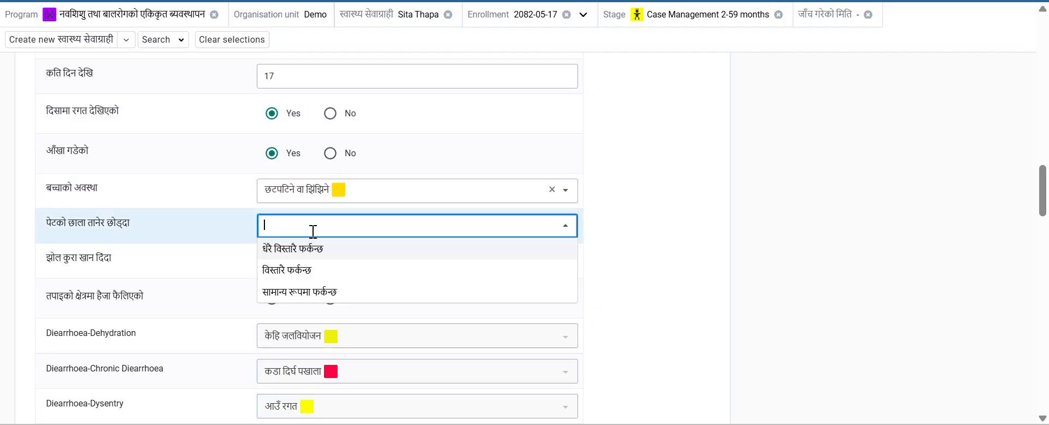
click(299, 292)
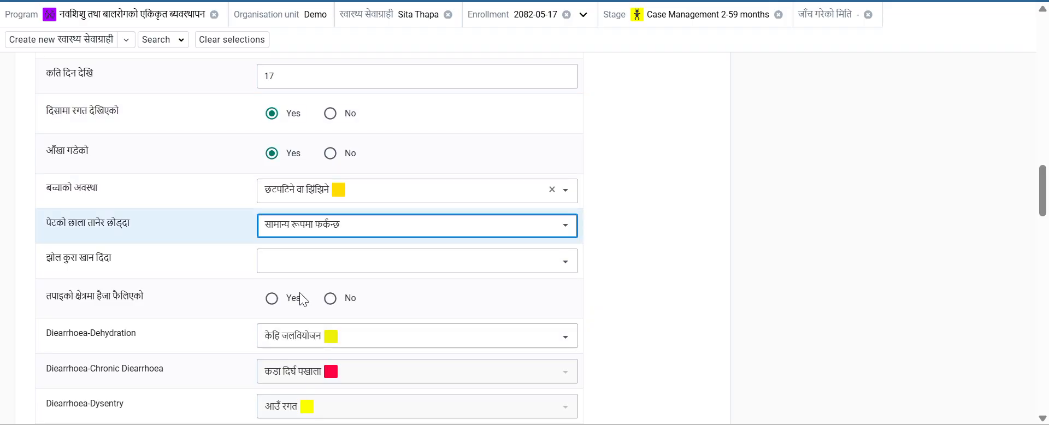
Step: Set the response to fluids (झोल कुरा खान दिंदा) to खुव तिर्खाएझैं गरि पिउने and clear the Diearrhoea-Dehydration classification
click(451, 270)
click(394, 304)
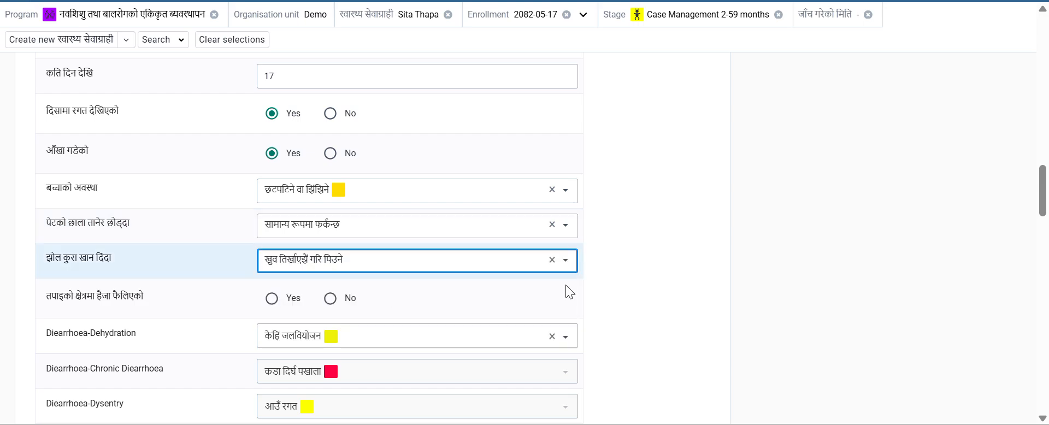
scroll(368, 291, down, 3)
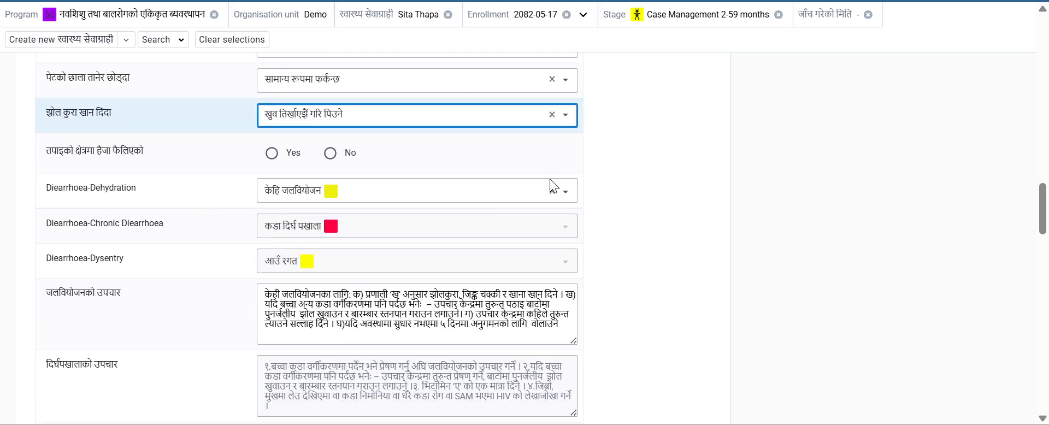
click(481, 185)
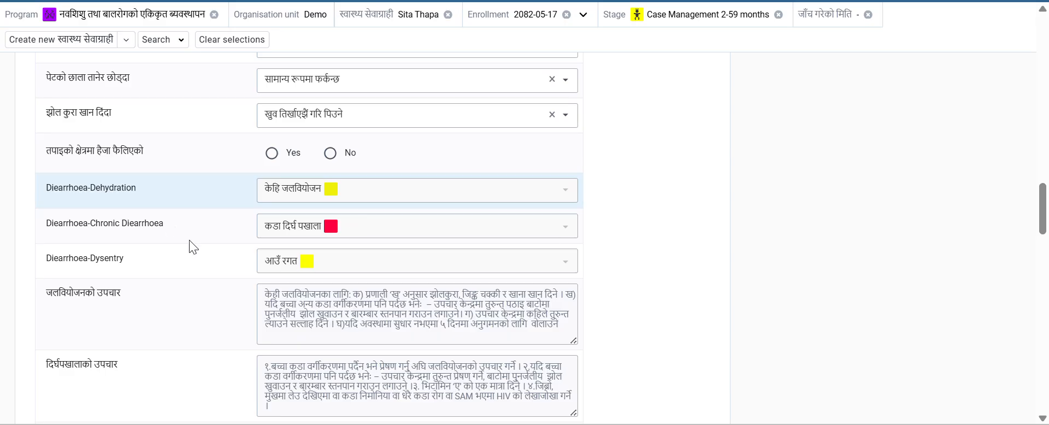
Step: Review the diarrhoea classifications and the treatment advice for dehydration, chronic diarrhoea and dysentery
scroll(379, 240, up, 1)
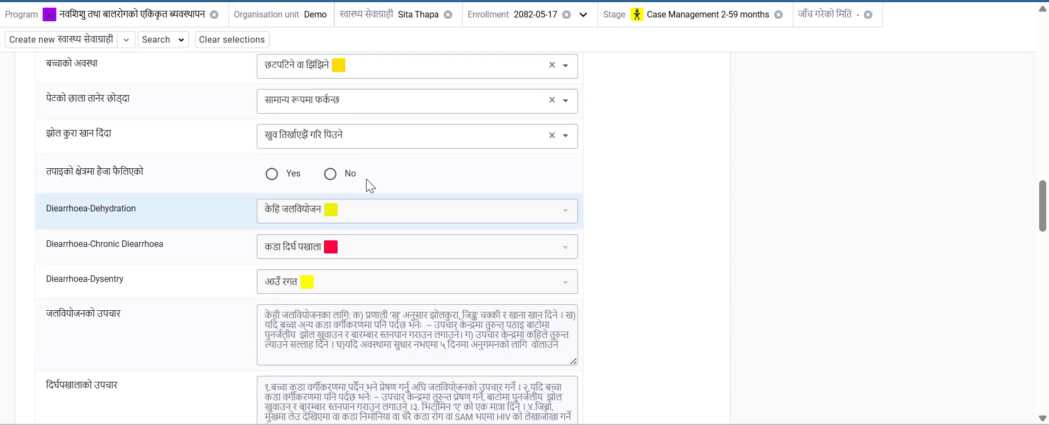
scroll(364, 152, up, 1)
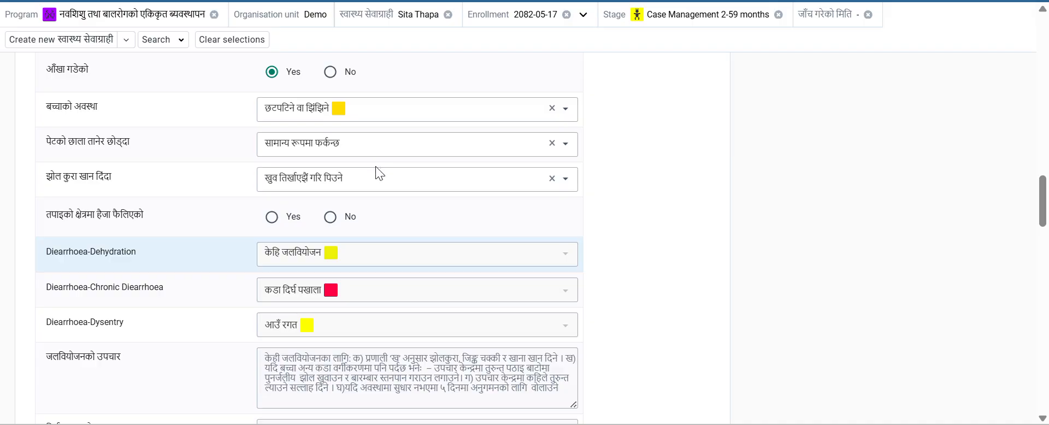
scroll(377, 219, up, 1)
scroll(378, 223, down, 3)
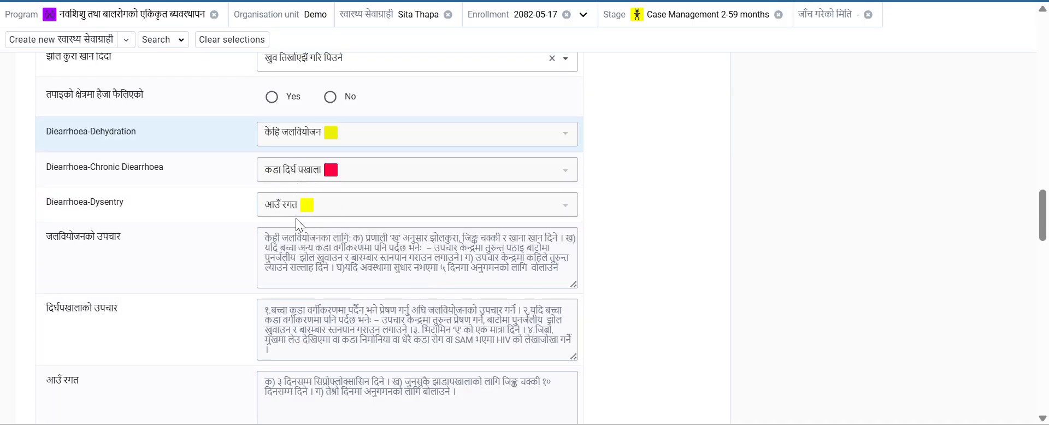
scroll(401, 243, down, 2)
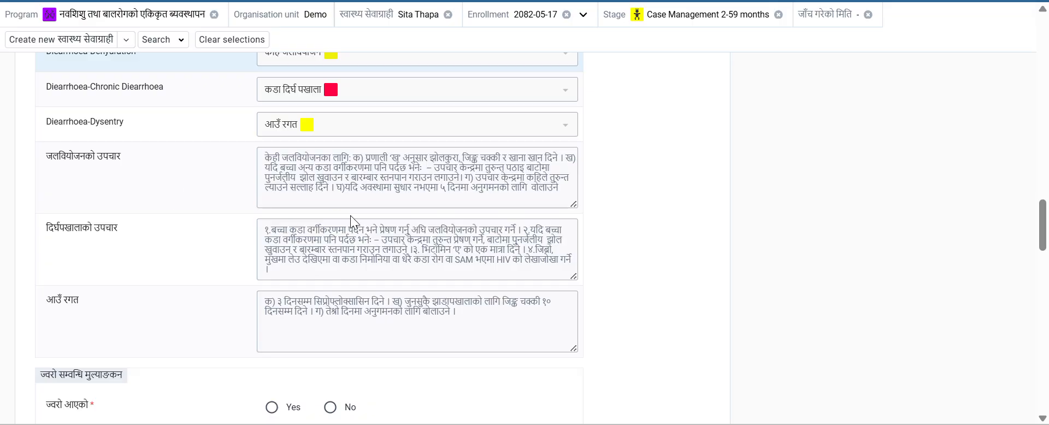
scroll(183, 273, down, 2)
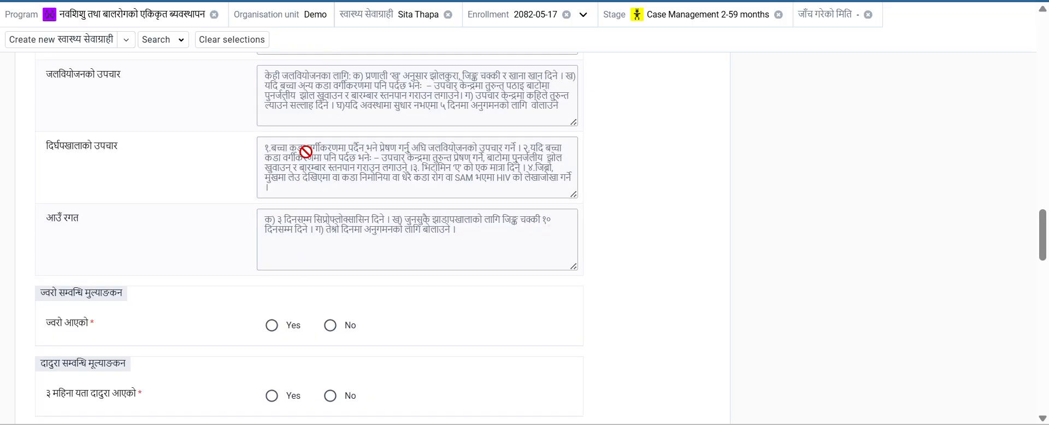
scroll(453, 187, up, 1)
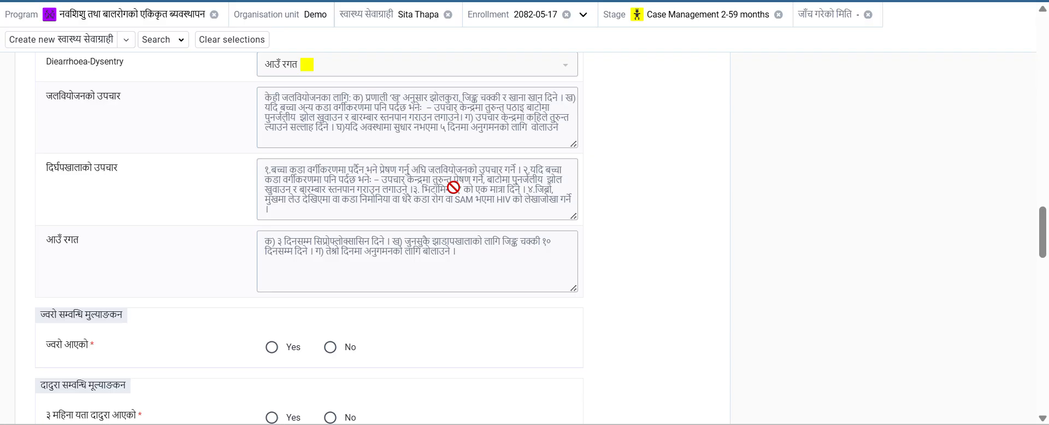
Step: Answer No for fever (ज्वरो आएको) and No for measles within the last three months (३ महिना यता दादुरा आएको)
scroll(453, 187, down, 4)
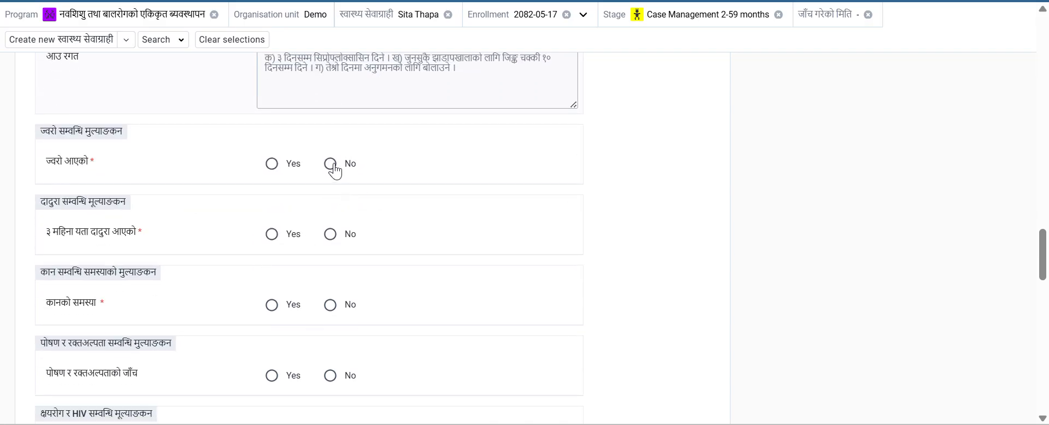
click(333, 167)
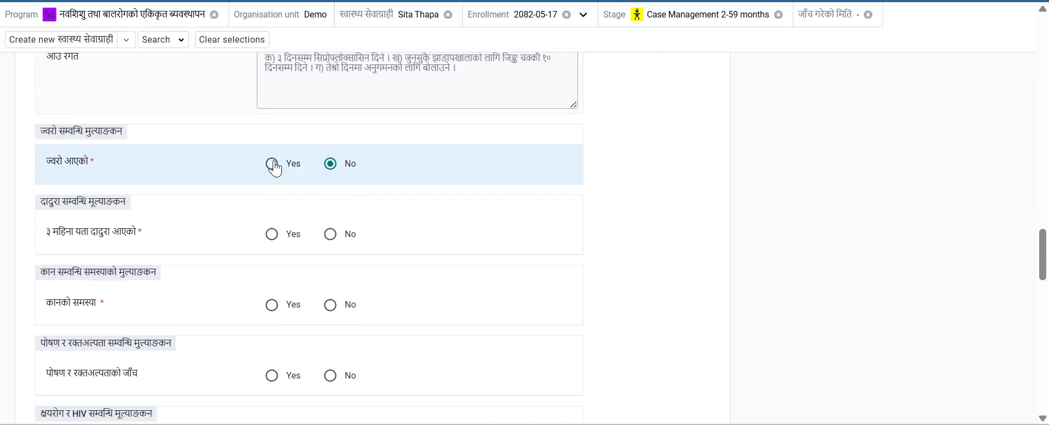
scroll(369, 260, down, 1)
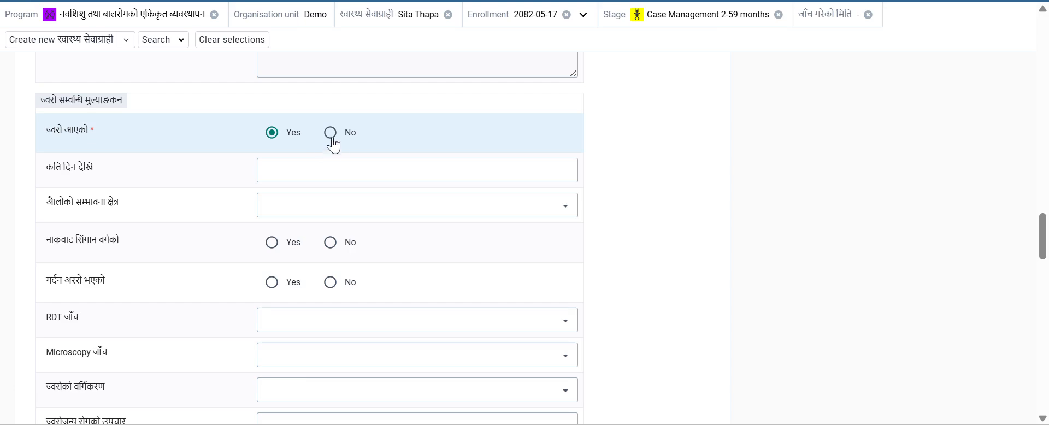
scroll(374, 290, down, 2)
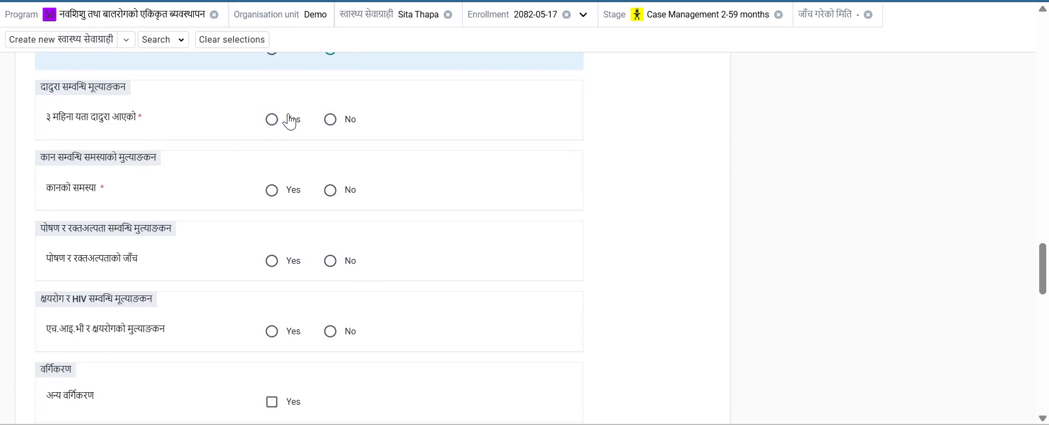
click(330, 119)
Step: Answer Yes for ear problem (कानको समस्या), ear pain and pus from the ear, and No for painful swelling behind the ear
scroll(298, 262, down, 1)
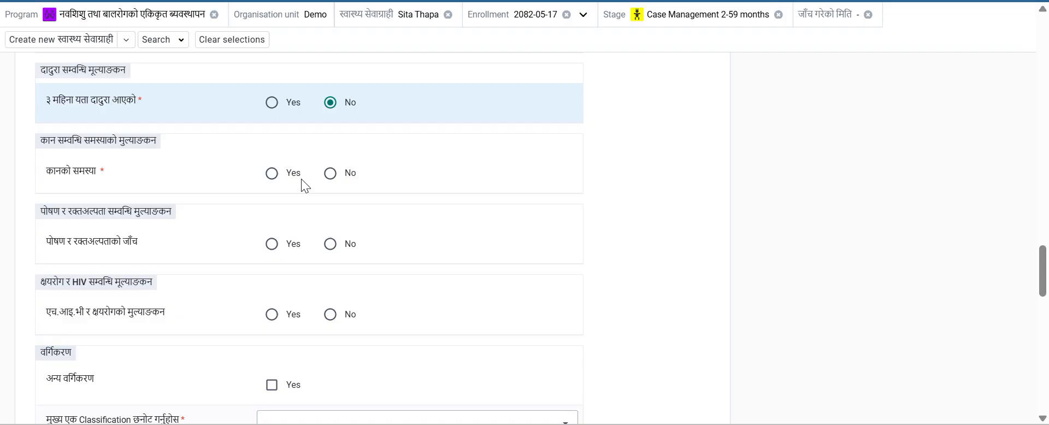
click(273, 179)
scroll(320, 273, down, 1)
scroll(320, 274, down, 1)
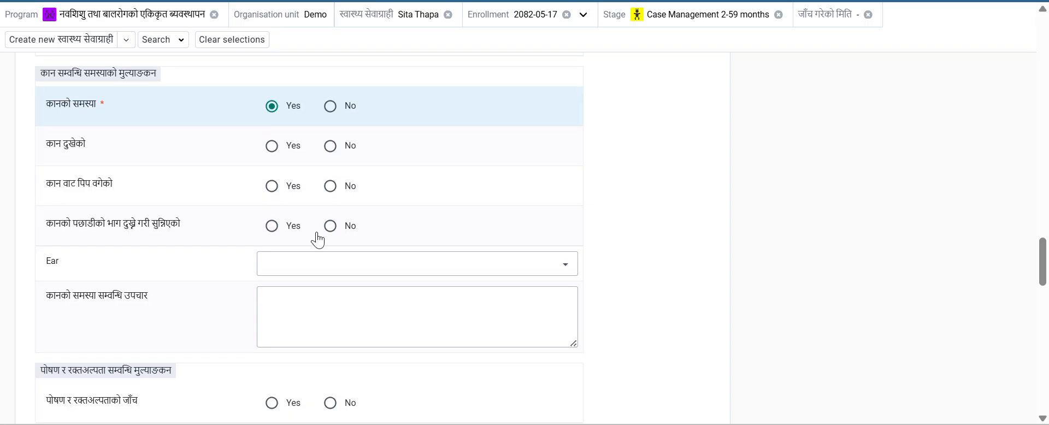
click(347, 222)
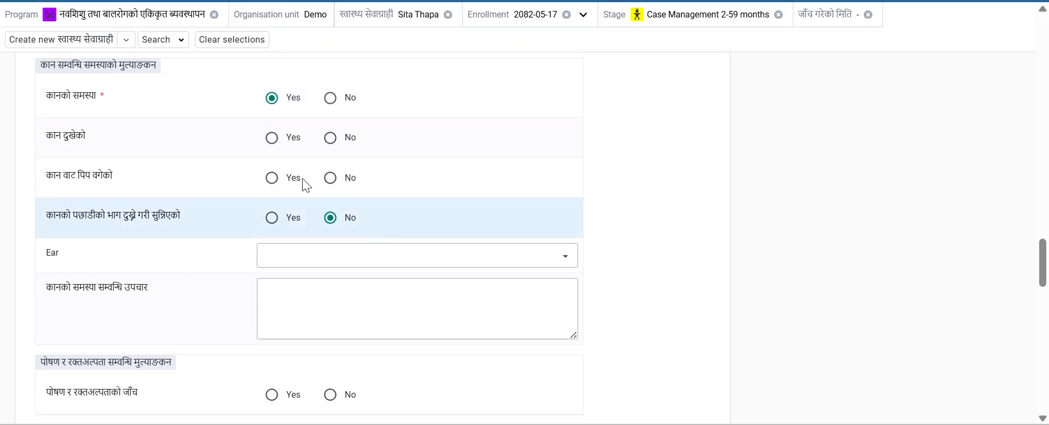
click(274, 174)
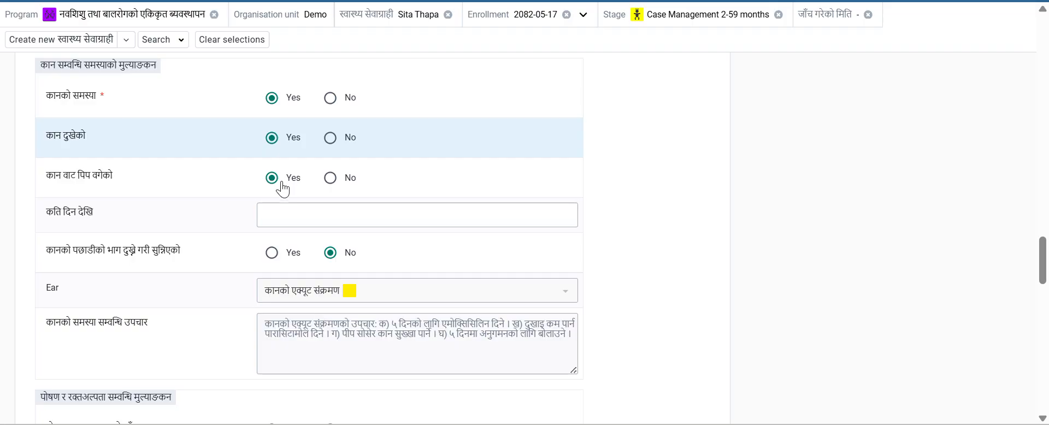
Step: Change painful swelling behind the ear (कानको पछाडीको भाग दुख्ने गरी सुन्निएको) to Yes and clear the Ear classification
click(272, 259)
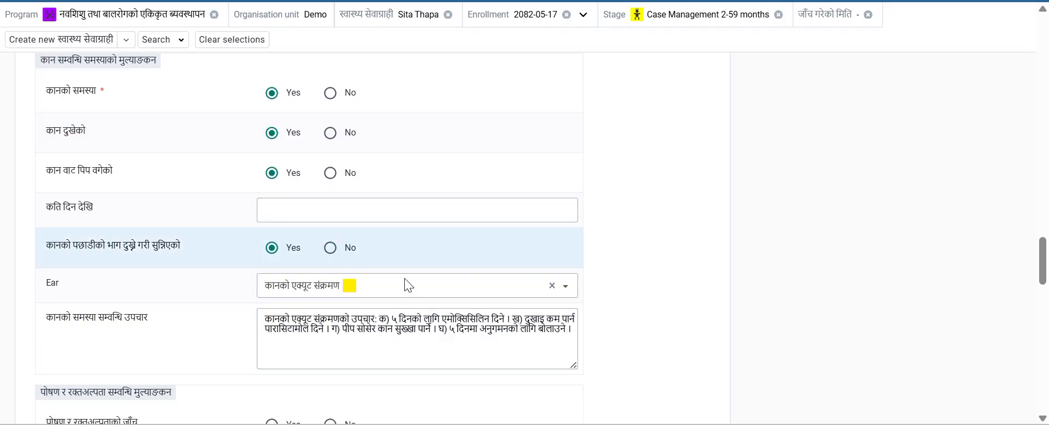
scroll(404, 278, down, 1)
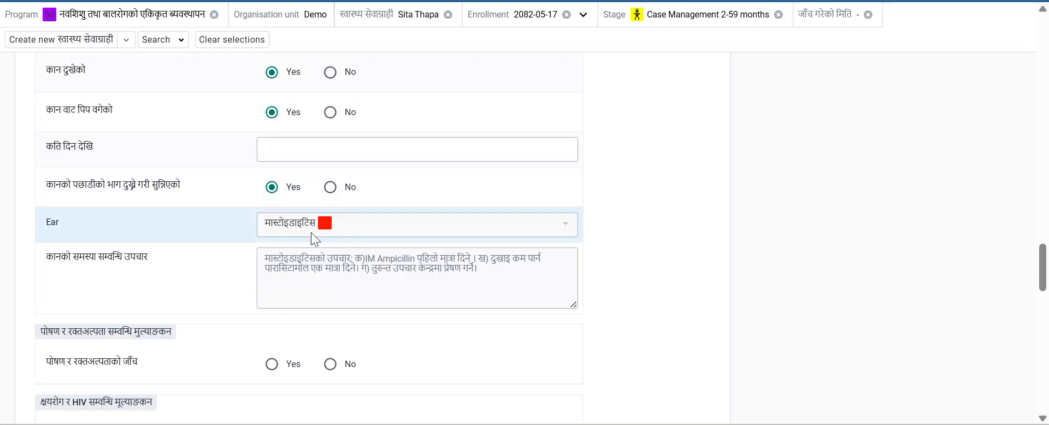
Step: Enter 3 as the number of days (कति दिन देखि) that pus has been draining from the ear
scroll(306, 234, up, 1)
click(298, 216)
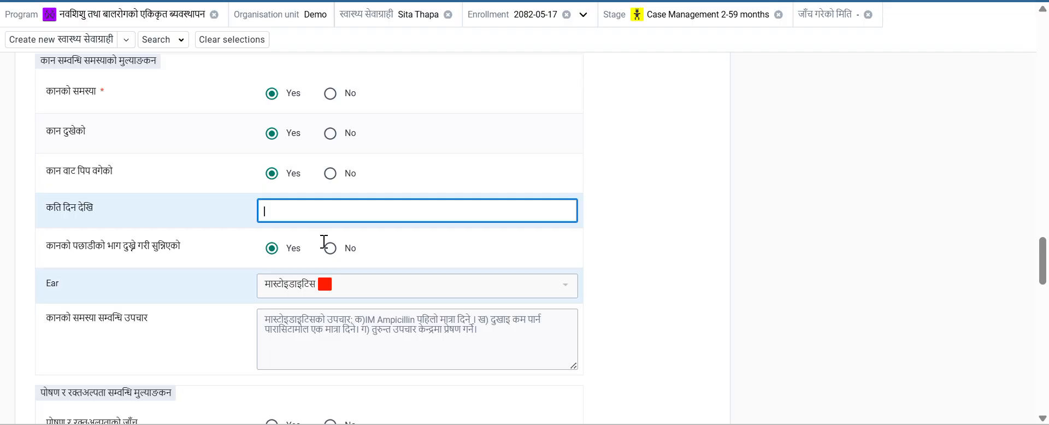
text(3)
click(618, 215)
scroll(619, 216, down, 1)
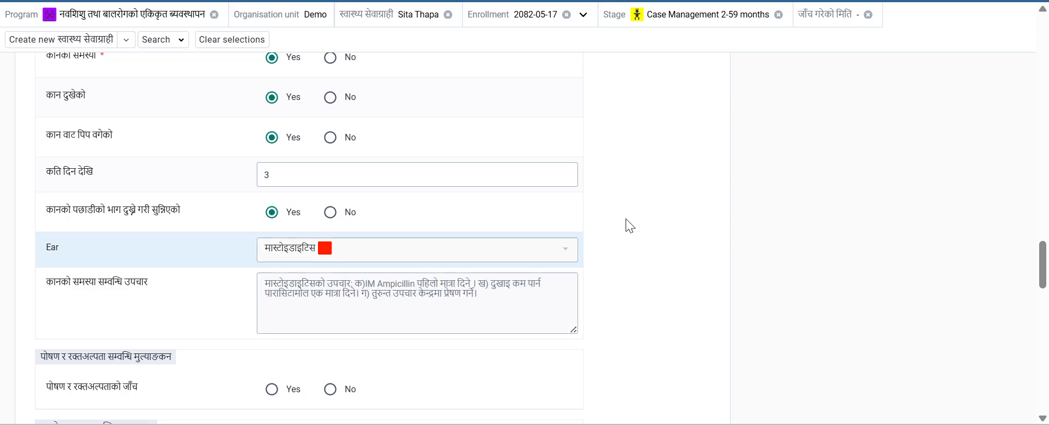
Step: Answer No for the nutrition and anaemia check (पोषण र रक्तअल्पताको जाँच) and No for the HIV and tuberculosis assessment
scroll(529, 206, down, 2)
scroll(350, 306, down, 1)
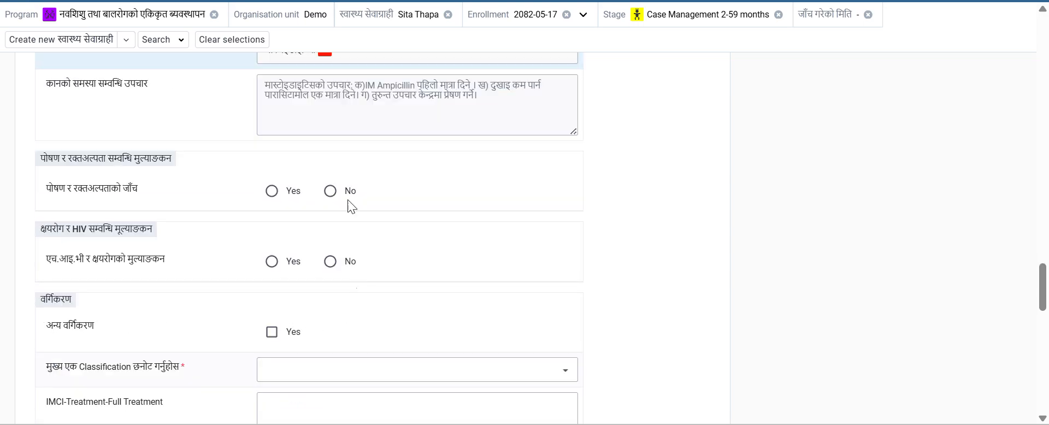
click(332, 191)
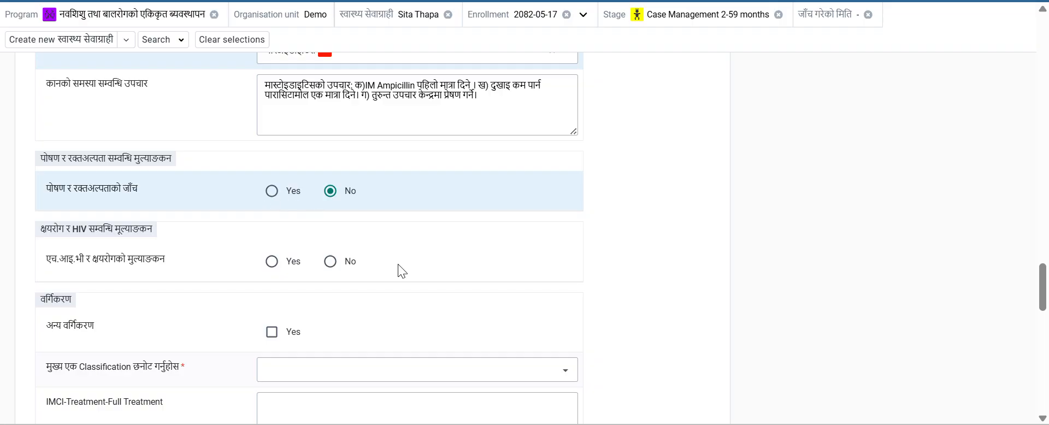
scroll(398, 264, down, 2)
click(330, 150)
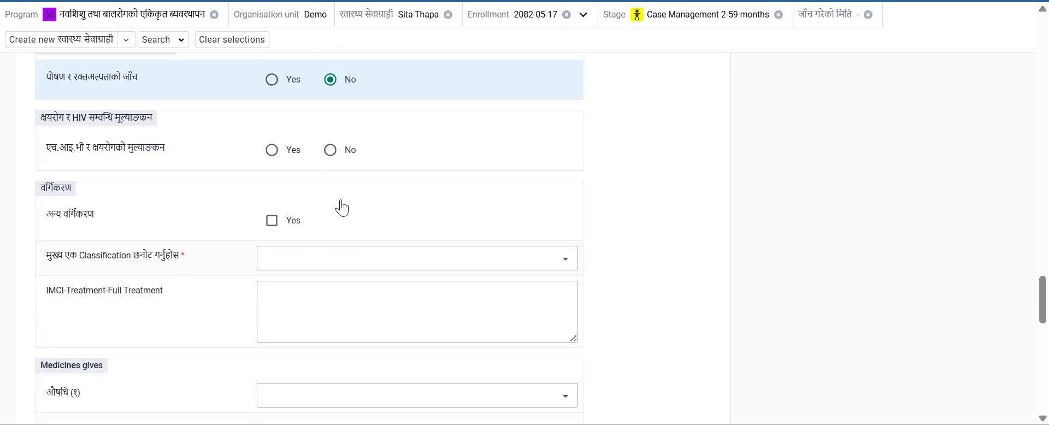
Step: Mark other classification (अन्य वर्गिकरण) as Yes and choose ND56 Cut Injuries for अन्य वर्गिकरणहरू
scroll(371, 305, down, 2)
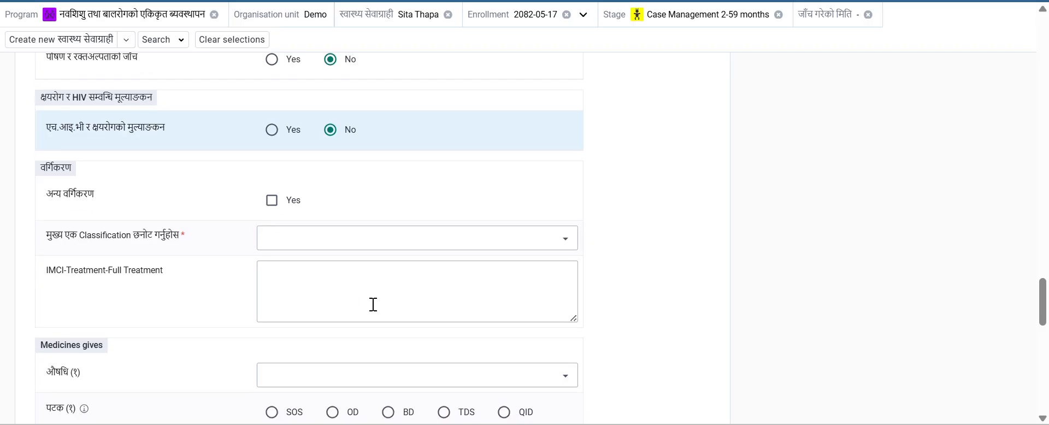
scroll(407, 119, up, 6)
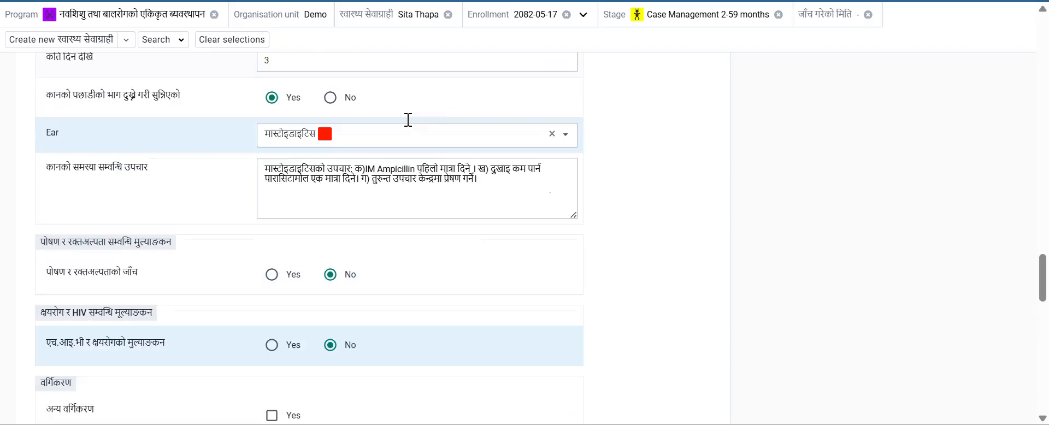
scroll(377, 313, down, 1)
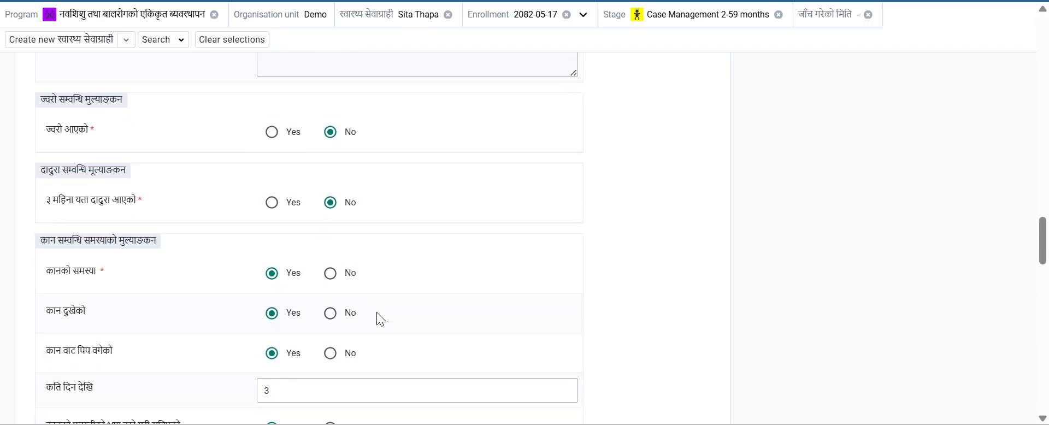
scroll(377, 313, down, 7)
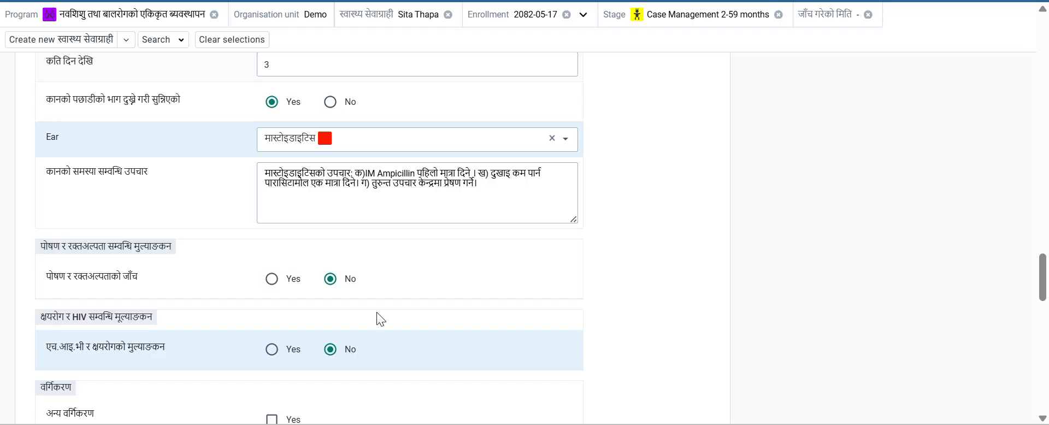
scroll(376, 313, down, 4)
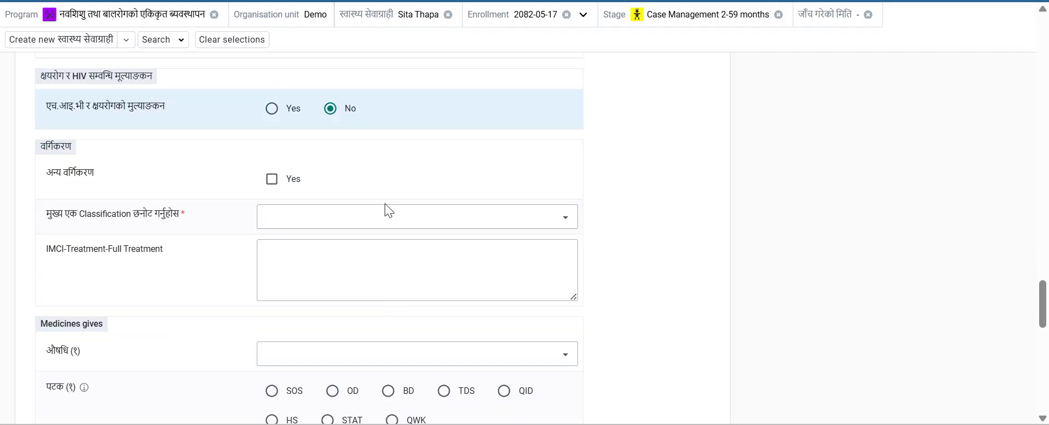
click(272, 179)
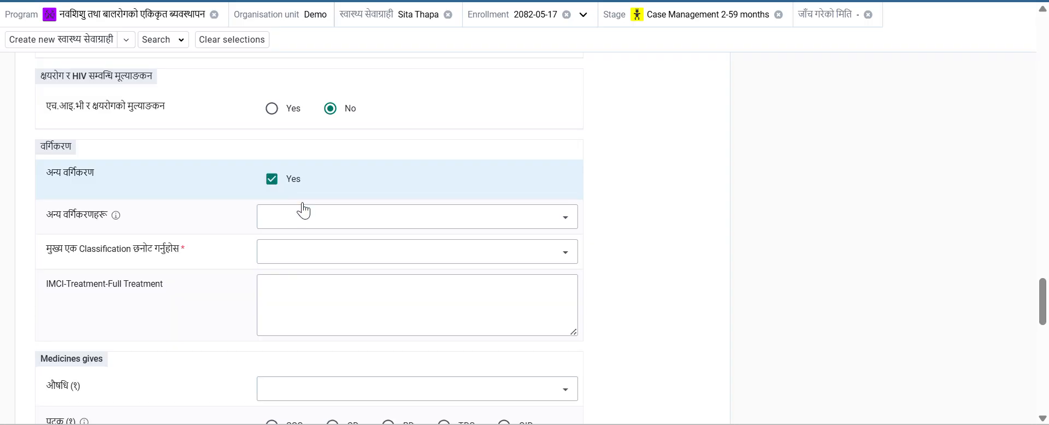
click(341, 217)
text(cut)
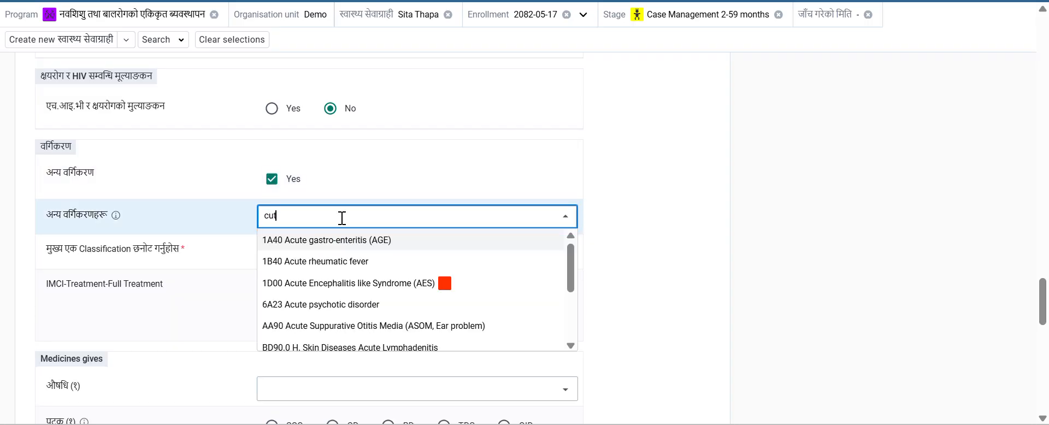
text( i)
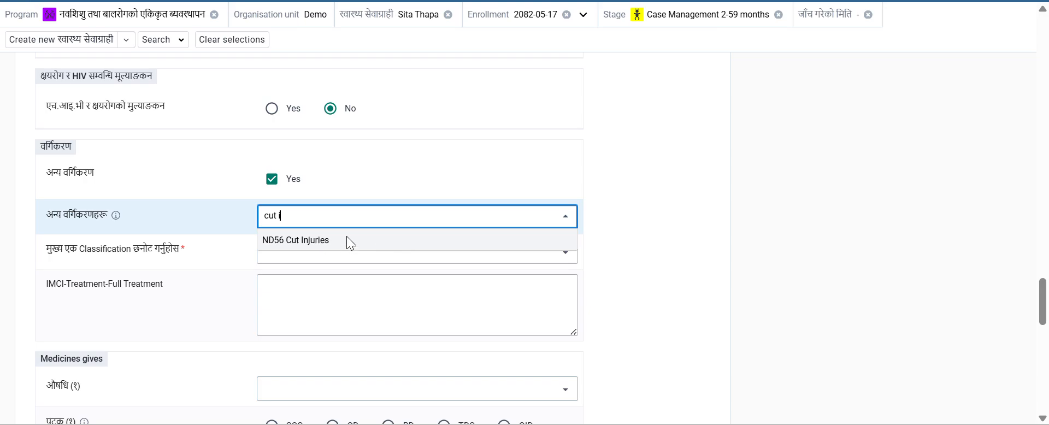
click(347, 240)
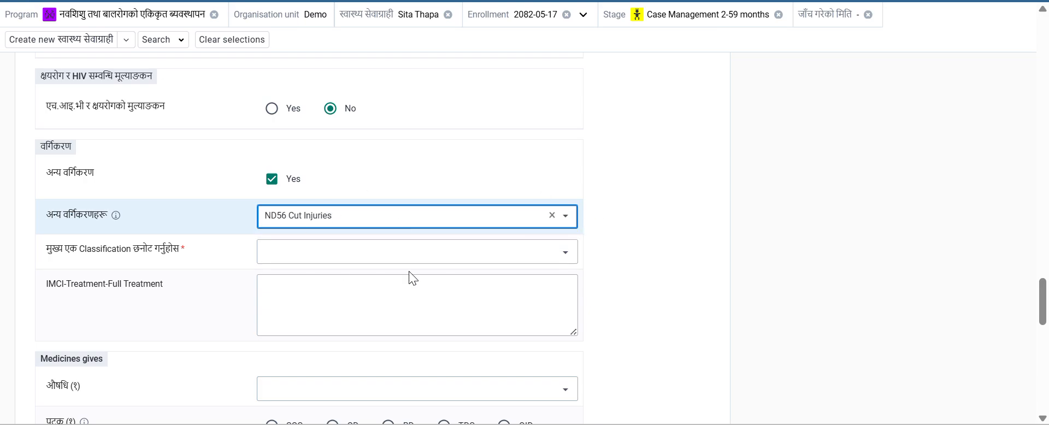
Step: Review the classifications recorded in the diarrhoea and cough/breathing sections to decide on the main classification
click(408, 252)
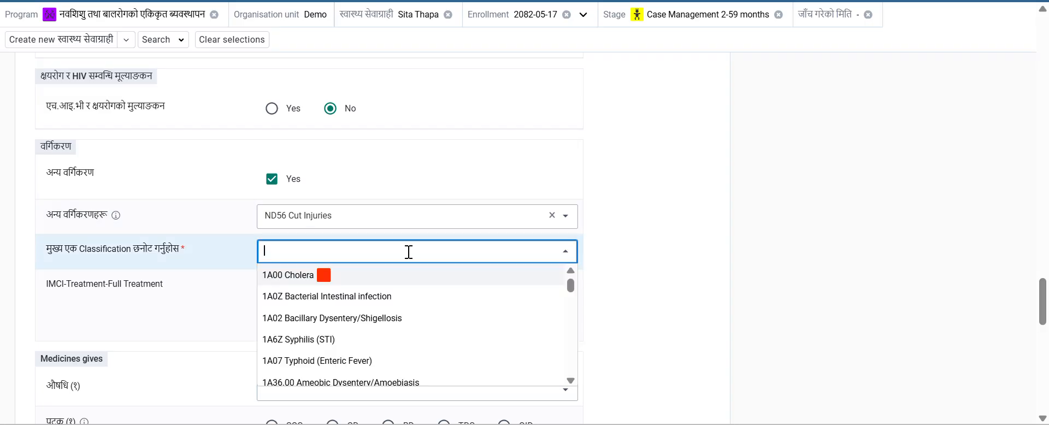
scroll(591, 234, up, 1)
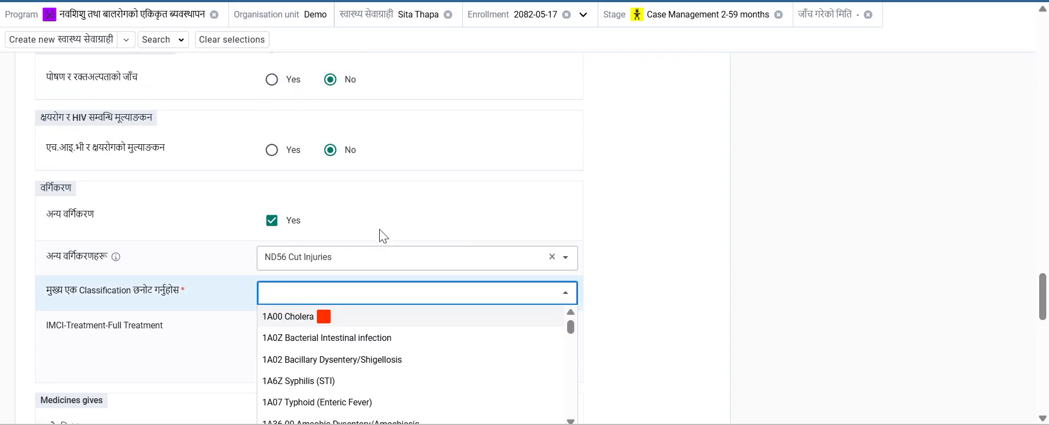
scroll(379, 228, up, 5)
scroll(323, 260, up, 3)
scroll(323, 260, up, 10)
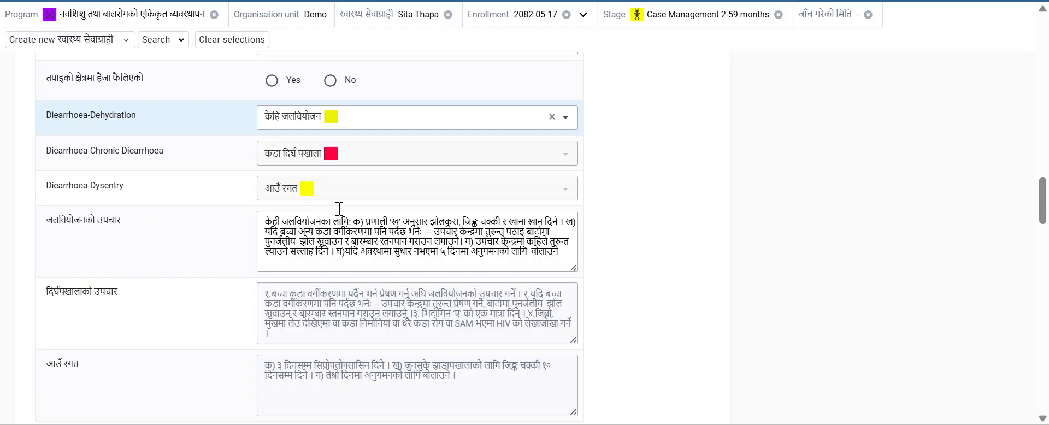
scroll(413, 195, up, 1)
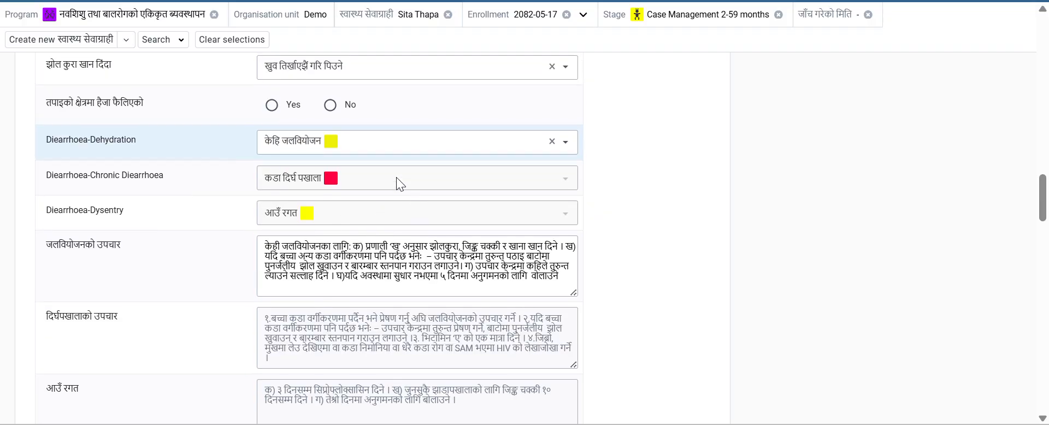
scroll(422, 166, up, 5)
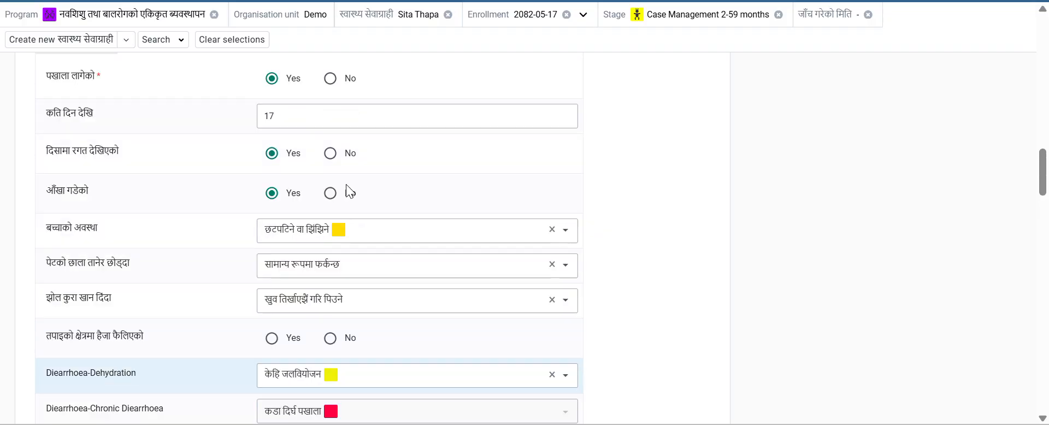
scroll(403, 268, up, 4)
scroll(366, 221, up, 3)
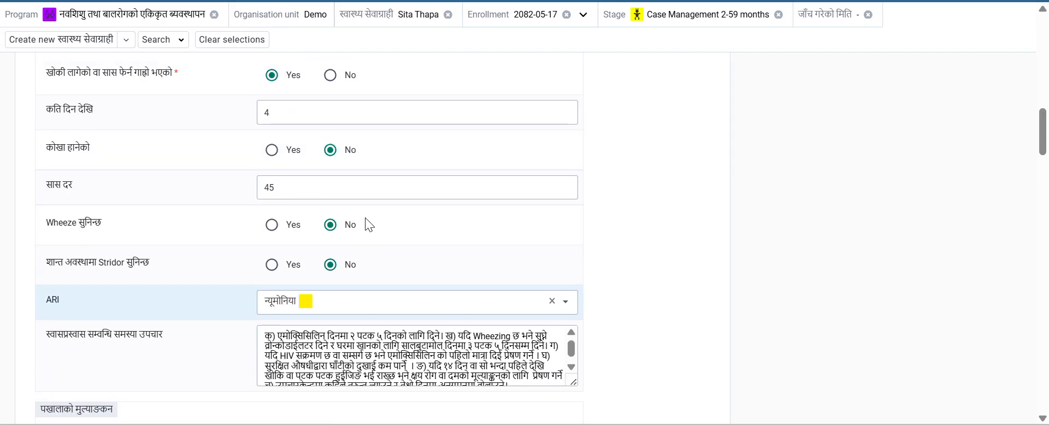
scroll(365, 217, down, 20)
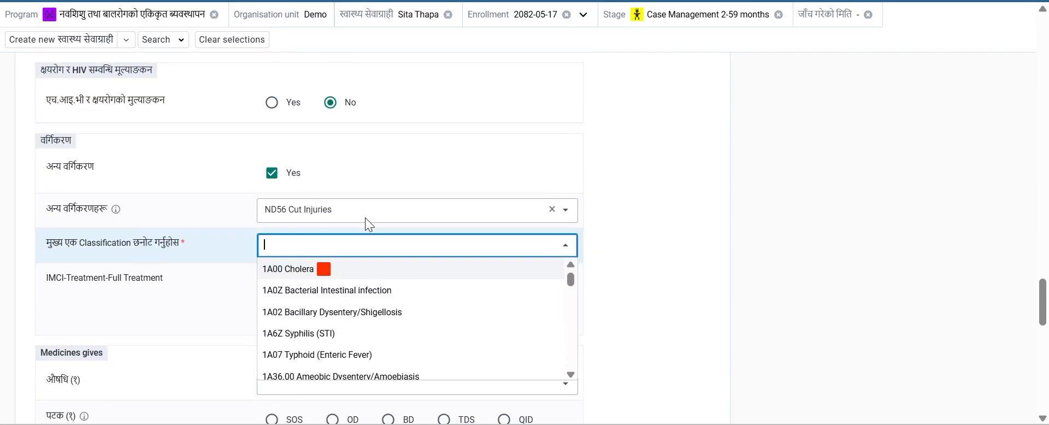
scroll(366, 217, down, 4)
click(684, 149)
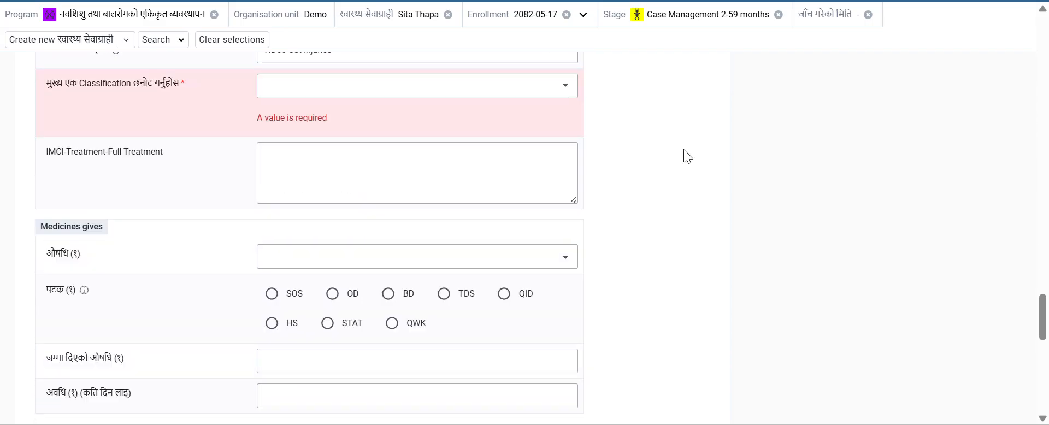
Step: Set the main classification (मुख्य एक Classification छनोट गर्नुहोस) to CA40 Pneumonia
click(297, 89)
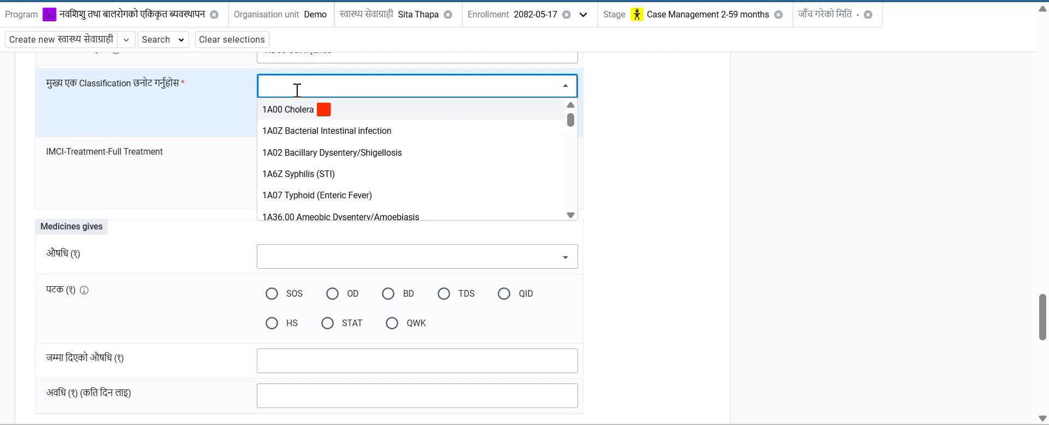
text(pneu)
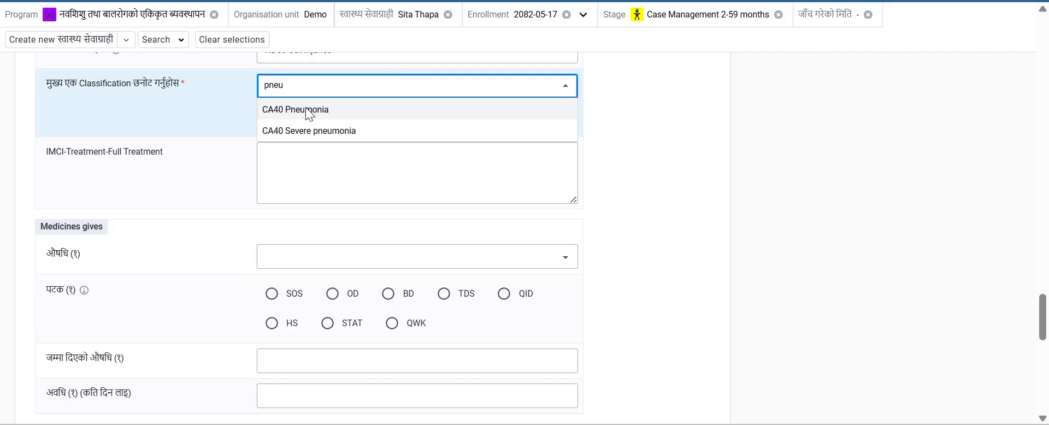
click(301, 109)
Step: Record the first medicine as Drop Amoxycillin 100mg/ml with frequency TDS, total given 2 and duration 7 days
scroll(255, 189, down, 1)
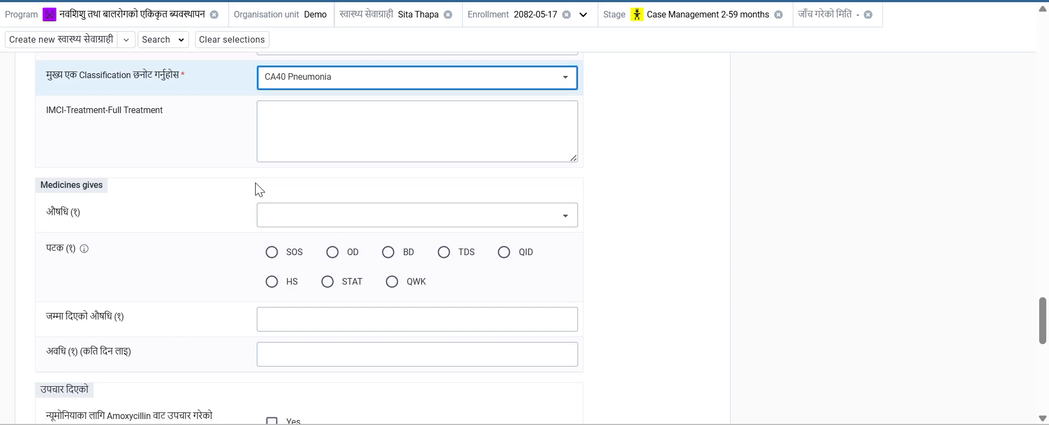
scroll(255, 183, down, 1)
click(344, 165)
text(amoxy)
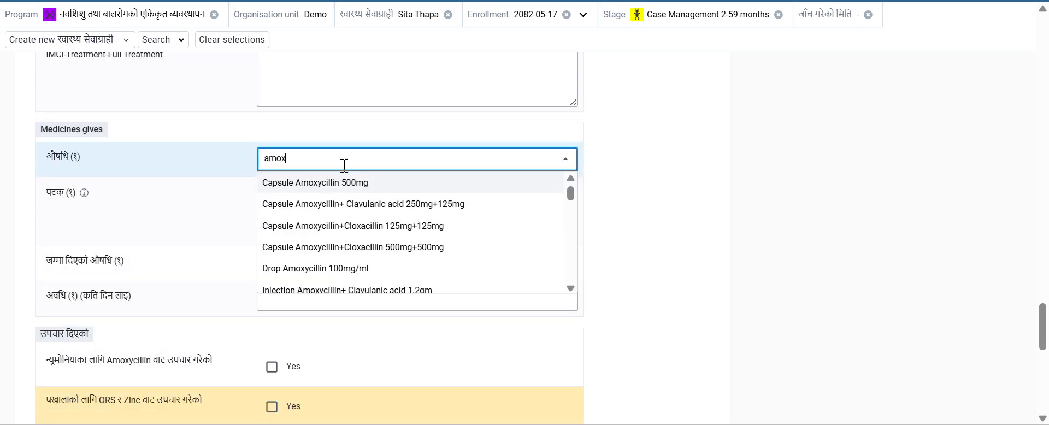
click(371, 269)
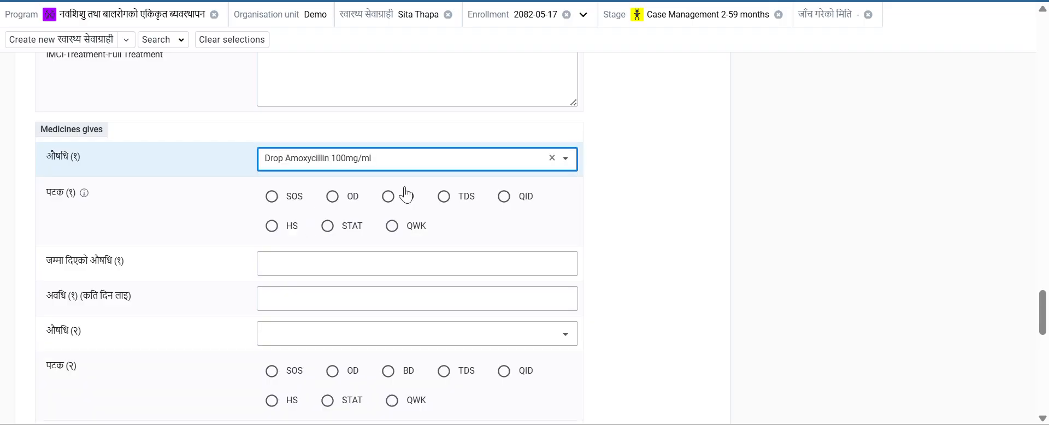
click(444, 197)
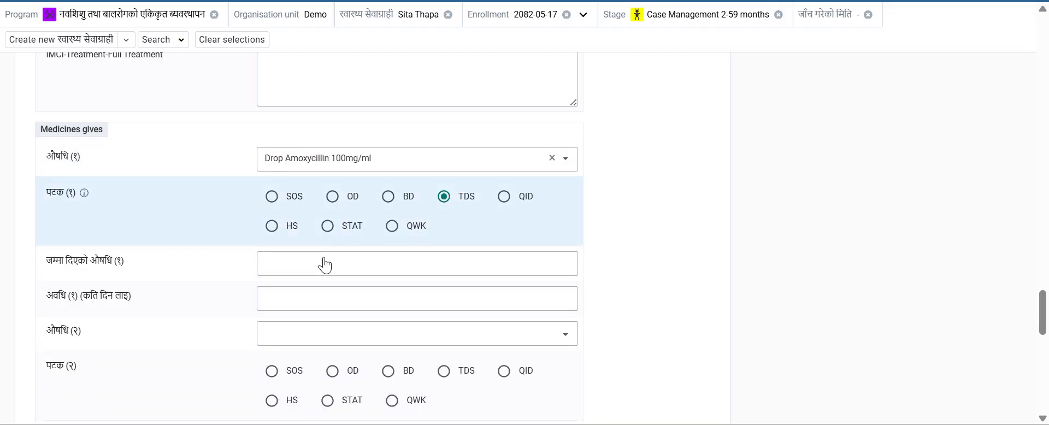
click(293, 268)
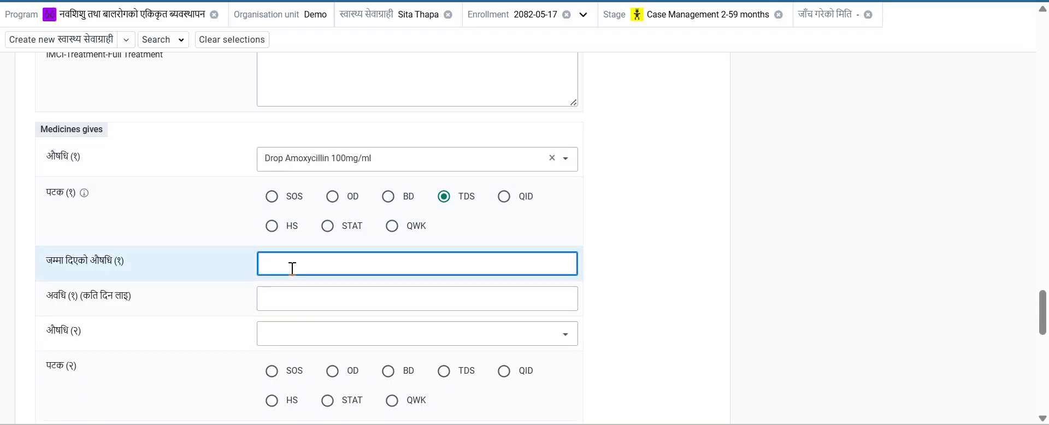
text(2)
click(286, 299)
text(7)
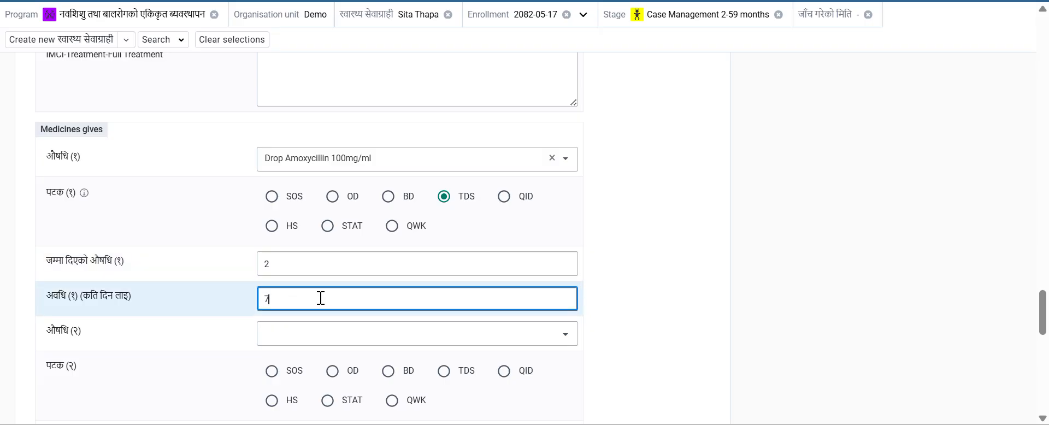
click(634, 293)
Step: Record the second medicine as Solution ORS with frequency SOS, total given 3 and duration 3 days
scroll(634, 295, down, 3)
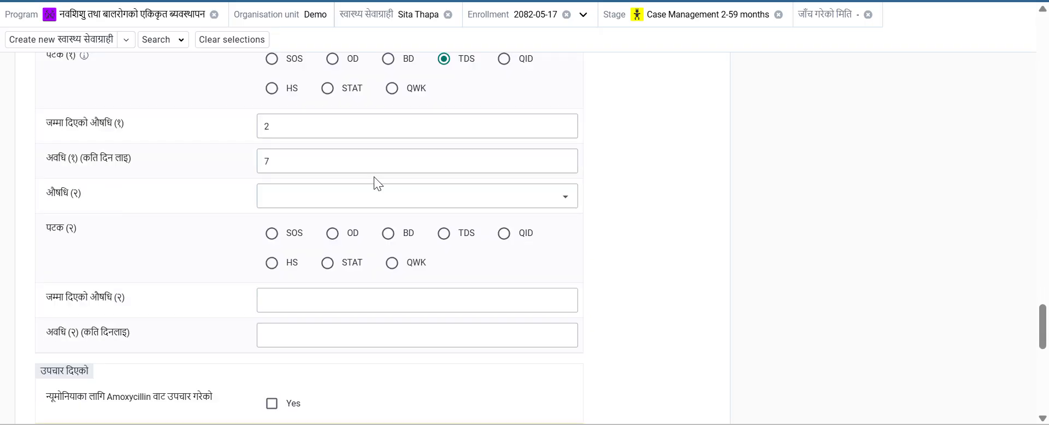
click(322, 197)
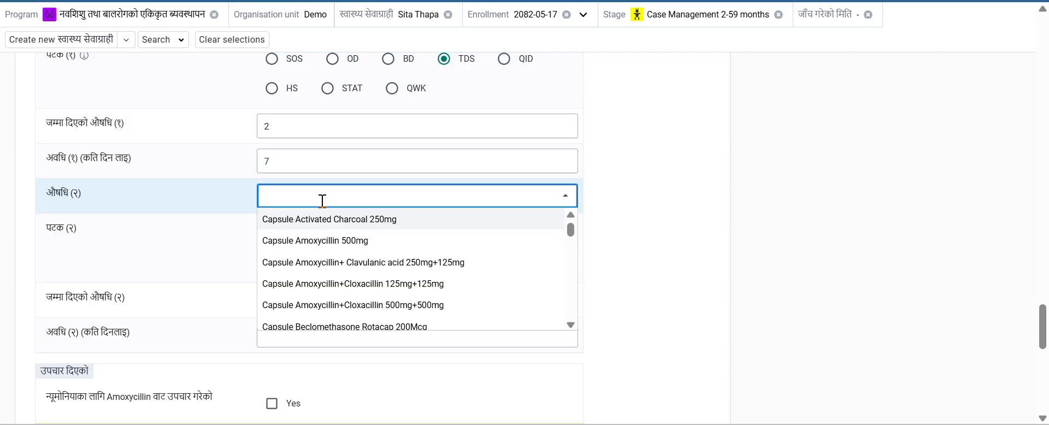
text(ors)
key(Return)
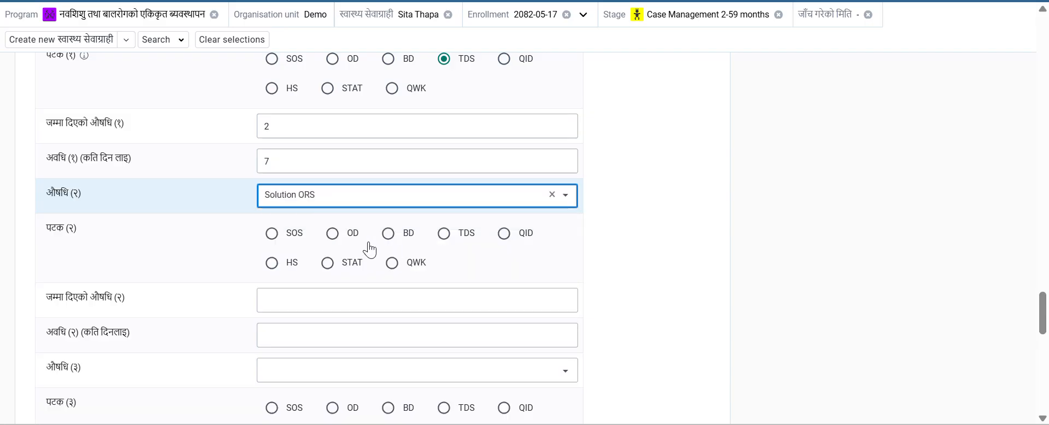
click(263, 236)
click(297, 298)
text(3)
scroll(297, 298, down, 1)
click(287, 279)
text(3)
Step: Record the third medicine as Tablet Zinc sulphate 20mg with frequency OD, total given 10 and duration 10 days
scroll(227, 329, down, 1)
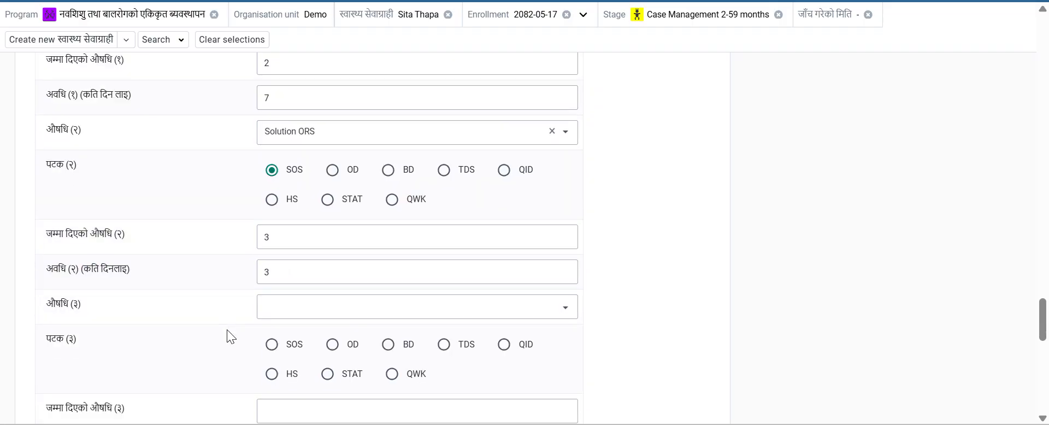
click(324, 305)
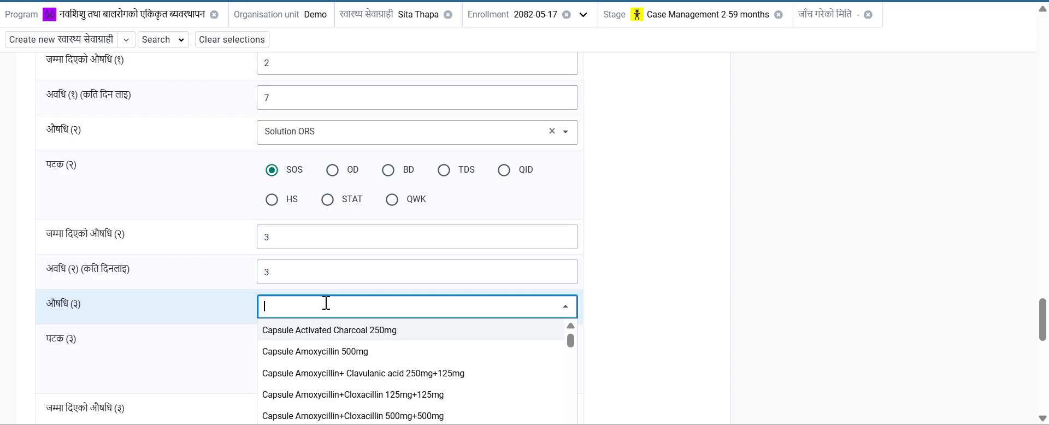
text(zinc)
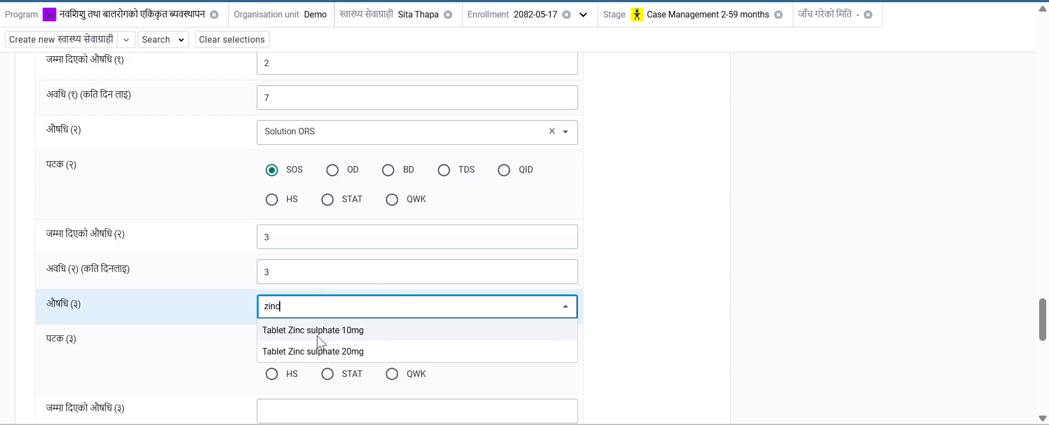
click(324, 352)
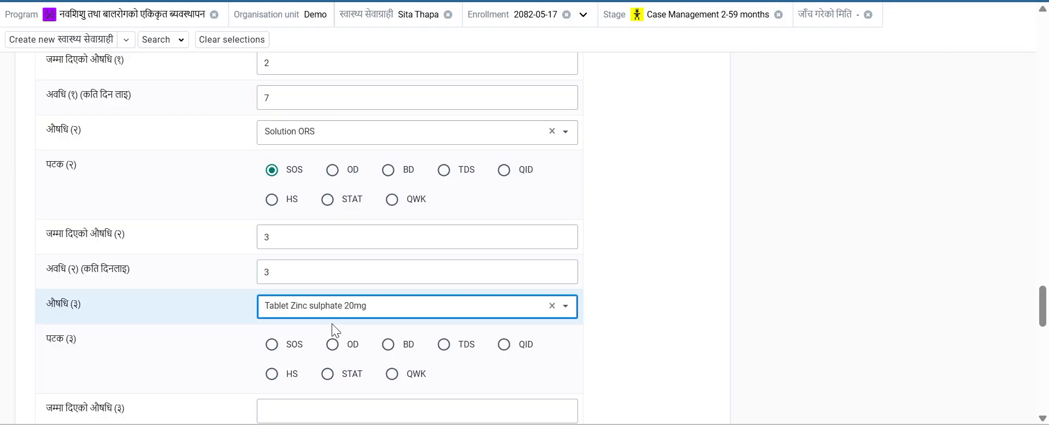
scroll(400, 248, down, 2)
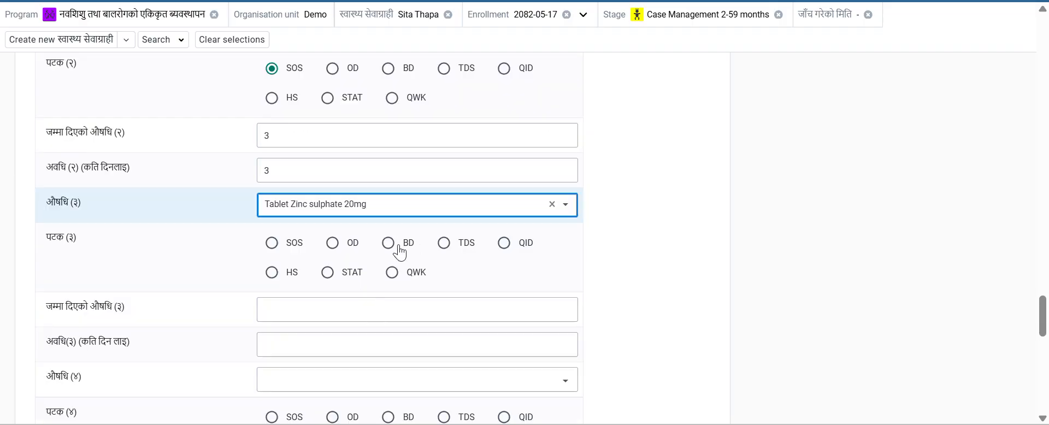
click(332, 243)
click(293, 314)
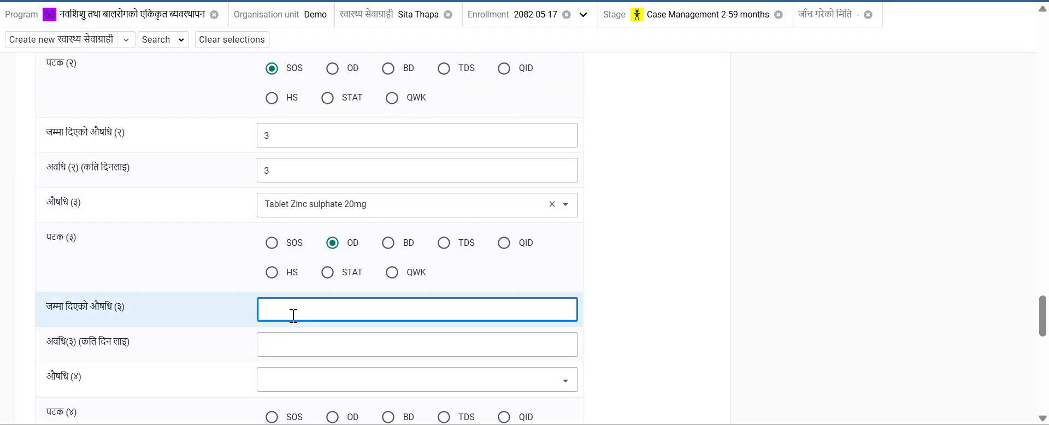
text(10)
key(Tab)
text(10)
Step: Mark Yes under उपचार दिएको for pneumonia treated with Amoxycillin and for diarrhoea treated with ORS and Zinc
scroll(221, 215, down, 6)
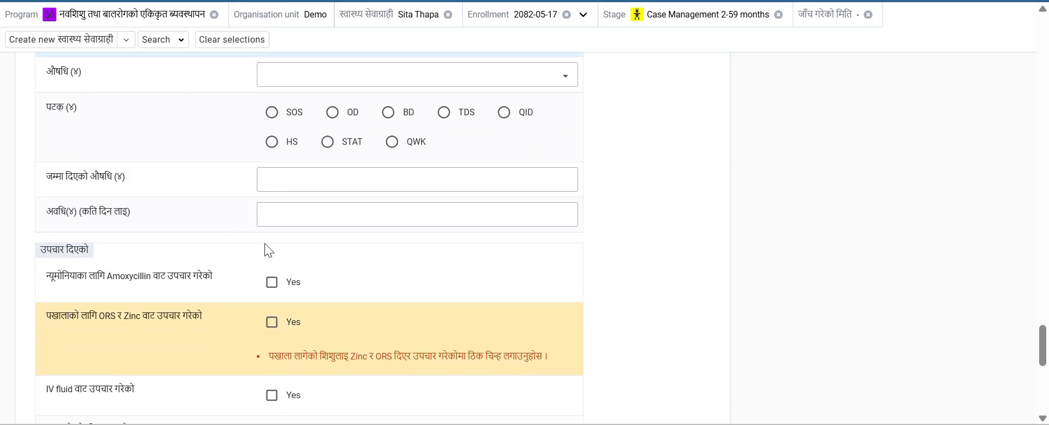
scroll(224, 233, up, 1)
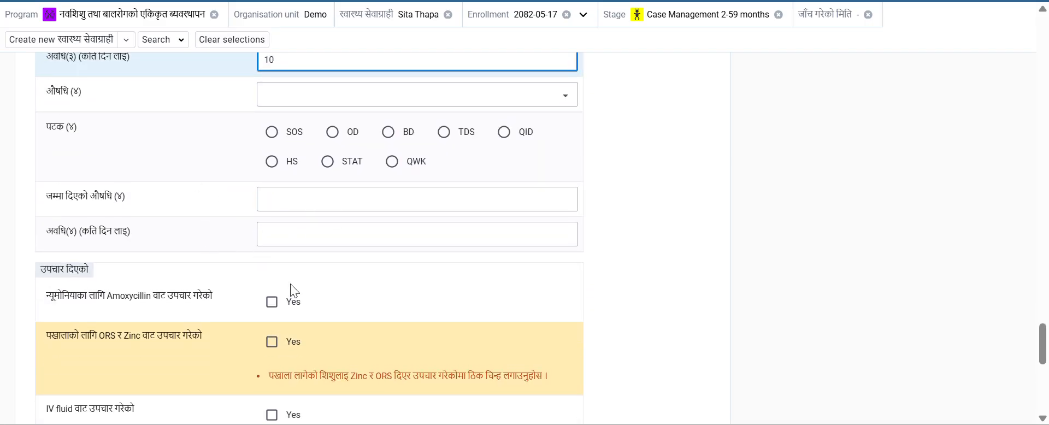
scroll(221, 214, down, 2)
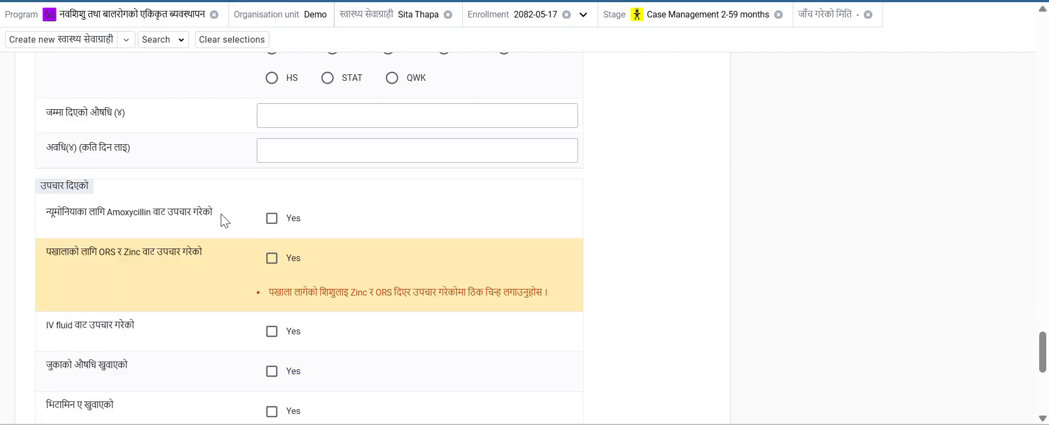
click(273, 221)
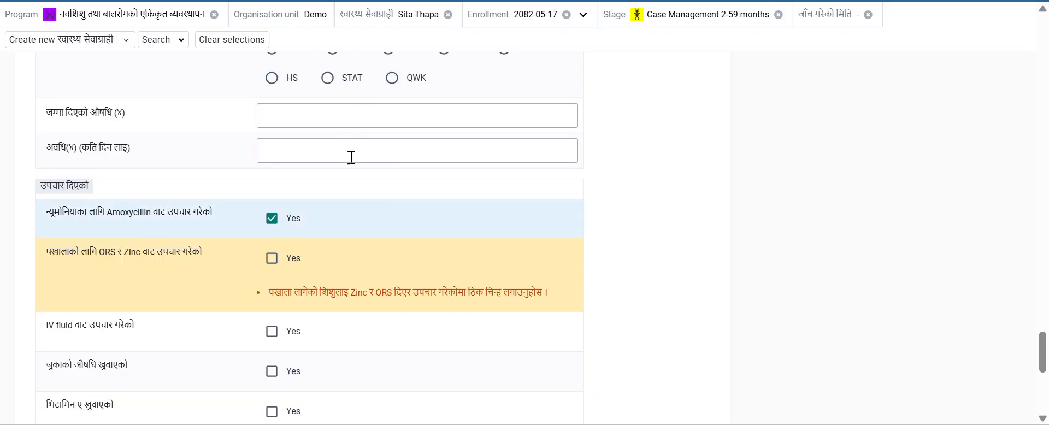
click(272, 260)
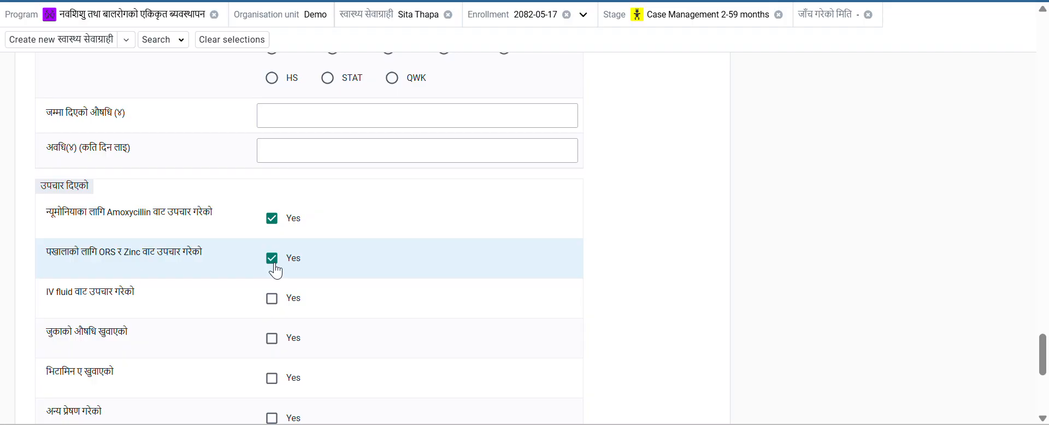
scroll(356, 293, down, 6)
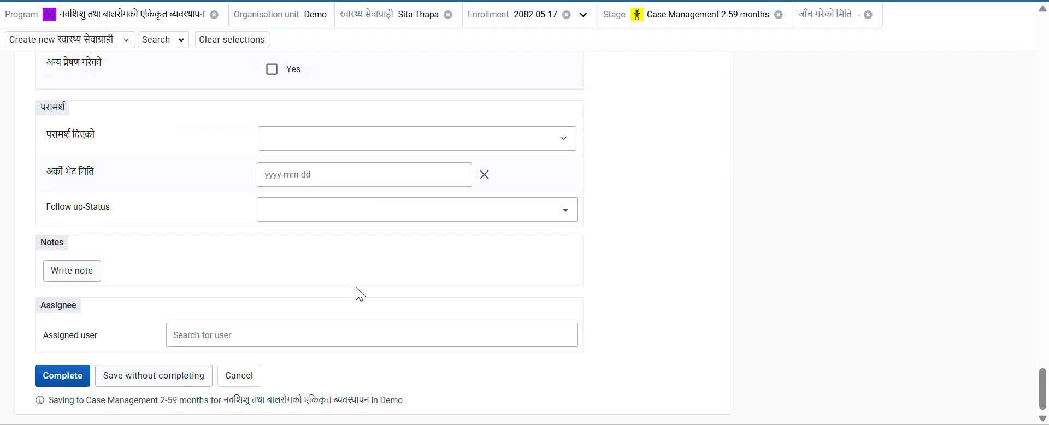
scroll(121, 133, up, 1)
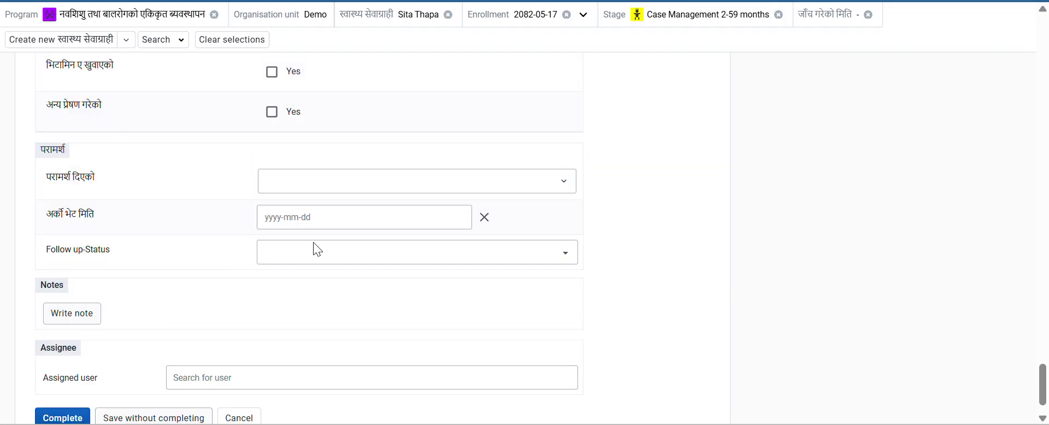
click(285, 215)
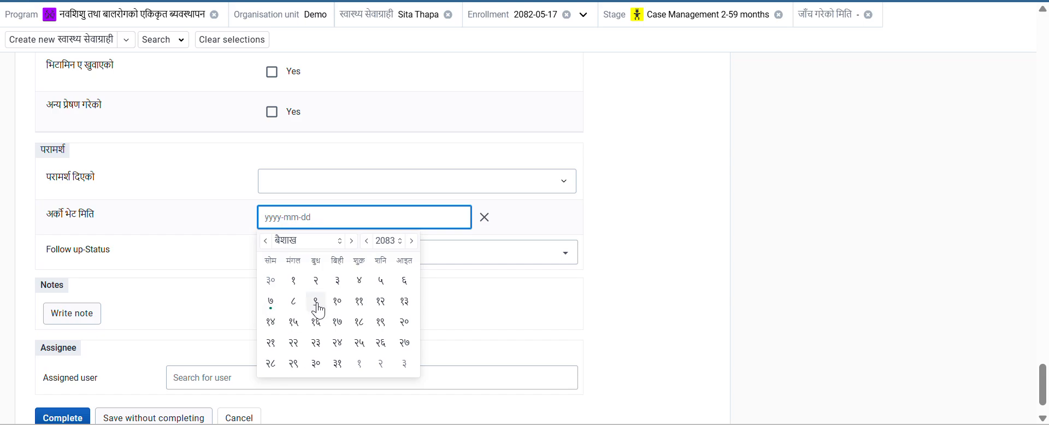
click(702, 227)
scroll(702, 227, up, 10)
scroll(713, 232, up, 15)
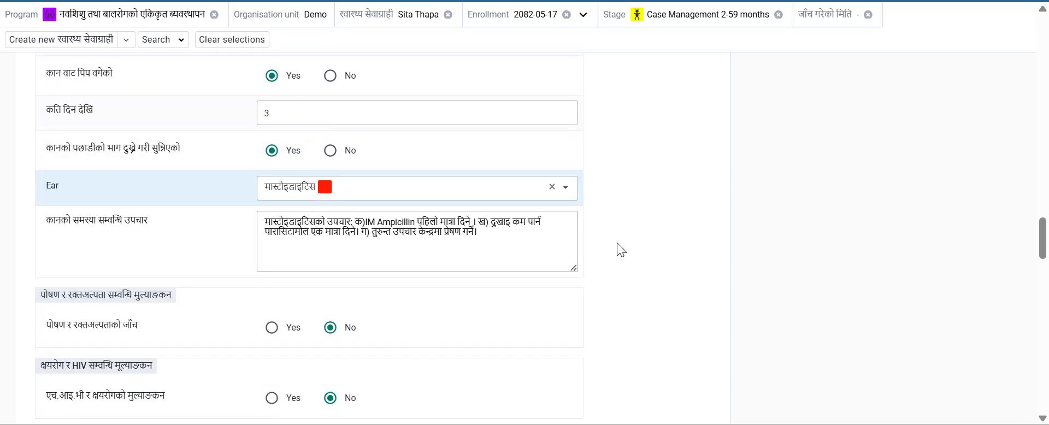
scroll(504, 281, down, 20)
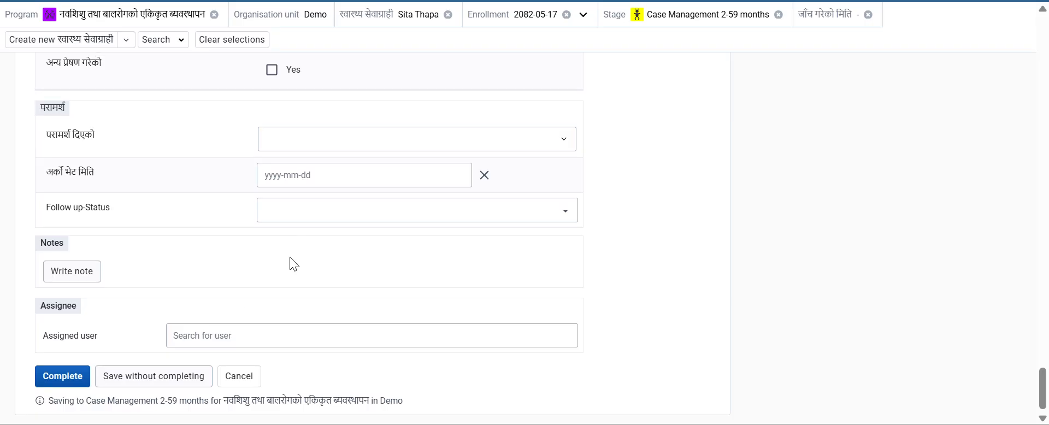
click(337, 201)
click(218, 230)
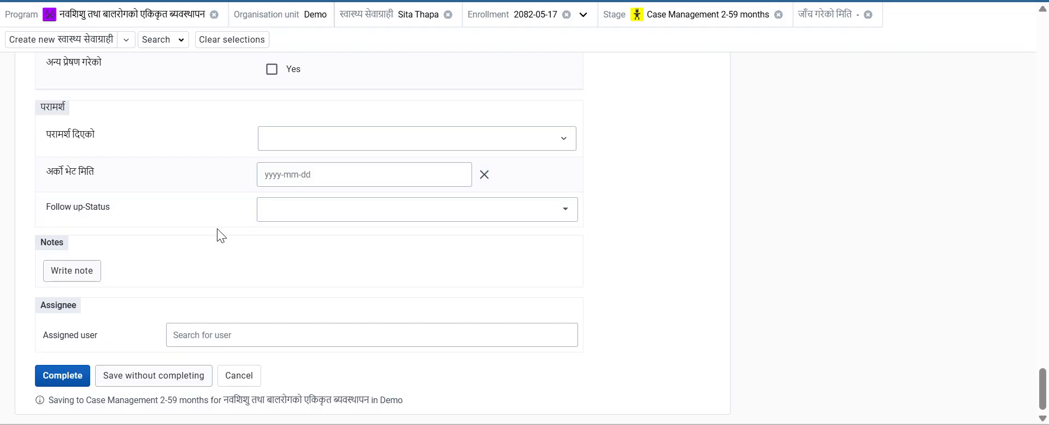
Step: Set परामर्श दिएको to all four counselling topics: खाना सम्वन्धि, स्तनपान र झोलिलो खाना, तत्काल भेट गर्ने अवस्थाहरू and अर्को भेट सम्वन्धमा
click(297, 141)
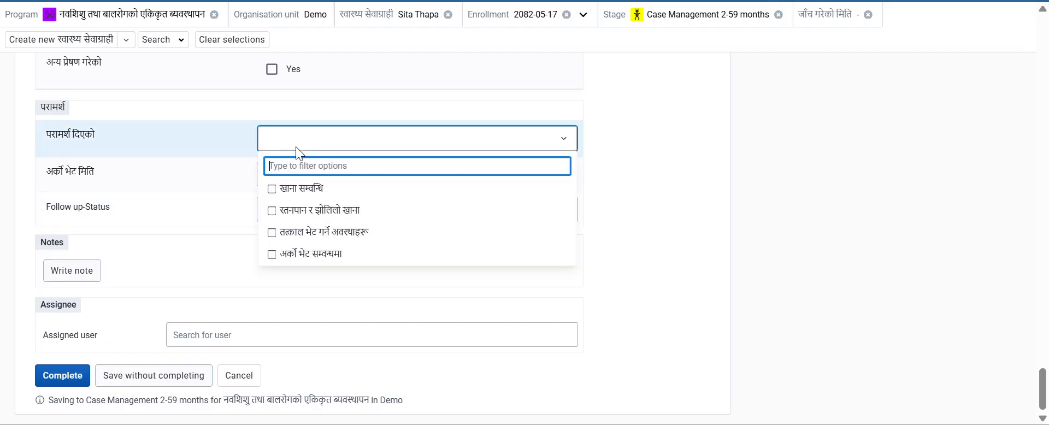
click(276, 191)
click(272, 211)
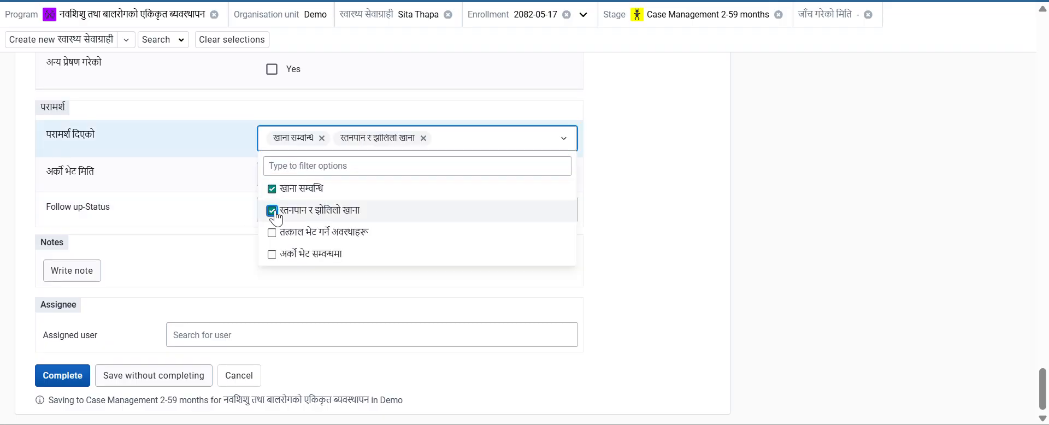
click(272, 233)
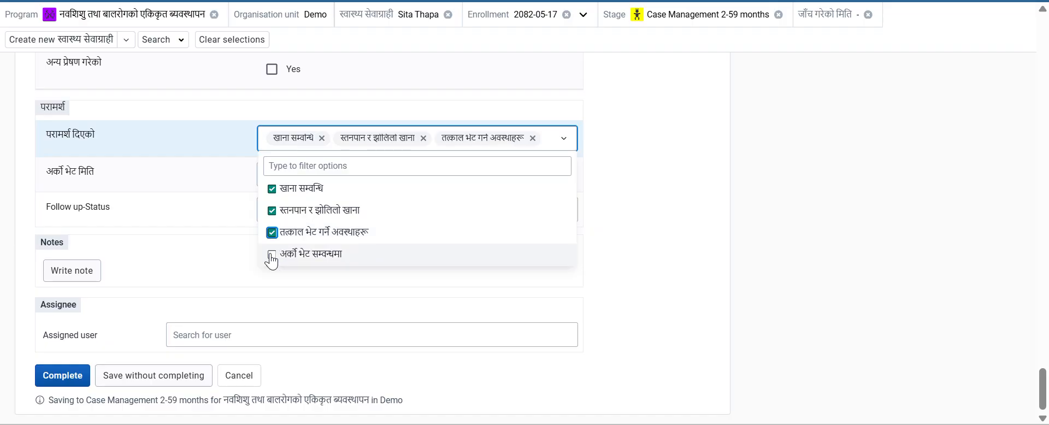
click(271, 254)
click(219, 287)
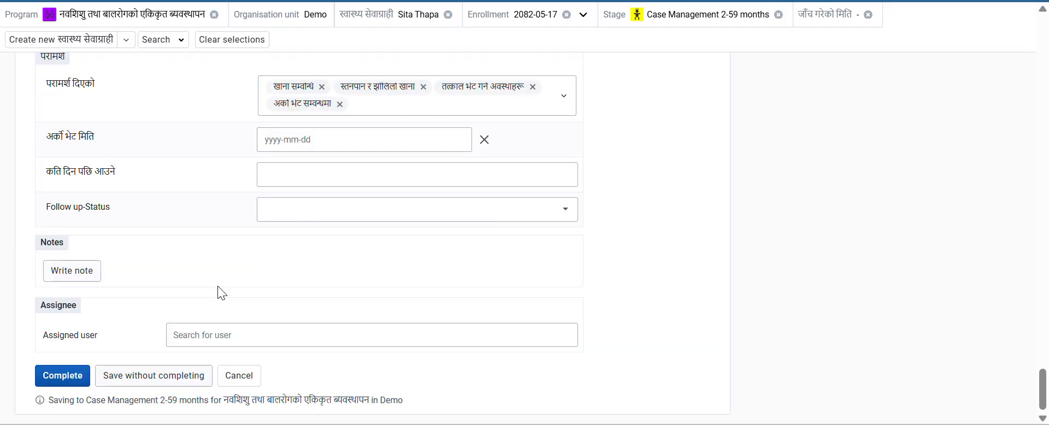
Step: Complete the Case Management 2-59 months event and decline creating another event
click(63, 379)
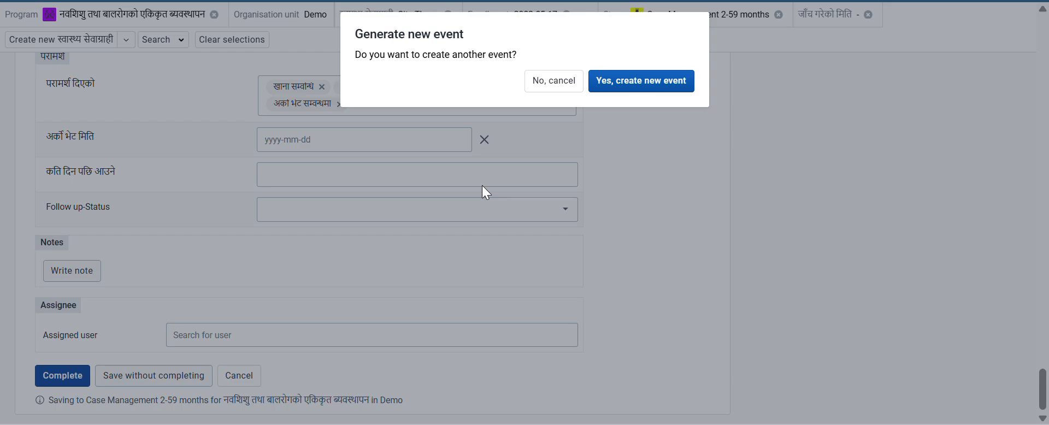
click(553, 81)
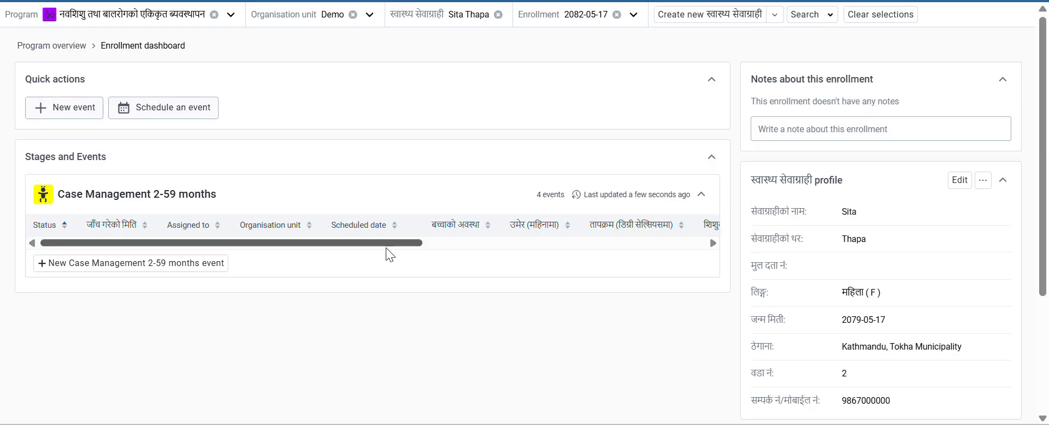
Step: Open the completed event dated 2083-01-07, dismiss its notice and review the recorded assessments, treatments and counselling
scroll(304, 213, down, 2)
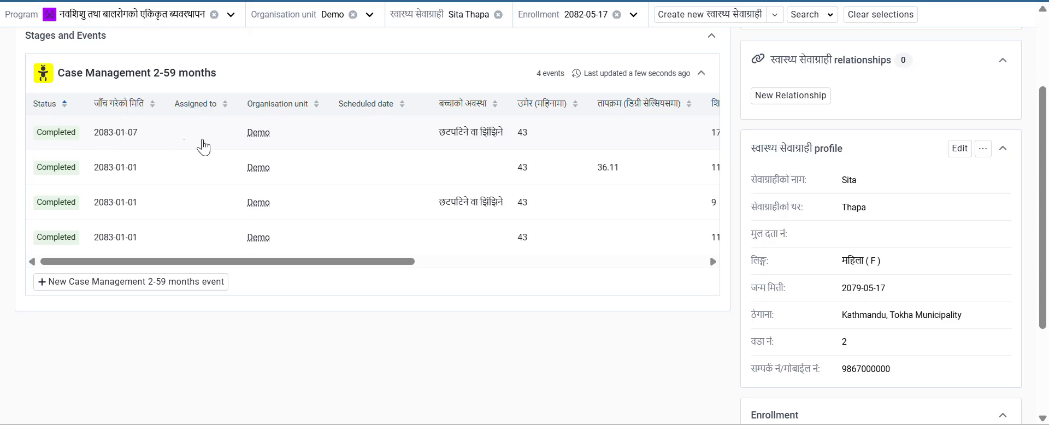
click(488, 141)
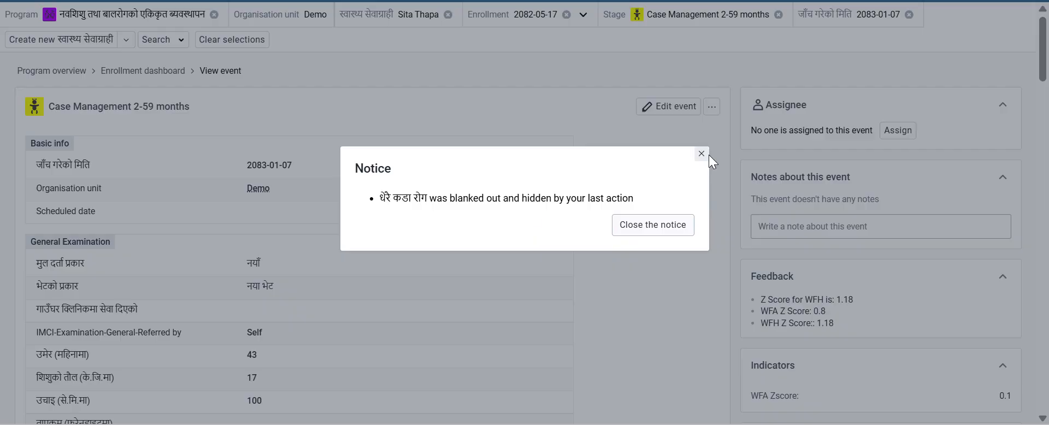
click(653, 224)
scroll(486, 270, down, 10)
scroll(486, 271, down, 3)
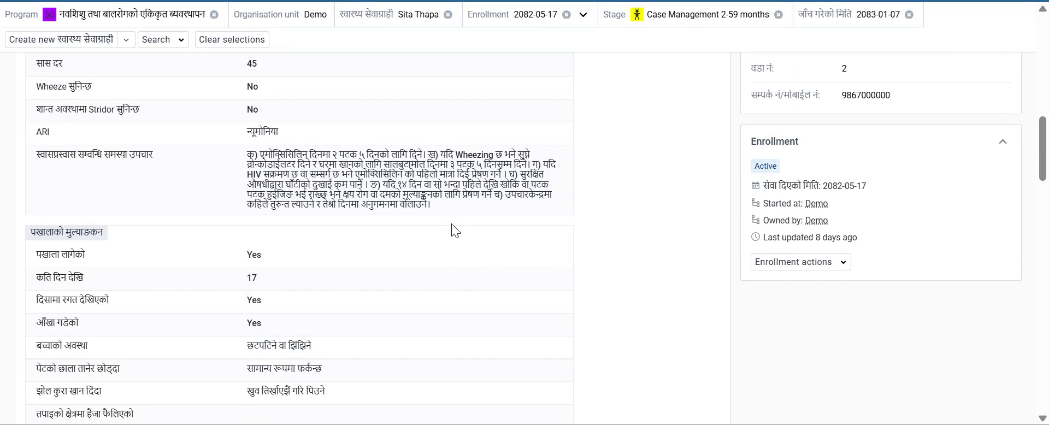
scroll(417, 322, up, 2)
scroll(419, 336, down, 1)
scroll(419, 337, down, 5)
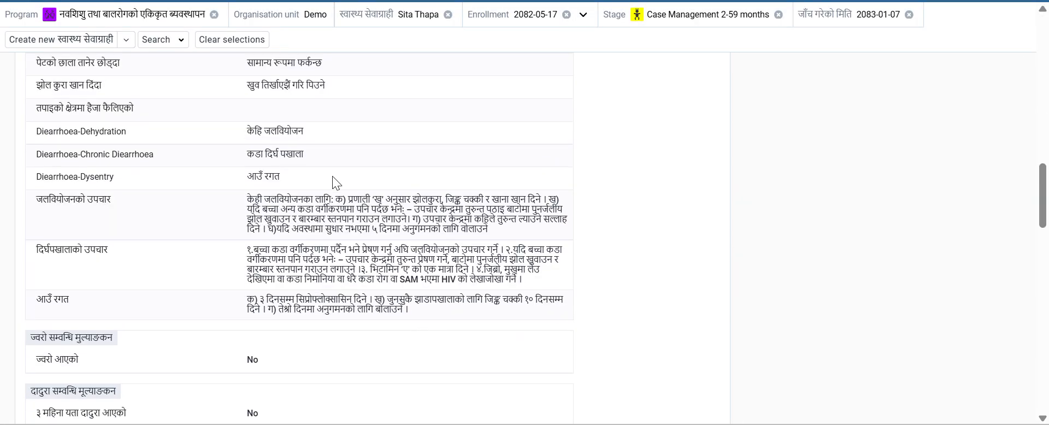
scroll(436, 316, down, 10)
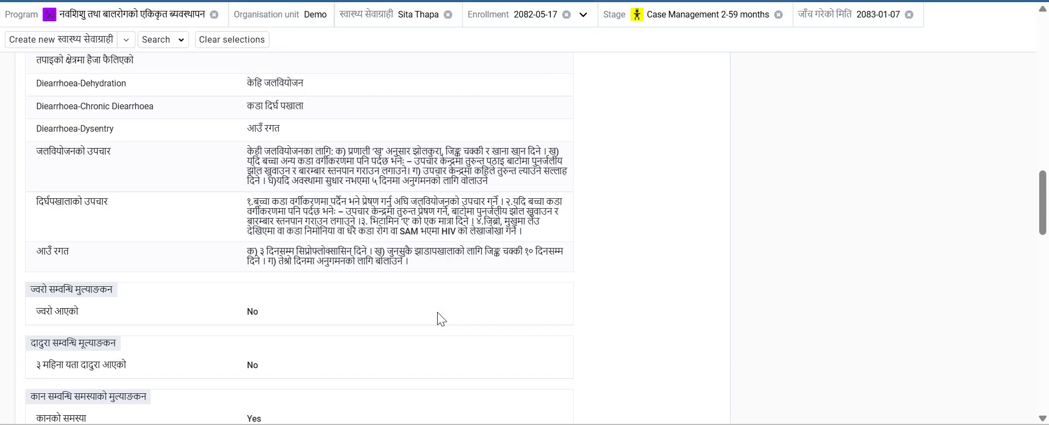
scroll(322, 303, down, 8)
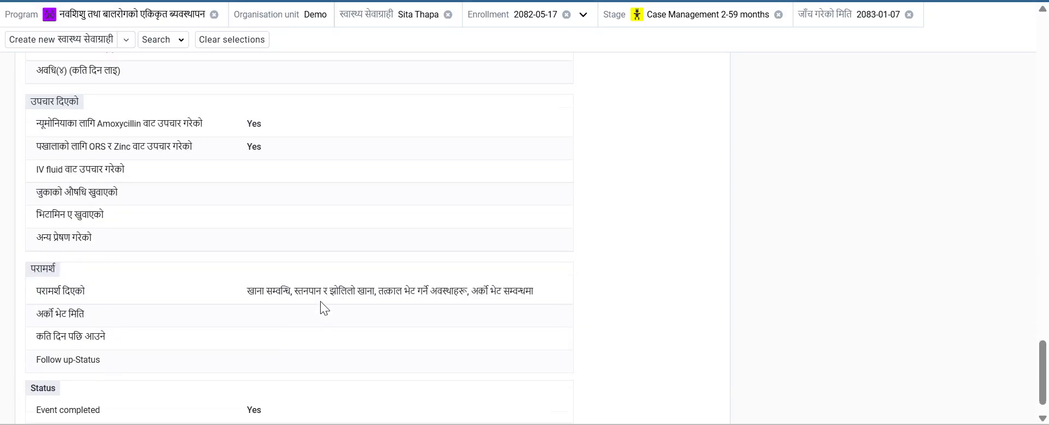
scroll(343, 165, up, 20)
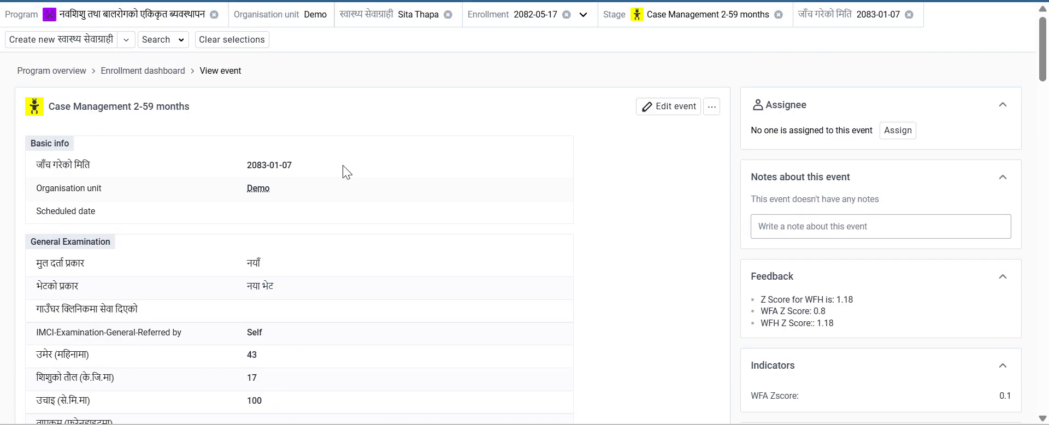
Step: Return to the enrollment dashboard and look over the list of Case Management 2-59 months events
click(172, 71)
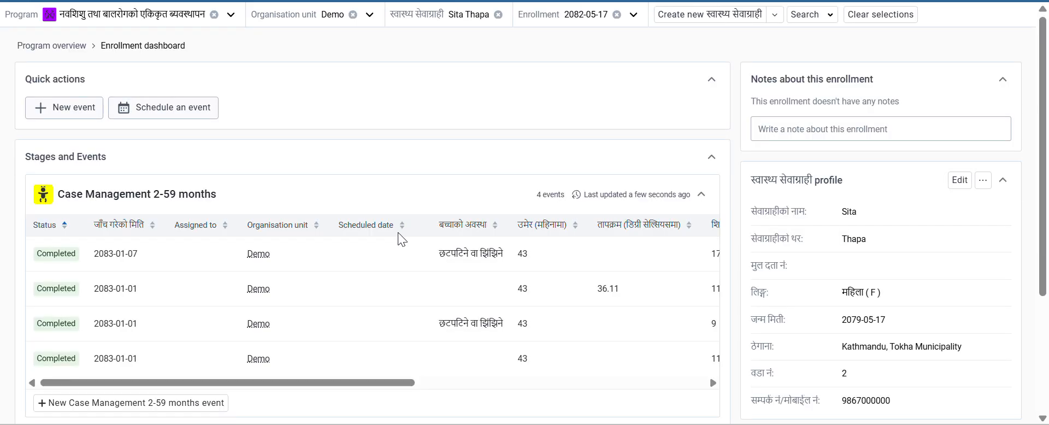
scroll(335, 359, down, 4)
scroll(339, 262, up, 3)
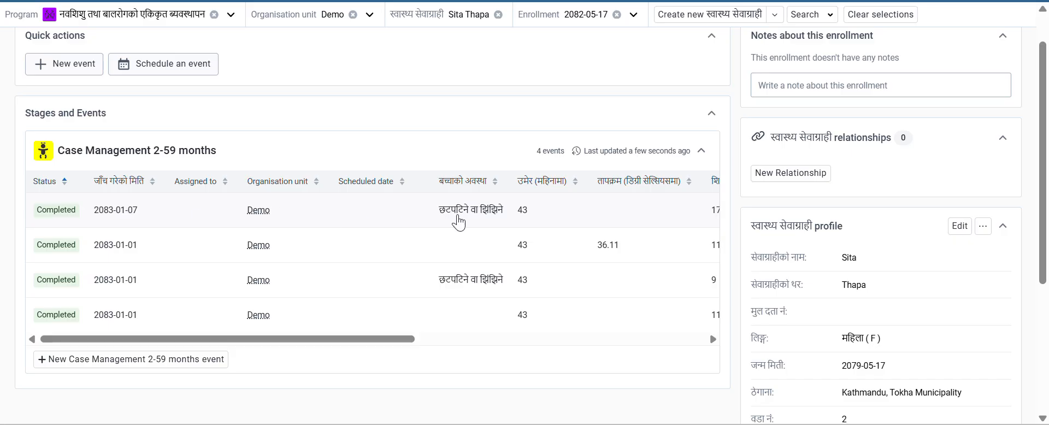
drag(363, 340, 241, 327)
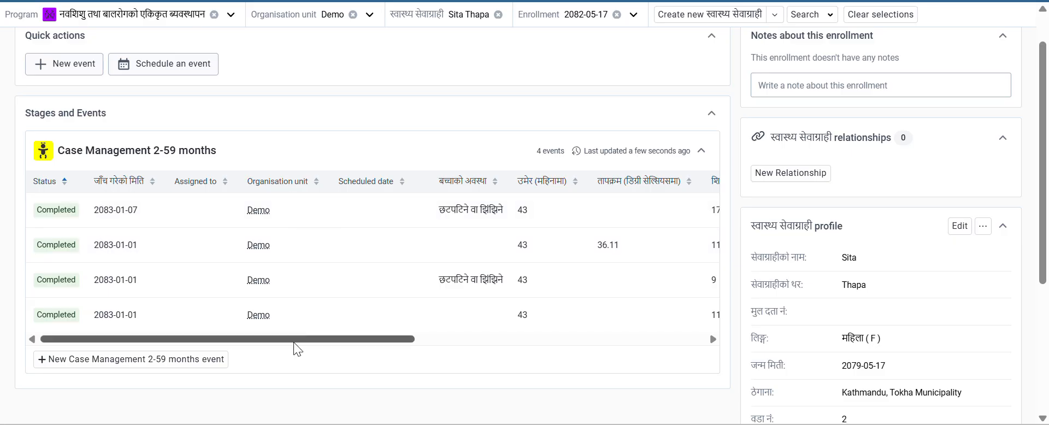
drag(307, 347, 244, 328)
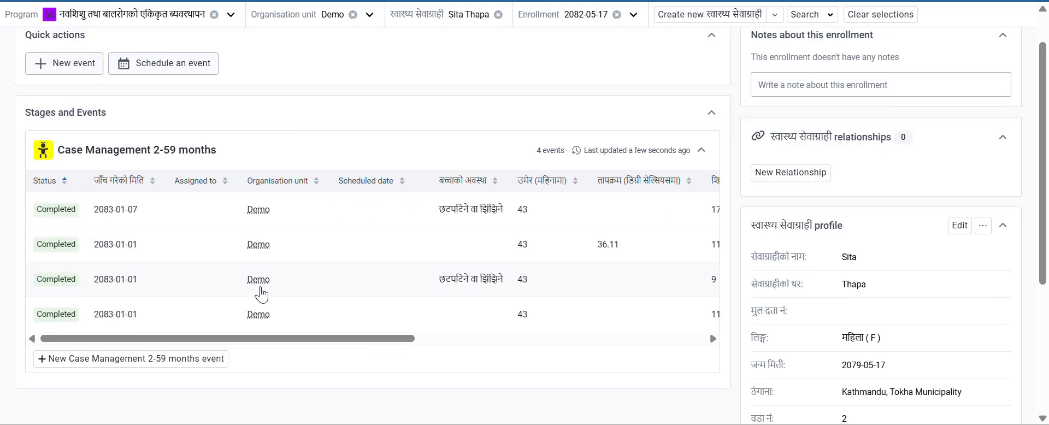
scroll(313, 330, down, 1)
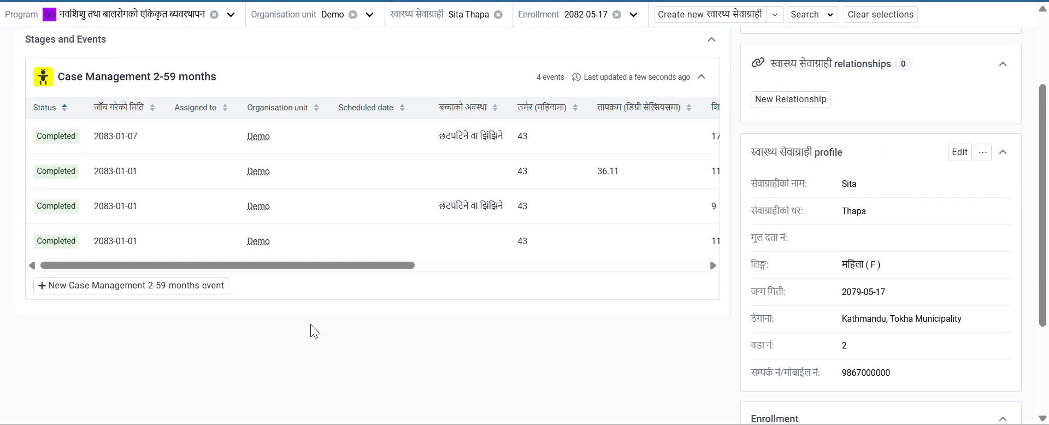
Step: Look across all columns of the Case Management 2-59 months event list on the enrollment dashboard
scroll(328, 336, up, 1)
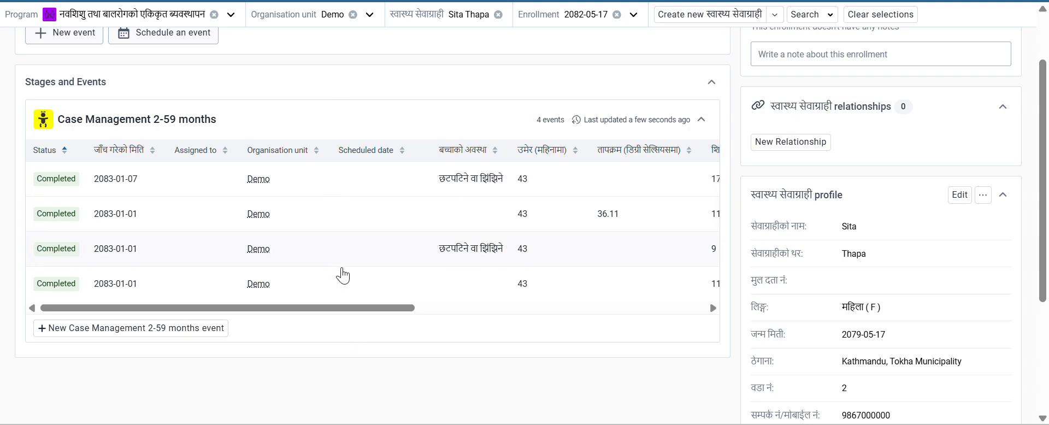
drag(374, 309, 391, 311)
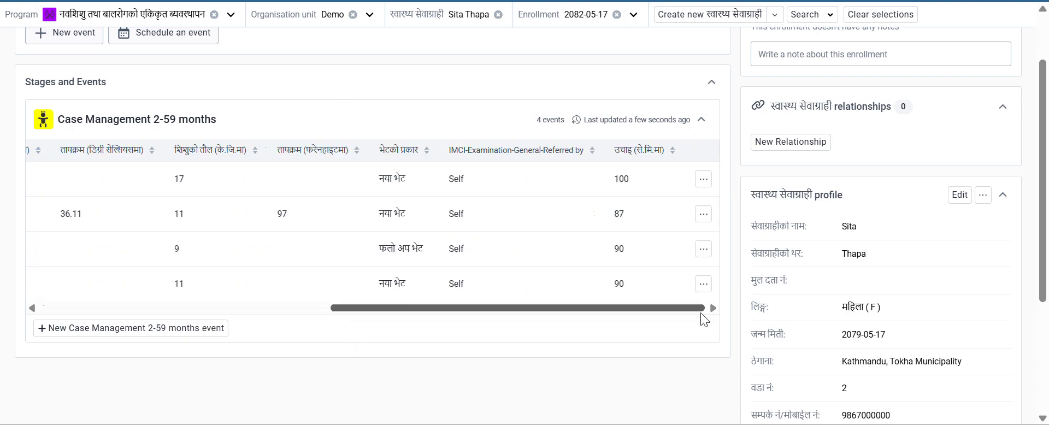
scroll(563, 257, up, 1)
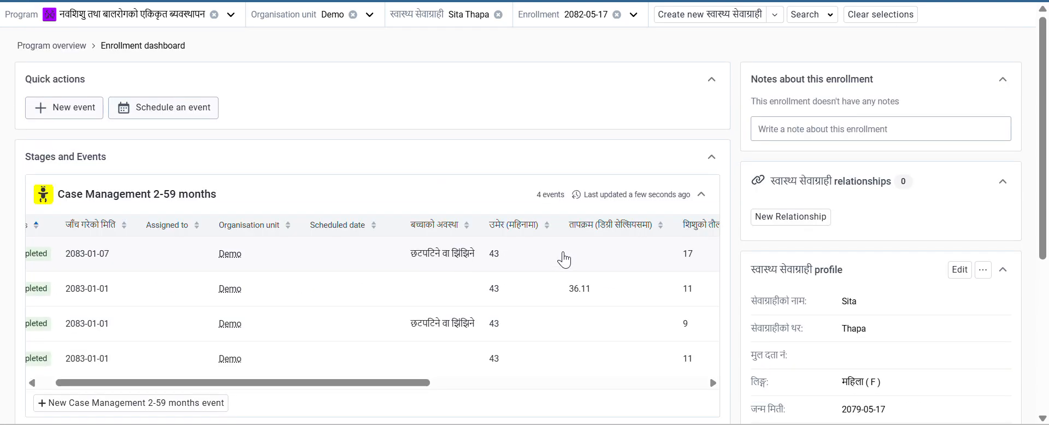
scroll(411, 267, down, 3)
scroll(417, 227, up, 2)
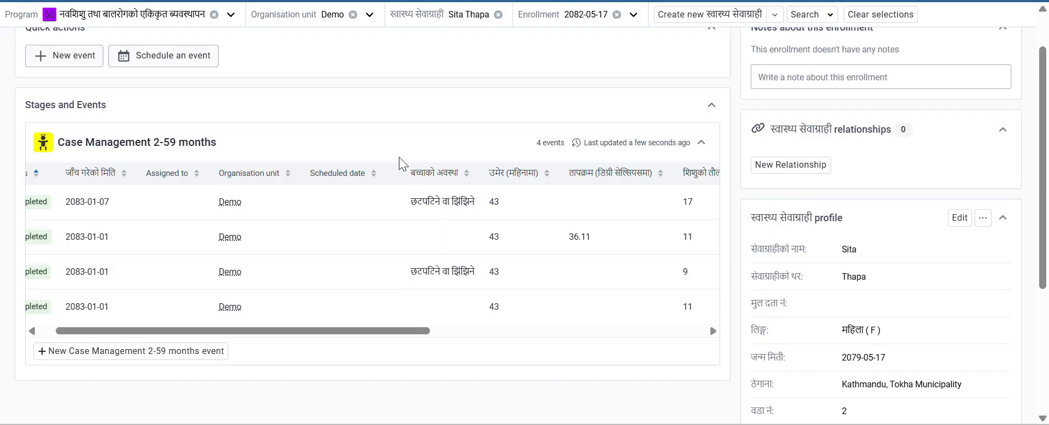
drag(315, 333, 227, 325)
scroll(337, 309, up, 1)
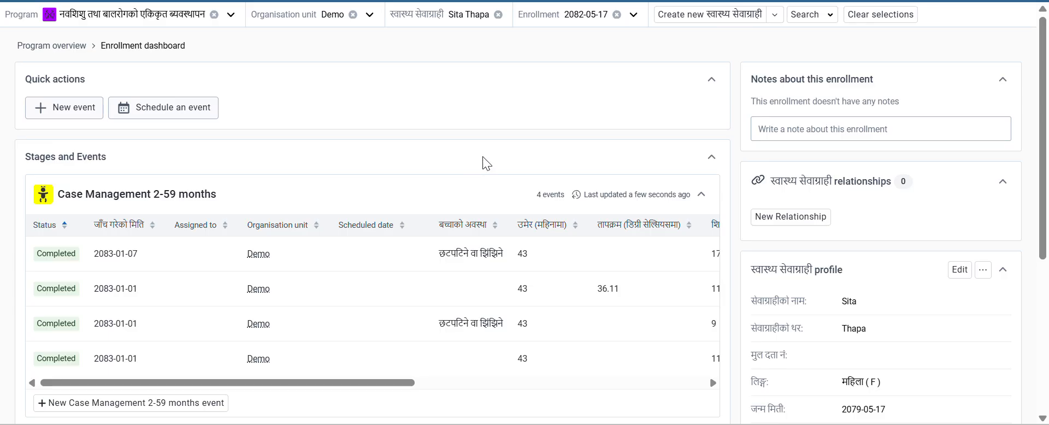
Step: Return to the program's child list, open the second child's enrollment and delete the completed Case Management <2 months event dated 2083-01-02
click(498, 14)
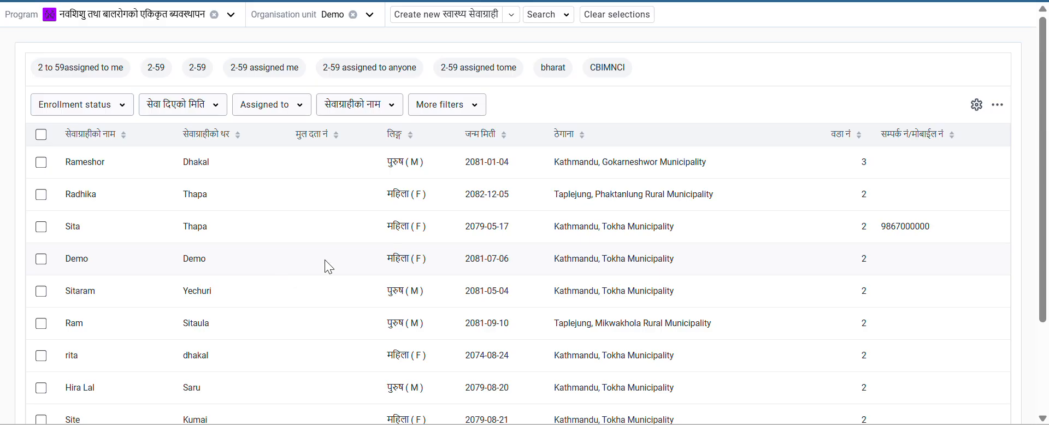
click(211, 196)
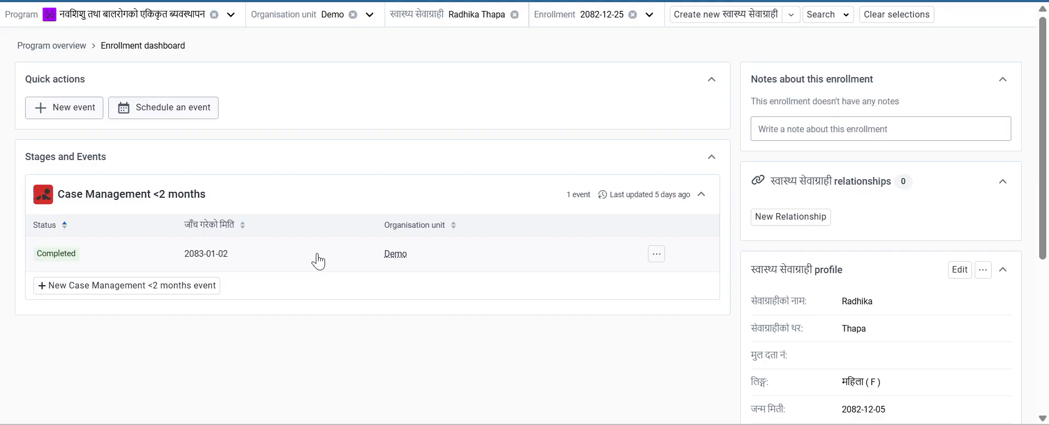
click(657, 255)
click(666, 274)
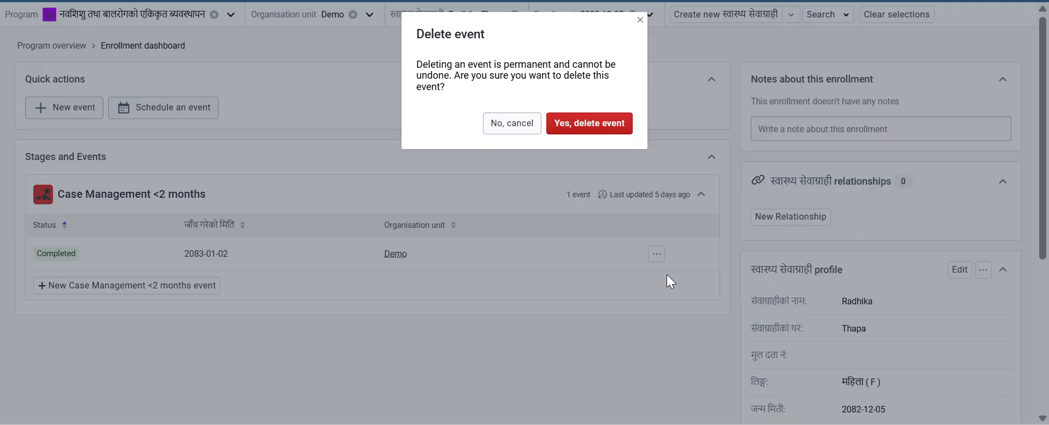
click(569, 123)
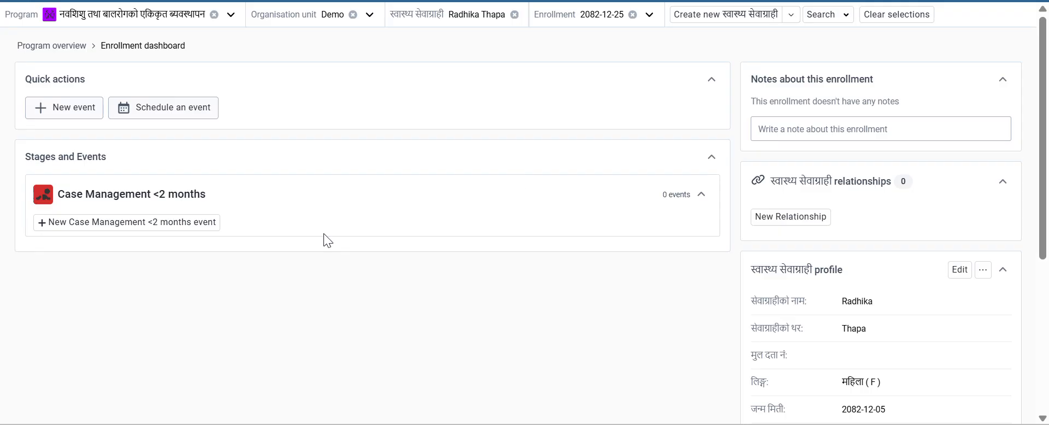
click(164, 226)
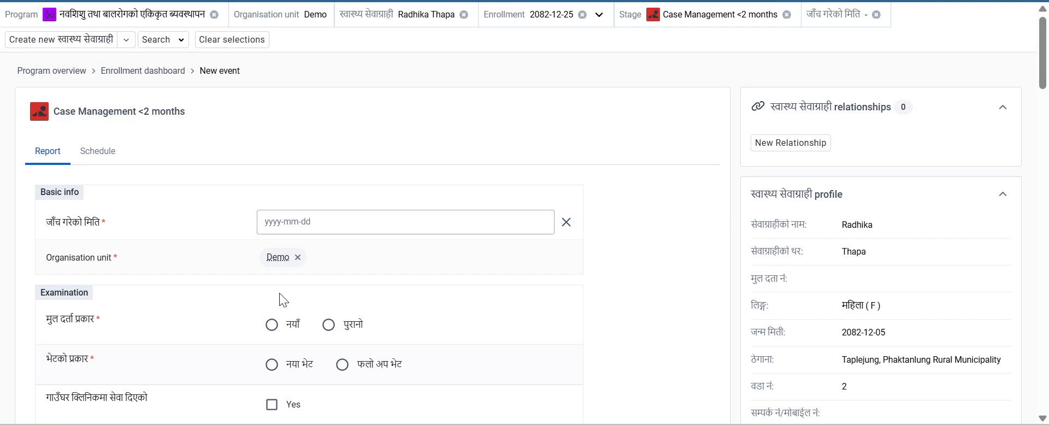
click(464, 14)
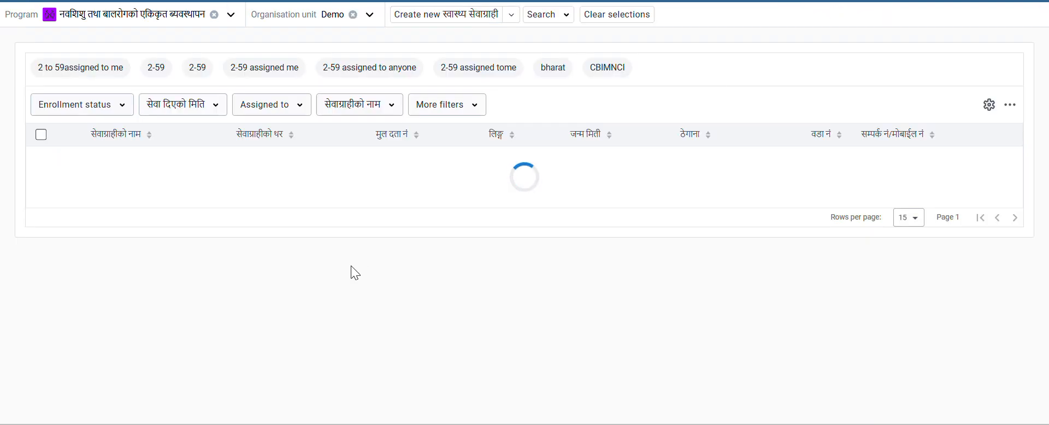
scroll(356, 263, down, 1)
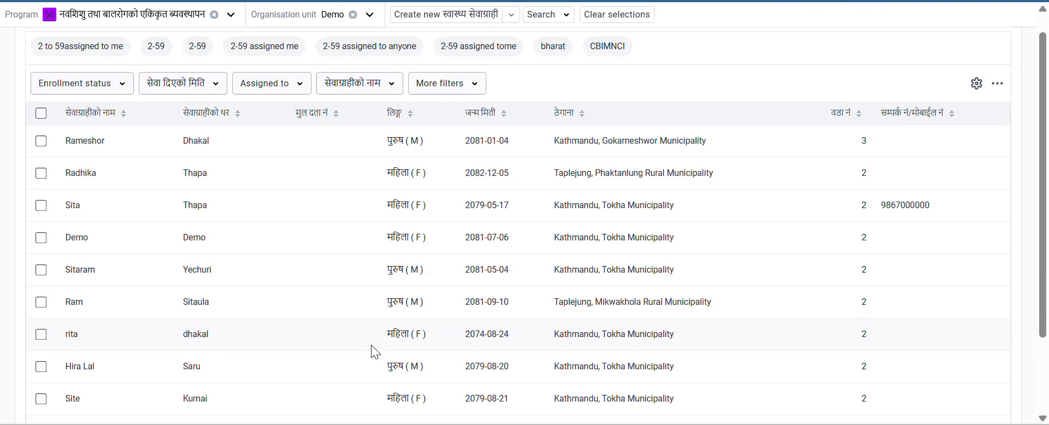
scroll(372, 345, up, 1)
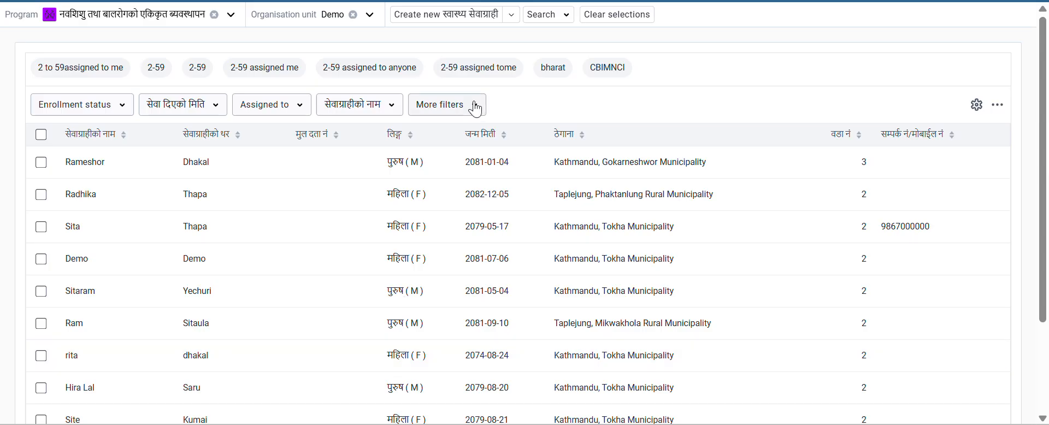
Step: Filter the child list by the program stage Case Management <2 months and clear that stage selection again
click(476, 106)
scroll(481, 252, down, 1)
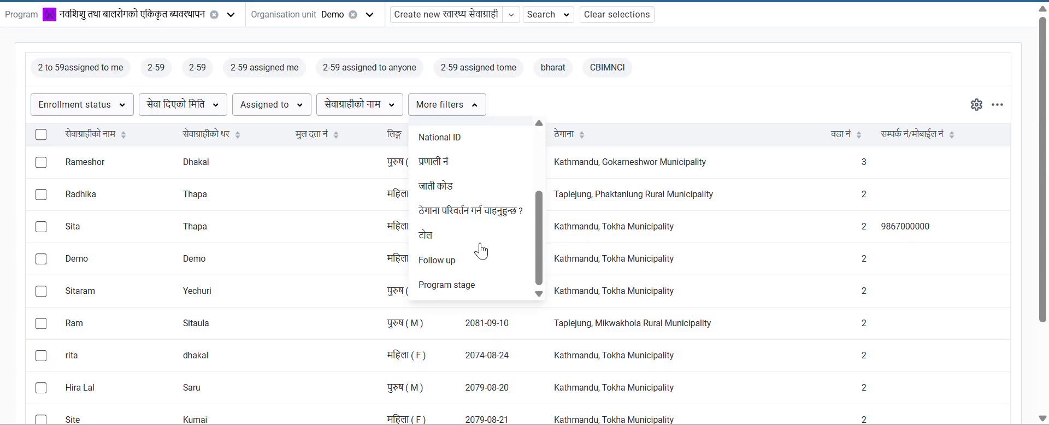
click(552, 203)
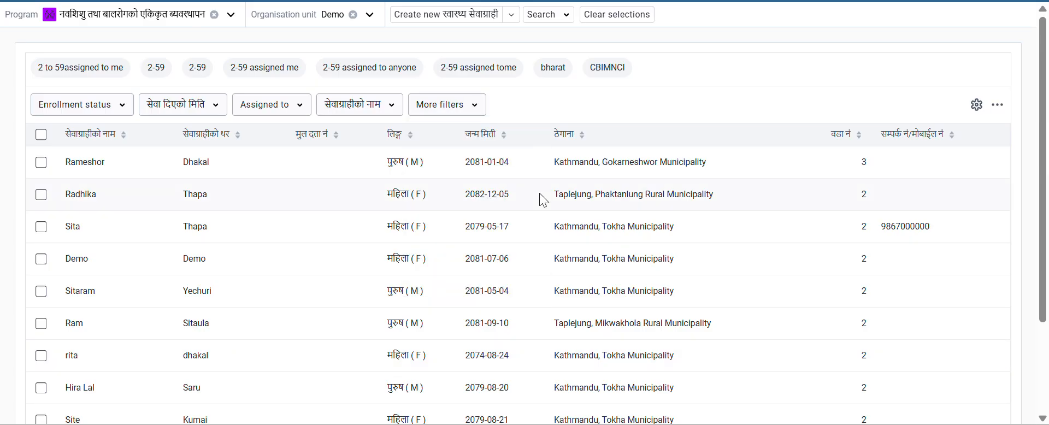
click(471, 108)
scroll(468, 235, down, 3)
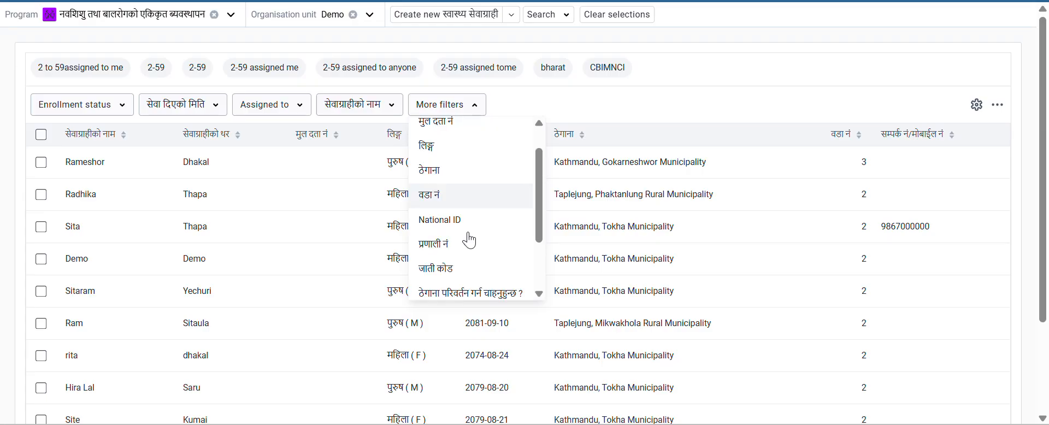
click(455, 287)
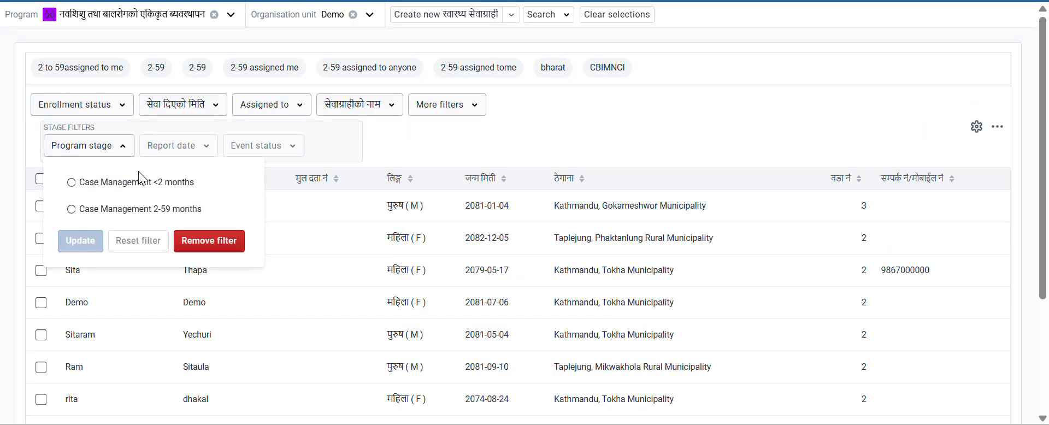
click(117, 184)
click(81, 241)
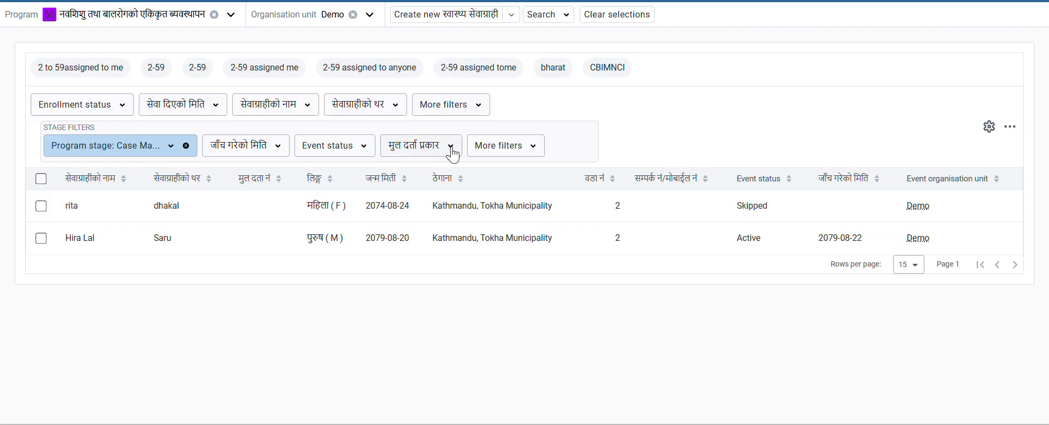
click(186, 146)
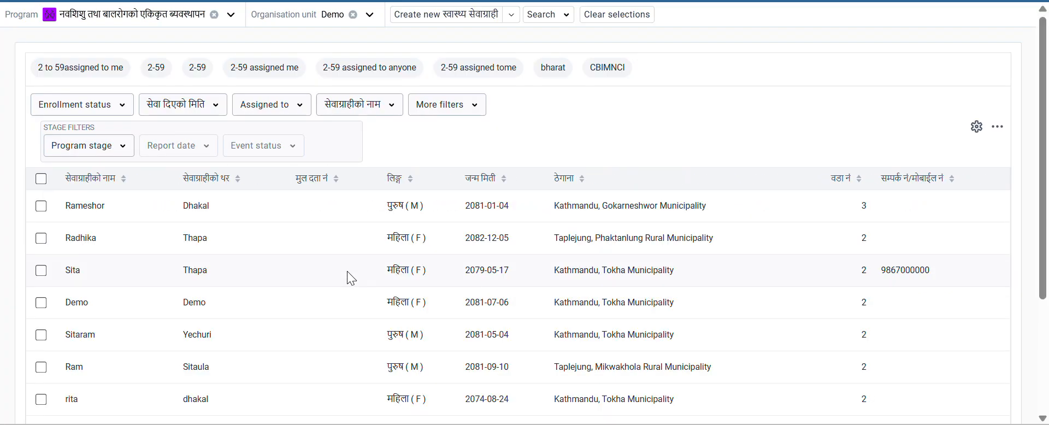
Step: Open the second child's enrollment and start a new Case Management <2 months event with जाँच गरेको मिति 2083-01-07
click(506, 246)
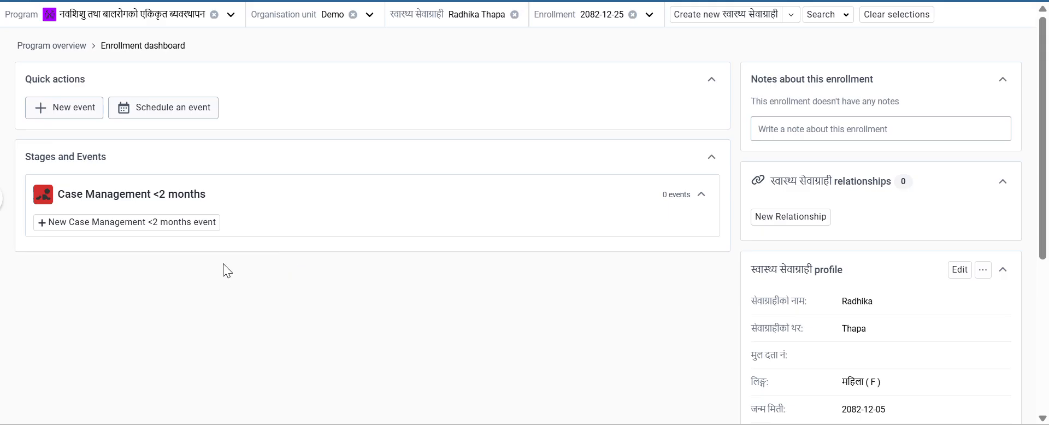
click(97, 229)
scroll(348, 243, down, 1)
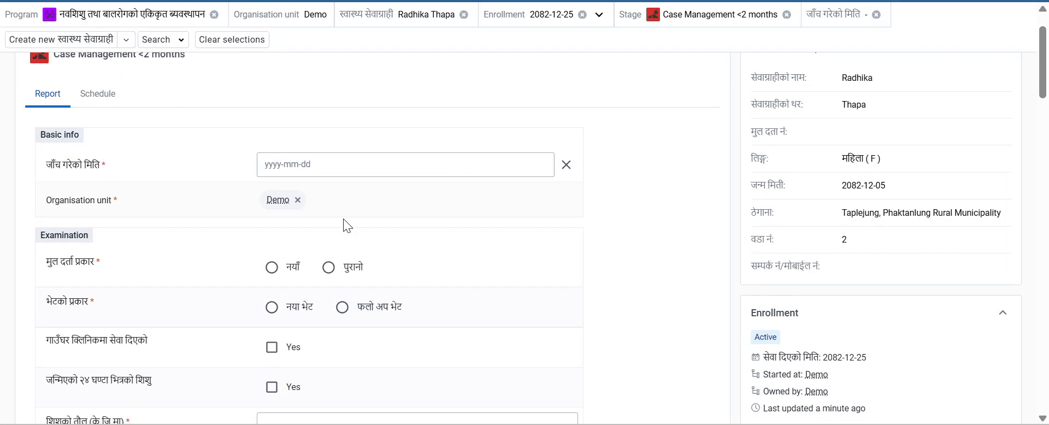
click(276, 164)
click(271, 249)
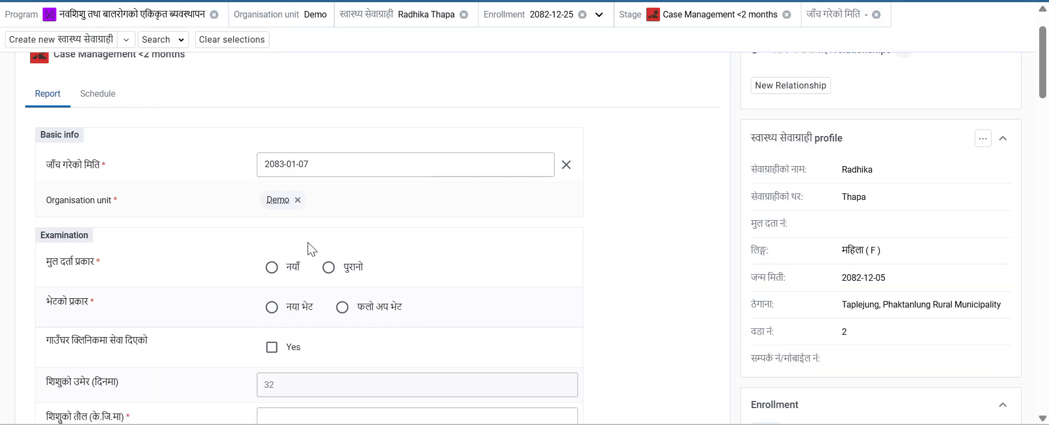
Step: Set मुल दर्ता प्रकार to नयाँ, भेटको प्रकार to नया भेट and शिशुको तौल to 4 kg
scroll(623, 221, down, 2)
click(272, 164)
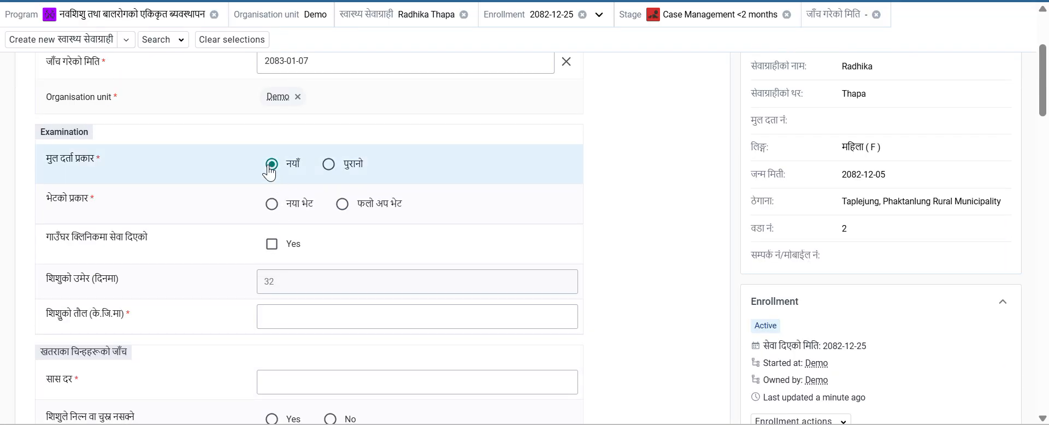
click(273, 206)
scroll(363, 284, down, 3)
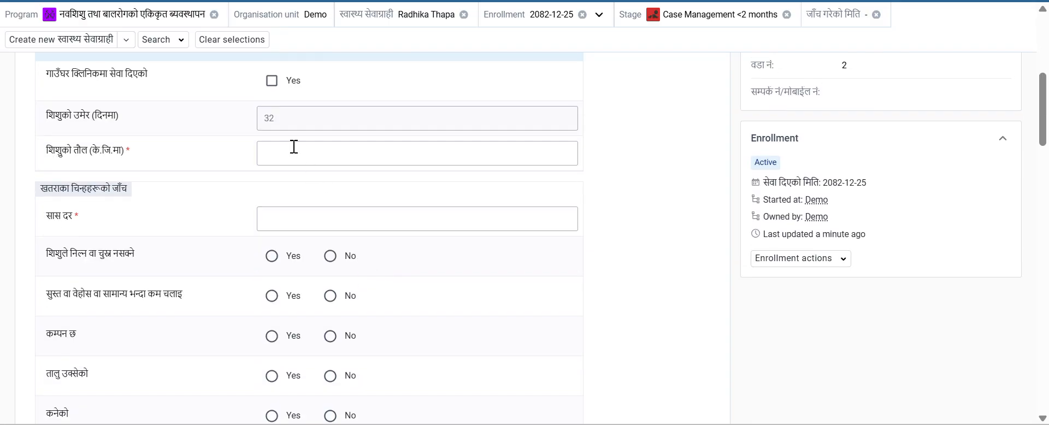
click(273, 153)
scroll(350, 159, up, 1)
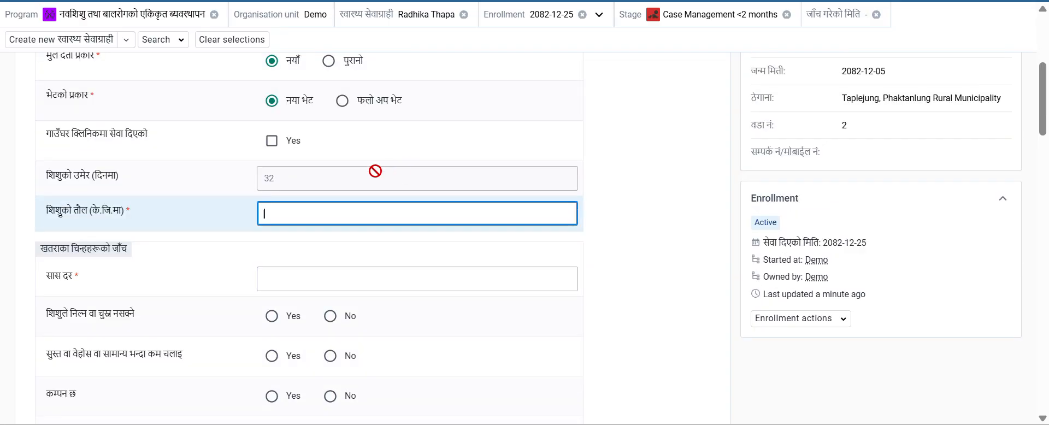
click(323, 239)
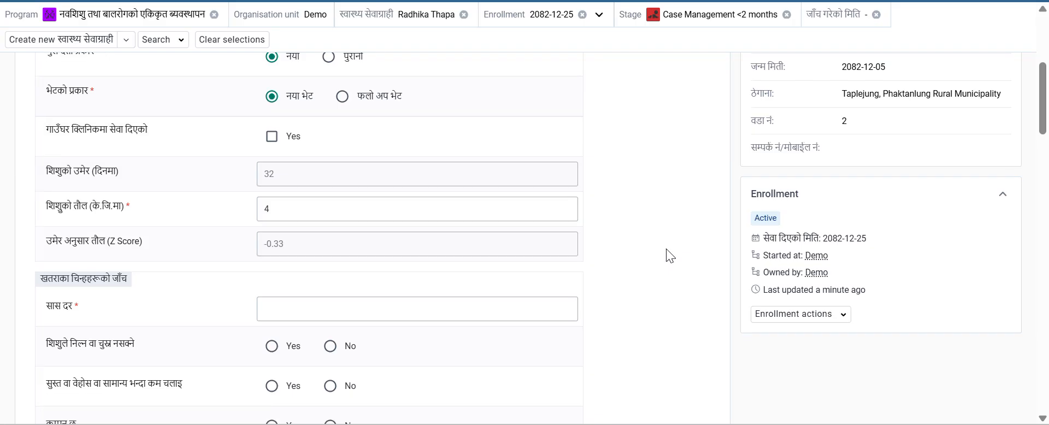
Step: Set सास दर in the खतराका चिन्हहरूको जाँच section to 50
scroll(164, 172, down, 1)
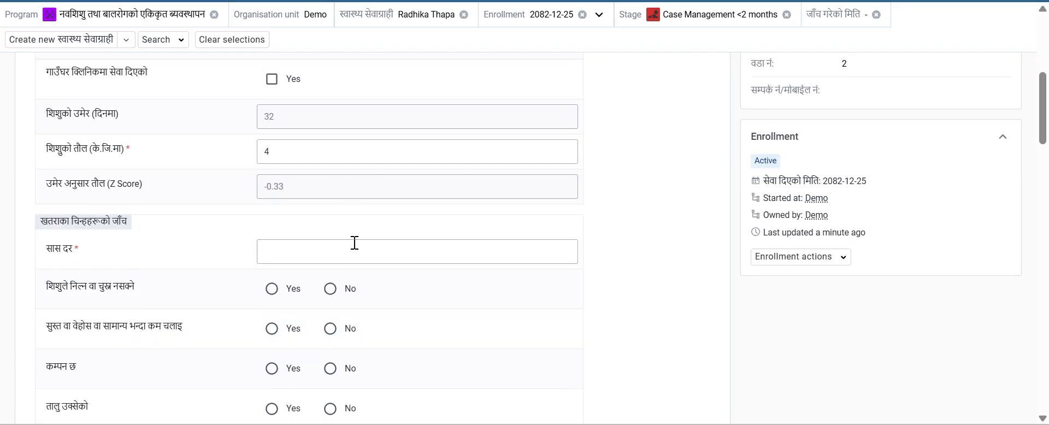
scroll(355, 243, down, 1)
click(285, 173)
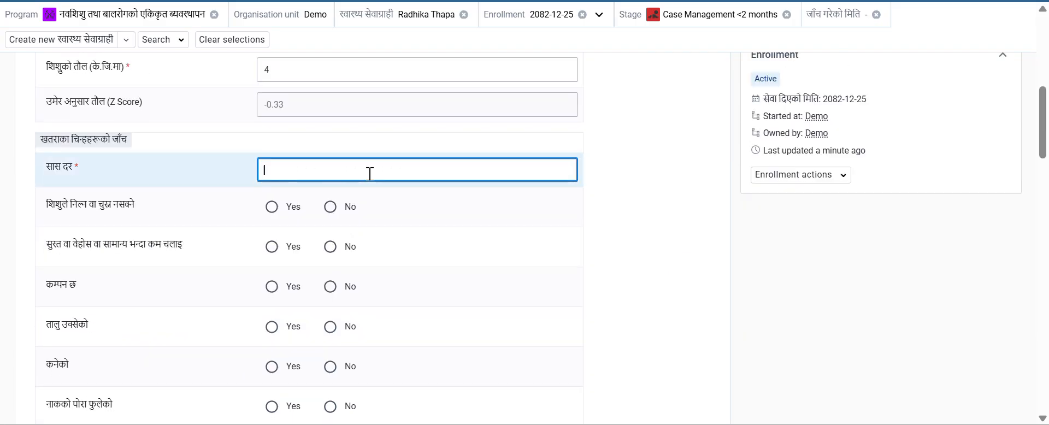
scroll(369, 173, up, 1)
text(50)
click(671, 236)
scroll(520, 192, down, 1)
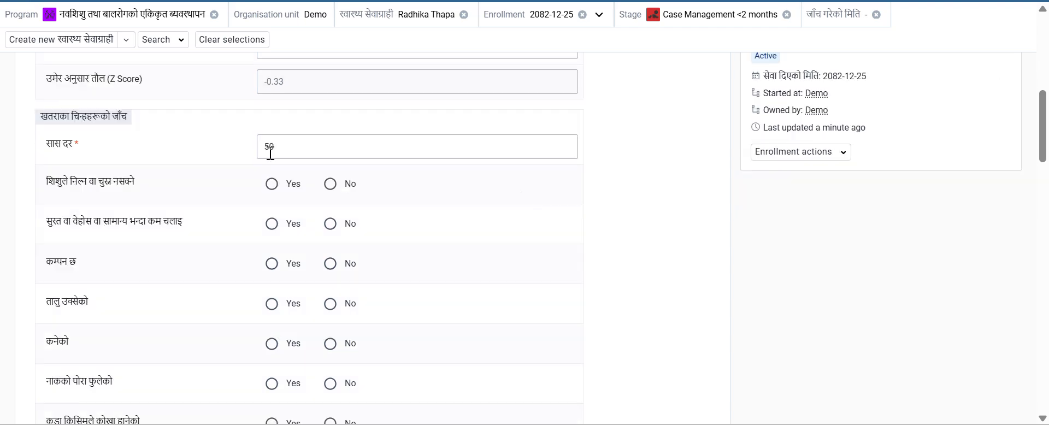
Step: Answer No for the danger signs शिशुले निल्न वा चुस्न नसक्ने, सुस्त वा वेहोस, कम्पन छ, तालु उक्सेको and कनेको
click(331, 185)
click(330, 224)
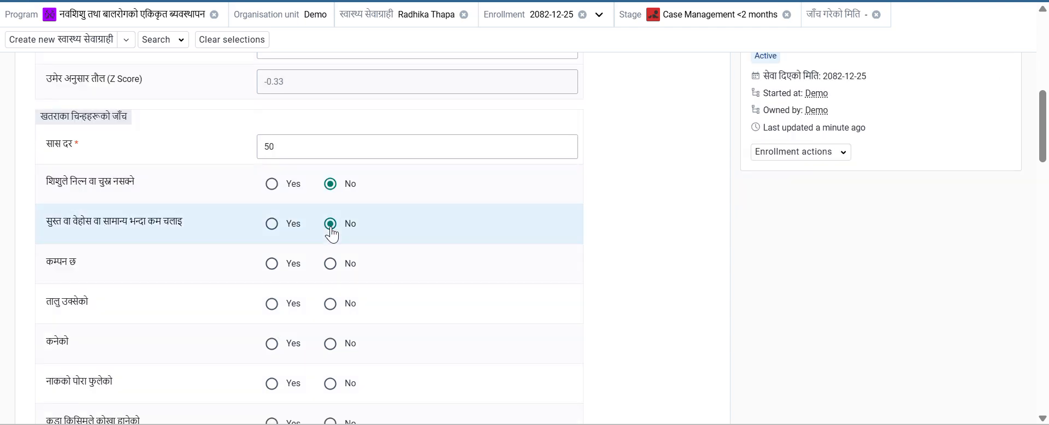
click(330, 264)
scroll(339, 306, down, 2)
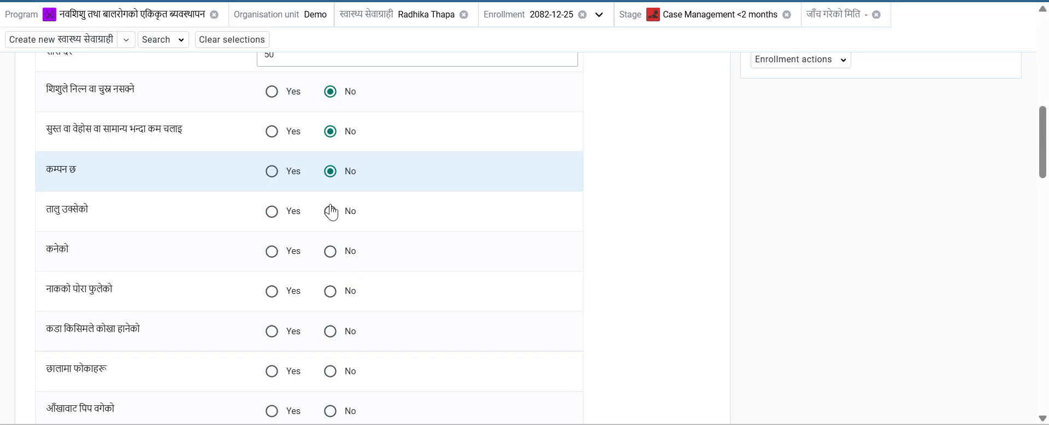
click(330, 211)
click(331, 251)
scroll(339, 284, down, 1)
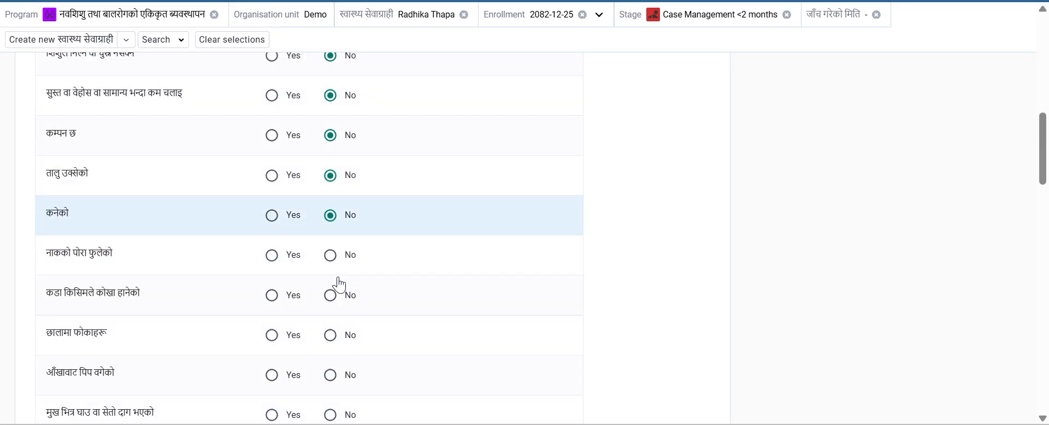
Step: Answer No for the danger signs नाकको पोरा फुलेको, कडा किसिमले कोखा हानेको, छालामा फोकाहरू and आँखावाट पिप वगेको
click(330, 254)
scroll(330, 166, down, 3)
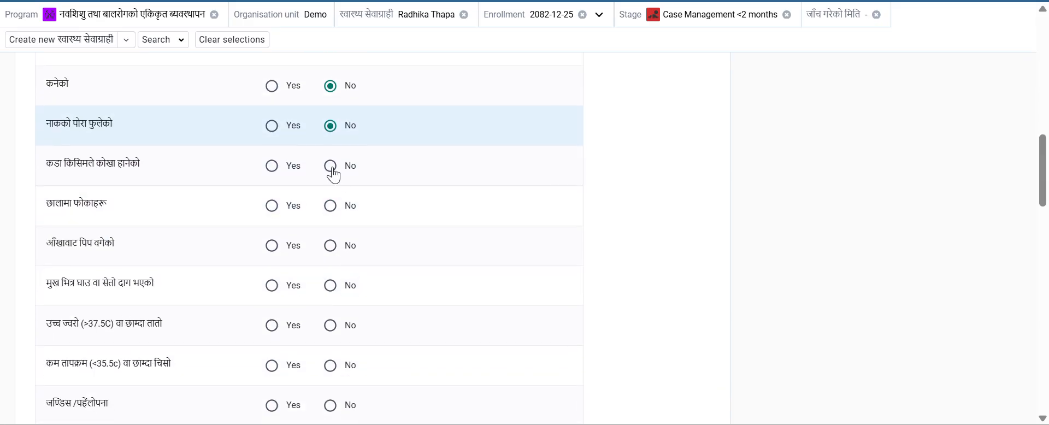
click(330, 164)
click(330, 165)
click(329, 208)
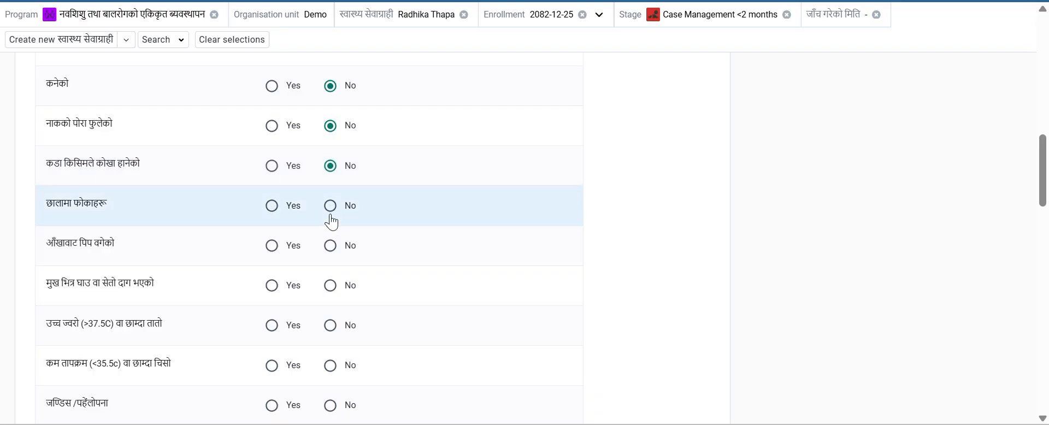
click(330, 246)
scroll(331, 306, down, 1)
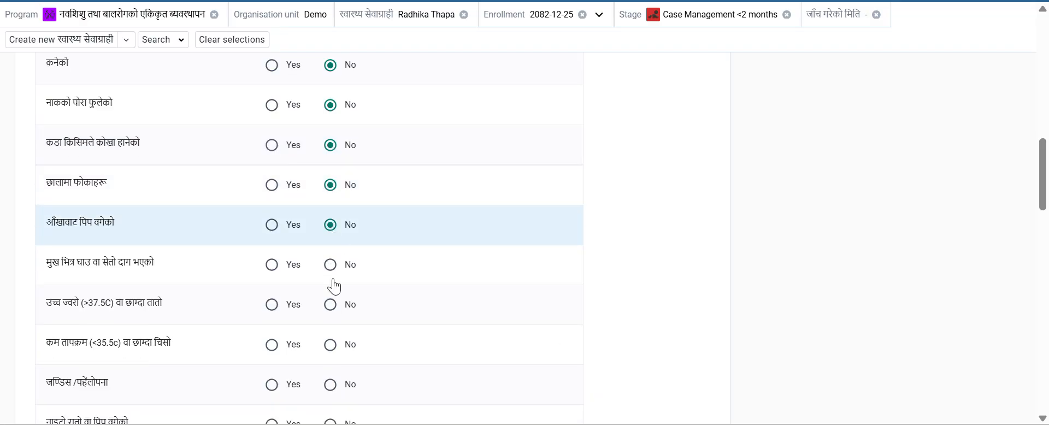
Step: Answer No for मुख भित्र घाउ वा सेतो दाग भएको, उच्च ज्वरो, कम तापक्रम and जण्डिस /पहेंलोपना
click(331, 266)
scroll(335, 276, down, 4)
click(331, 221)
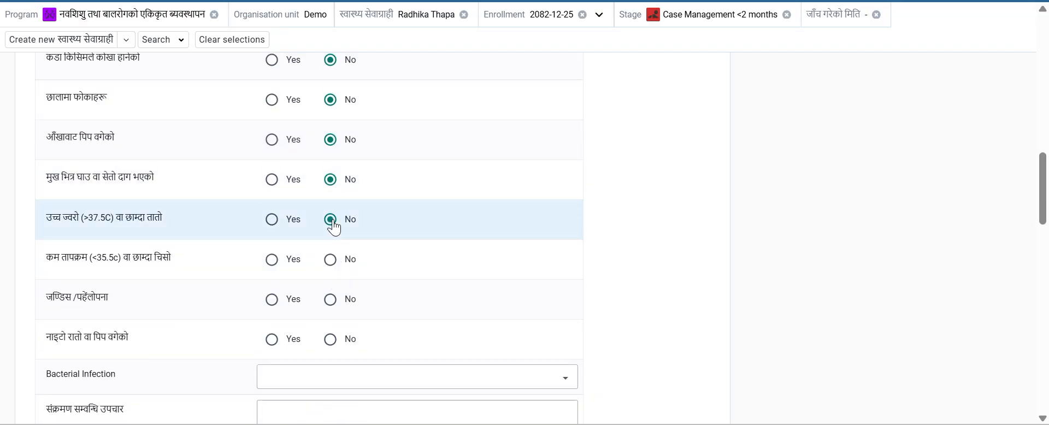
click(330, 260)
scroll(331, 268, down, 1)
click(330, 284)
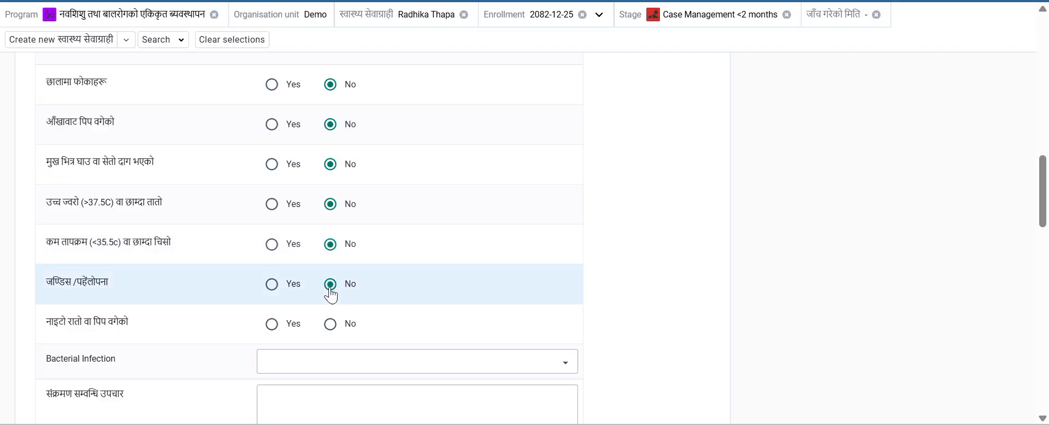
Step: Answer Yes for नाइटो रातो वा पिप वगेको and set नाइटोको रातोपना to नाइटोवाट पिप वगेको तर रातोपना नफैलिएको
scroll(362, 289, down, 5)
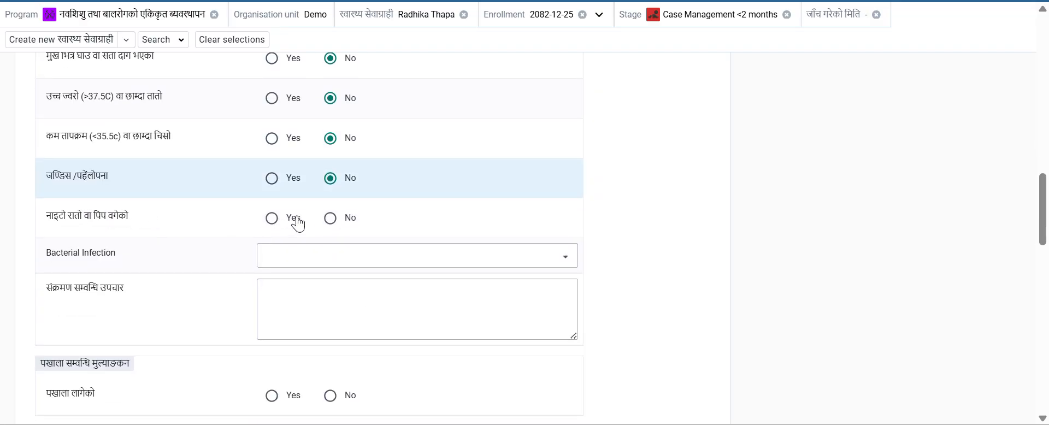
click(272, 218)
scroll(355, 276, down, 1)
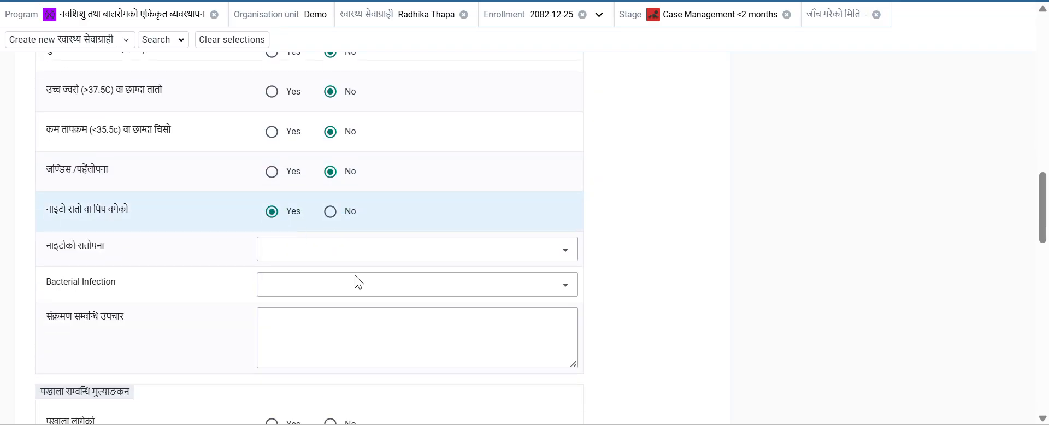
click(326, 232)
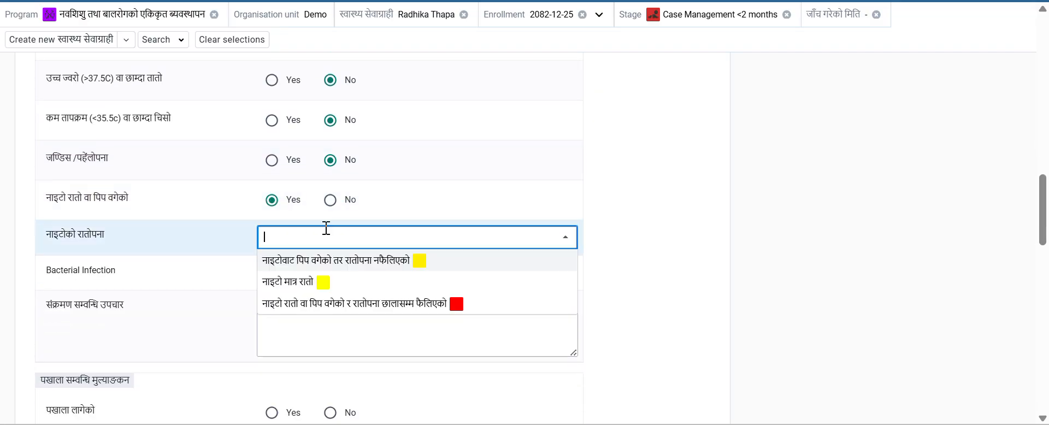
click(320, 265)
scroll(310, 274, down, 2)
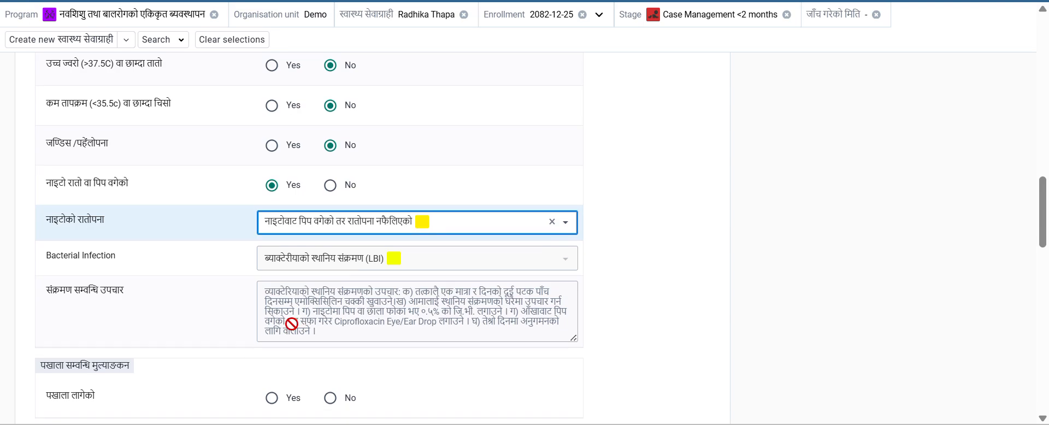
Step: Answer No for पखाला लागेको in the पखाला सम्वन्धि मुल्याङकन section
scroll(452, 318, down, 1)
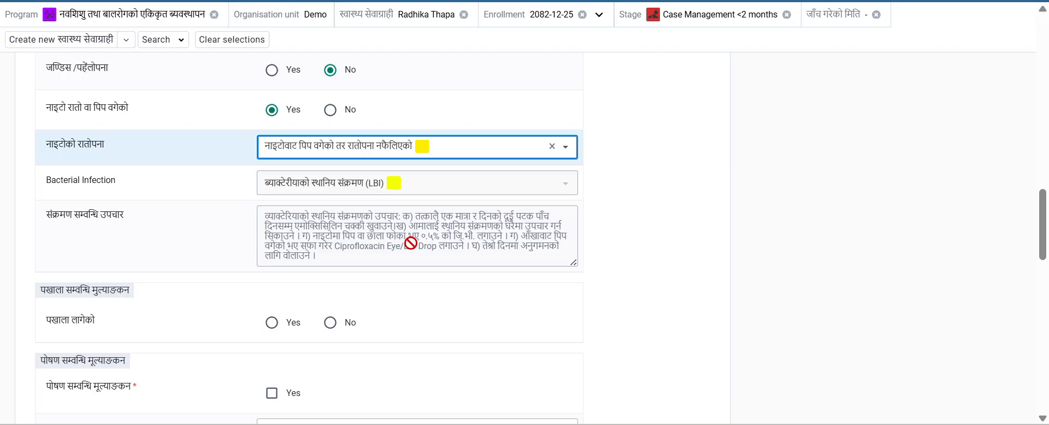
scroll(493, 270, down, 1)
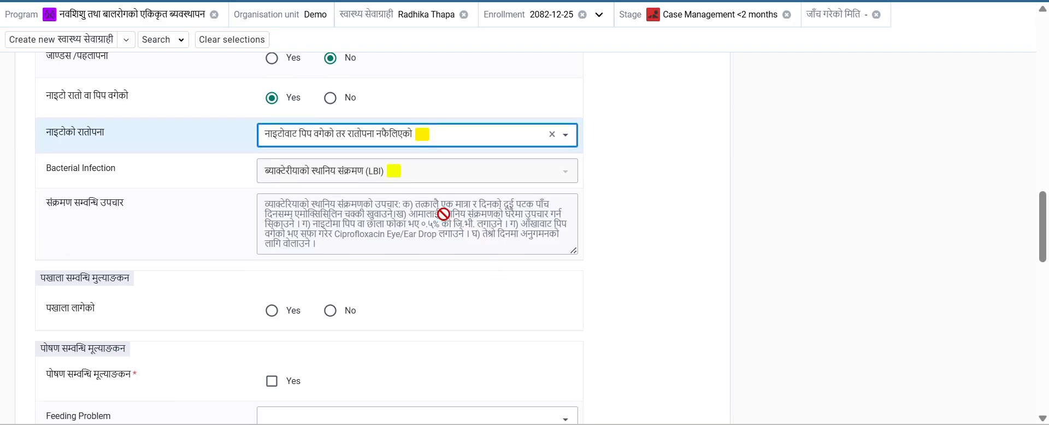
scroll(482, 270, down, 1)
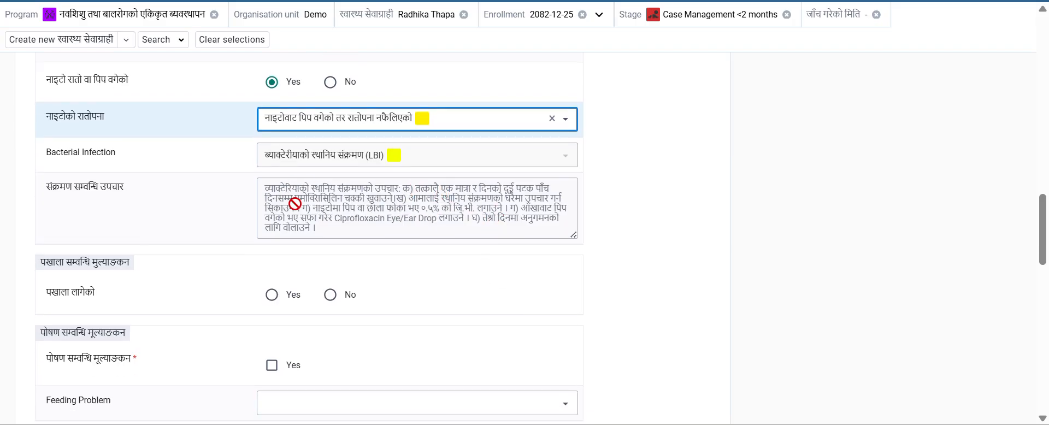
scroll(417, 233, down, 2)
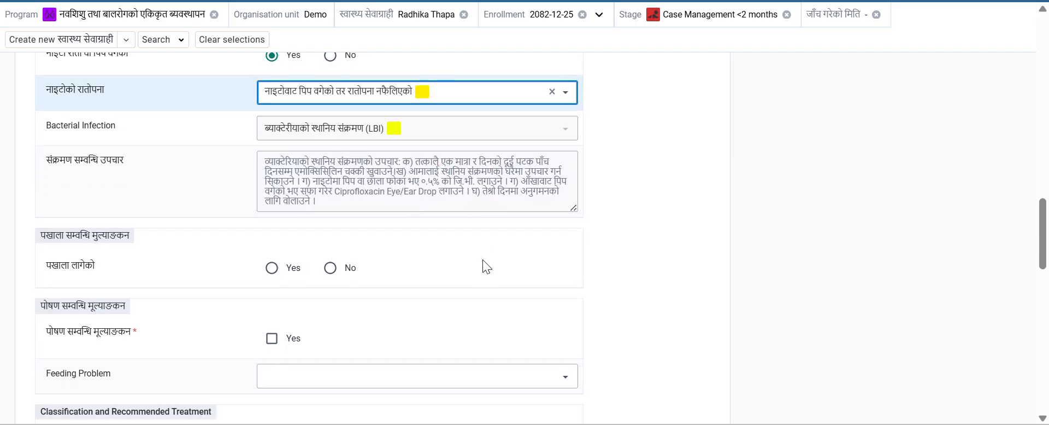
scroll(483, 261, down, 1)
scroll(403, 284, down, 5)
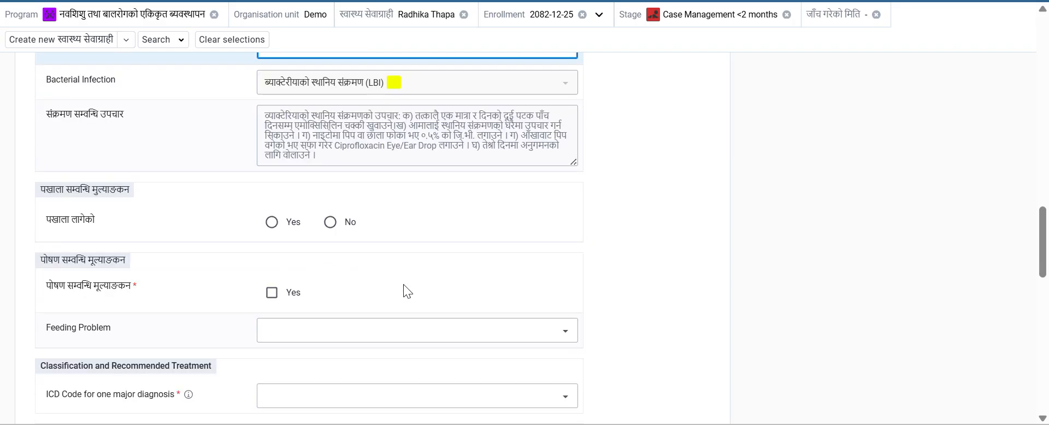
click(330, 130)
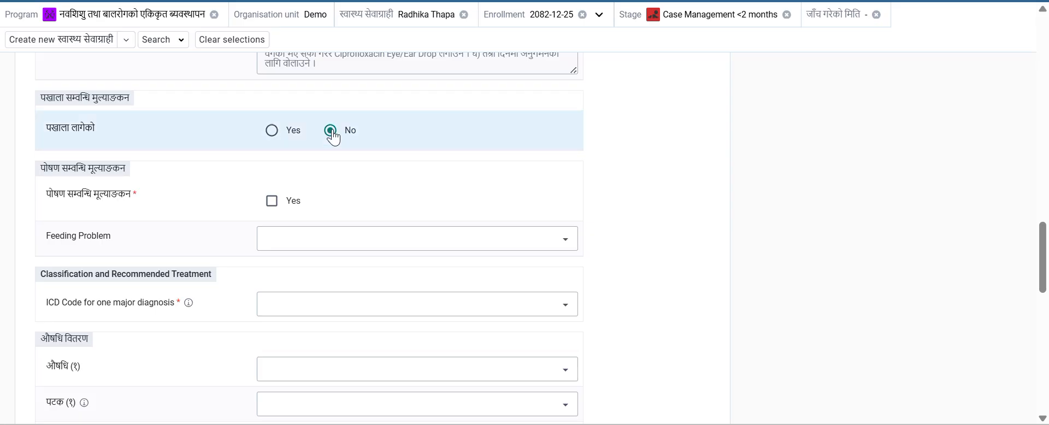
Step: Mark पोषण सम्वन्धि मूल्याङकन as Yes, answer No for स्तनपान वाहेक अन्य झोल वा ठोस खानेकुरा खुवाएको, and set २४ घण्टामा स्तनपान गराएको पटक to 10
scroll(311, 229, down, 2)
click(273, 149)
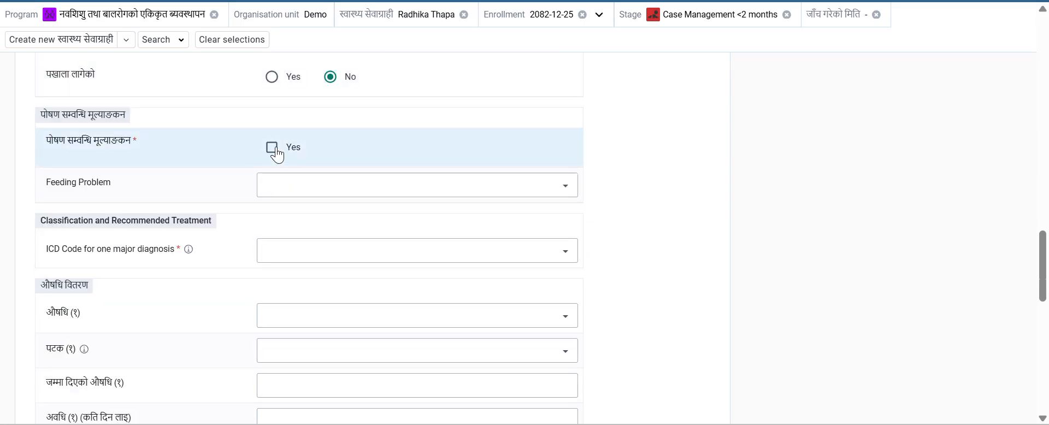
click(331, 187)
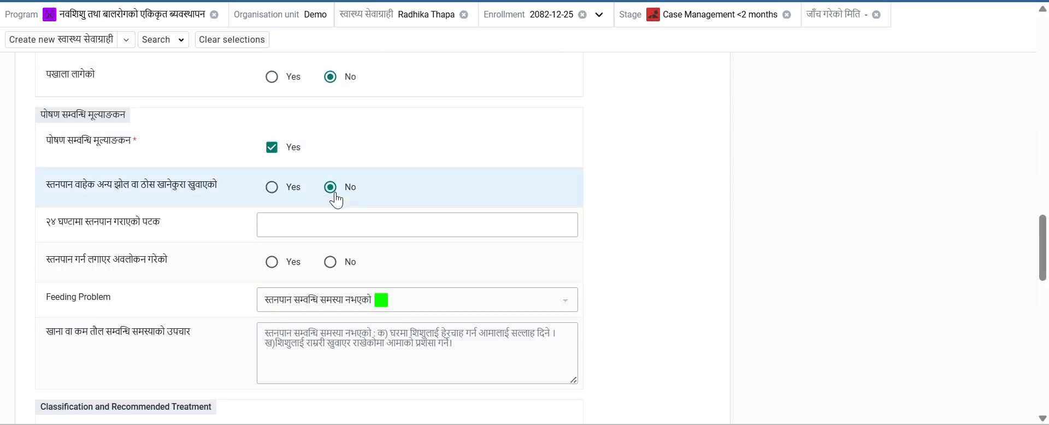
click(328, 225)
text(10)
click(719, 253)
scroll(555, 276, down, 1)
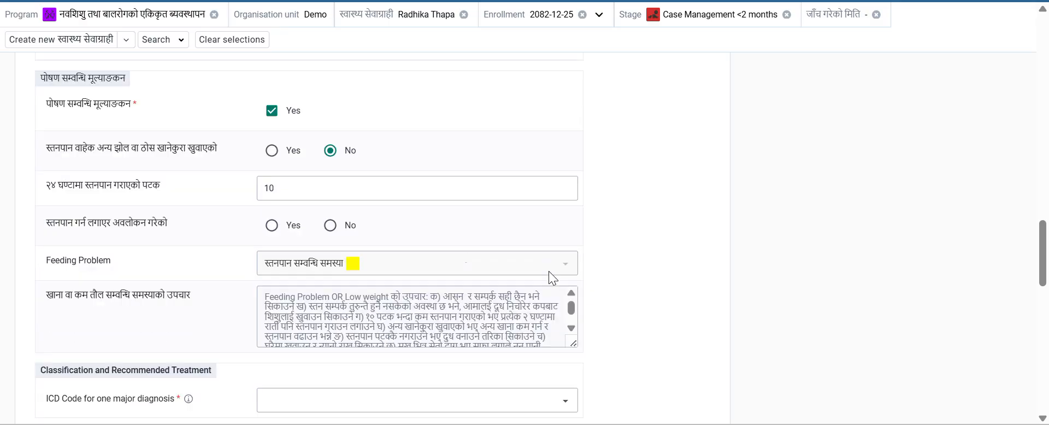
Step: Answer Yes for स्तनपान गर्न लगाएर अवलोकन गरेको and set स्तन सम्पर्क to राम्रो सम्पर्क भएको
click(331, 226)
scroll(508, 236, down, 1)
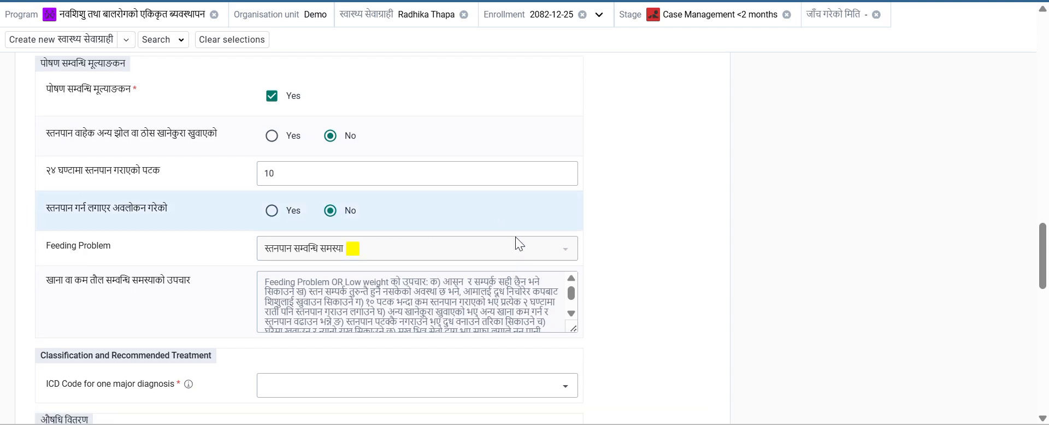
scroll(516, 237, down, 2)
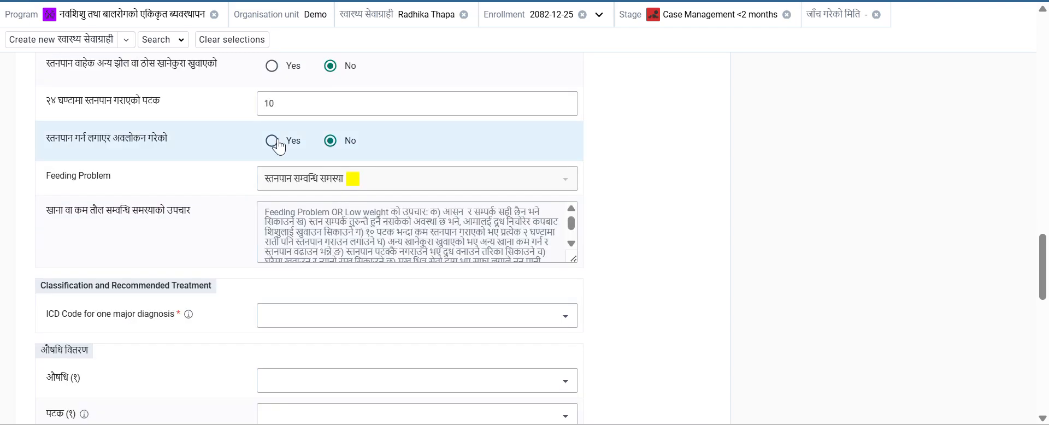
click(272, 141)
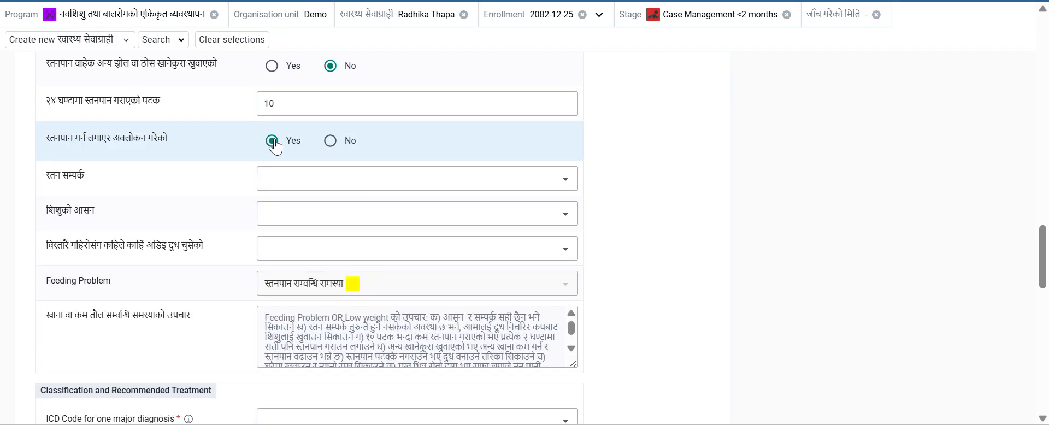
click(312, 179)
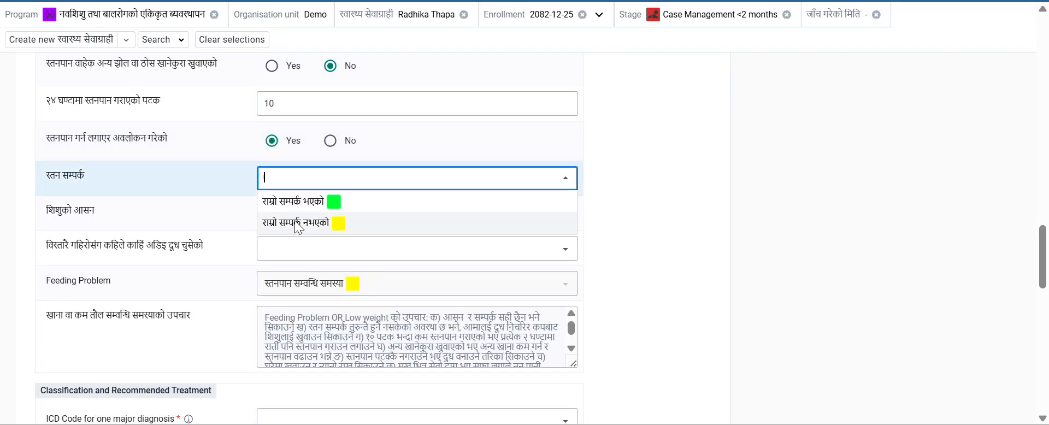
click(293, 202)
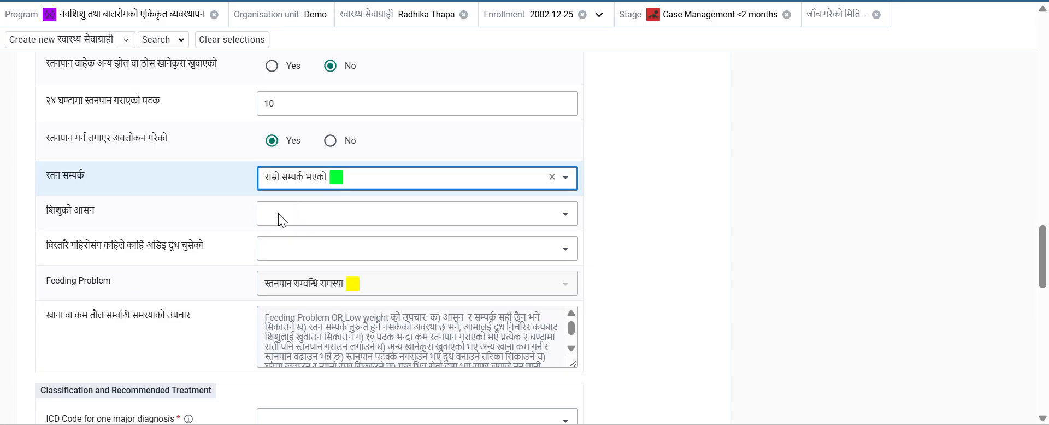
Step: Set शिशुको आसन to सही आसन and विस्तारै गहिरोसंग कहिले काहिं अडिइ दूध चुसेको to प्रभावकारी रूपमा चुसेको
click(270, 212)
click(283, 236)
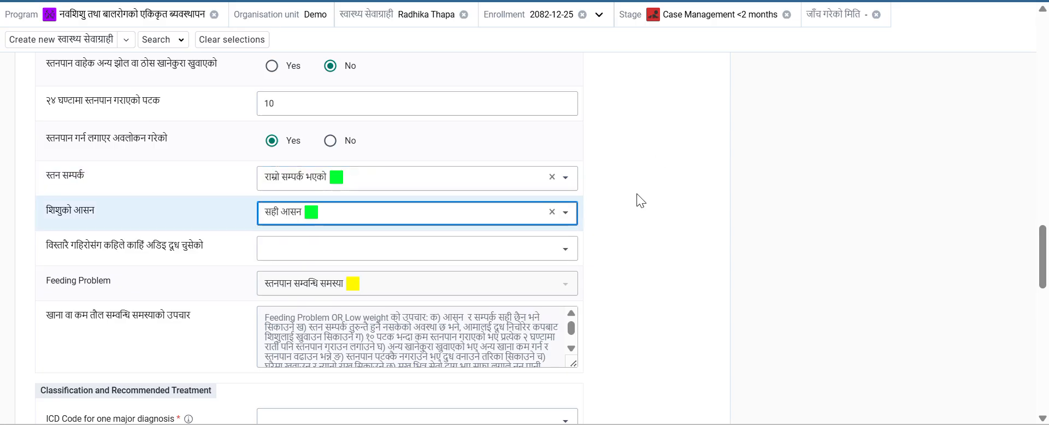
scroll(636, 195, down, 1)
click(316, 204)
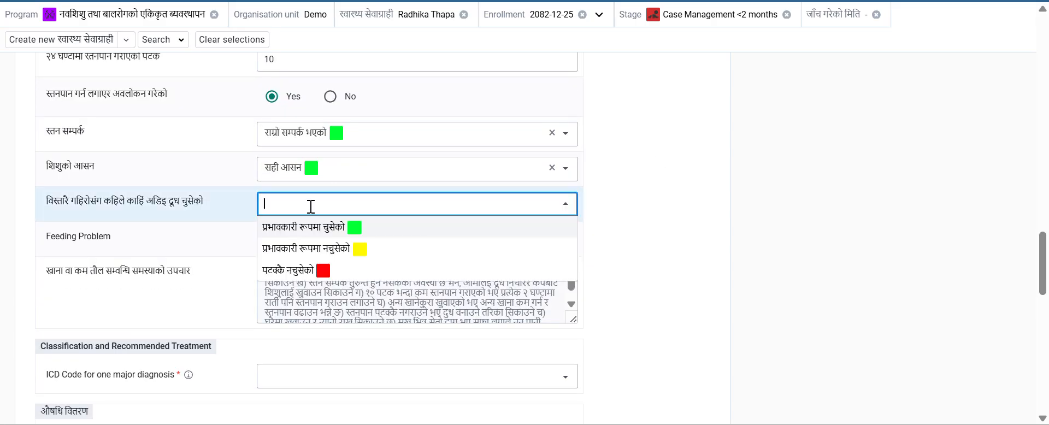
click(306, 226)
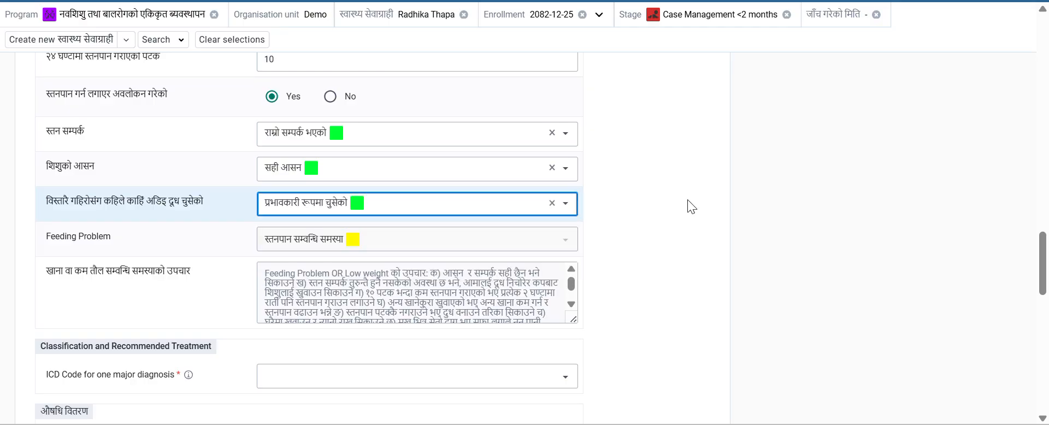
Step: Search the ICD Code for one major diagnosis options for "infe" and look through the matching diagnoses
scroll(688, 206, down, 1)
scroll(370, 236, up, 3)
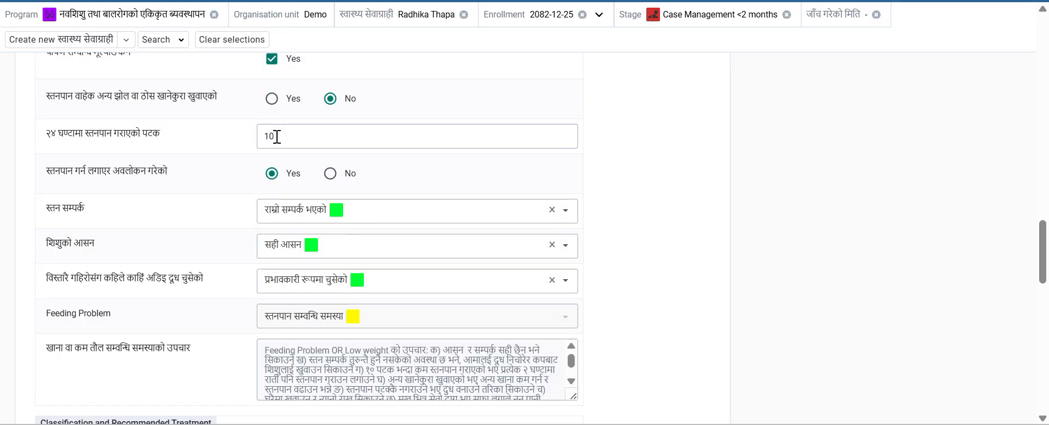
scroll(277, 136, down, 6)
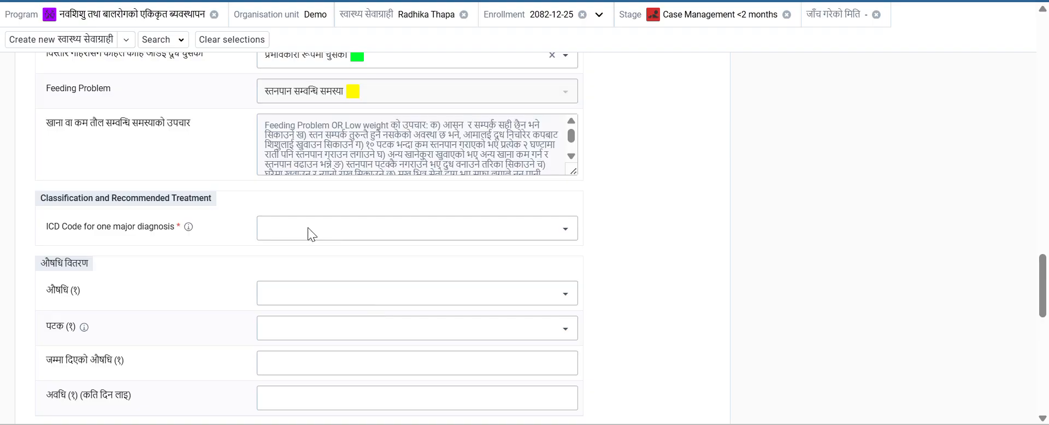
click(309, 228)
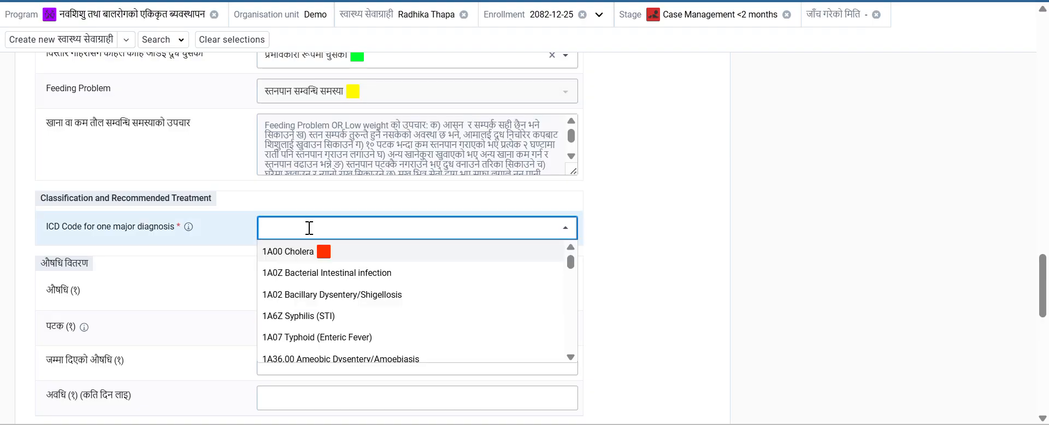
text(in)
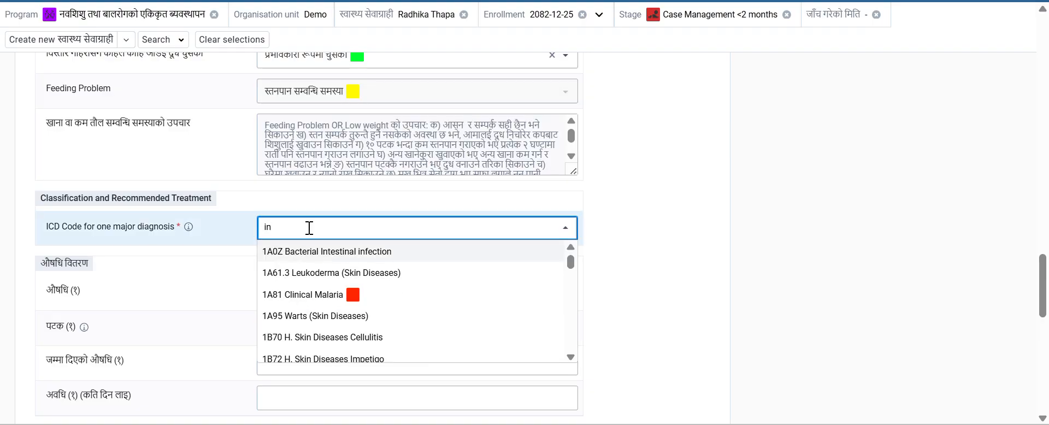
text(fe)
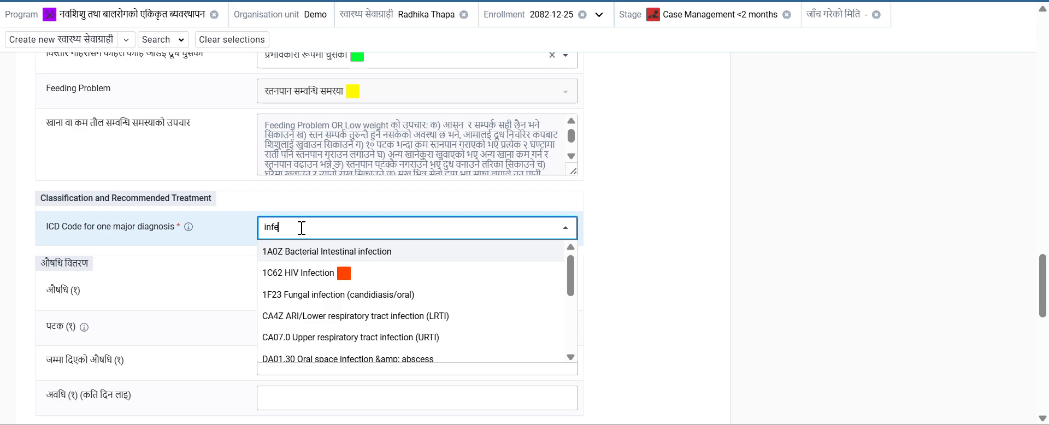
scroll(376, 325, down, 2)
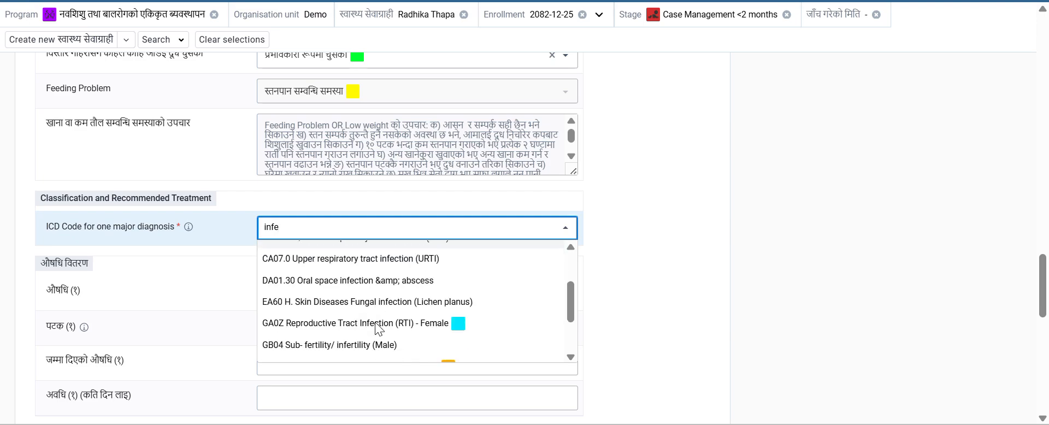
scroll(377, 330, down, 2)
scroll(375, 329, down, 1)
scroll(375, 323, up, 5)
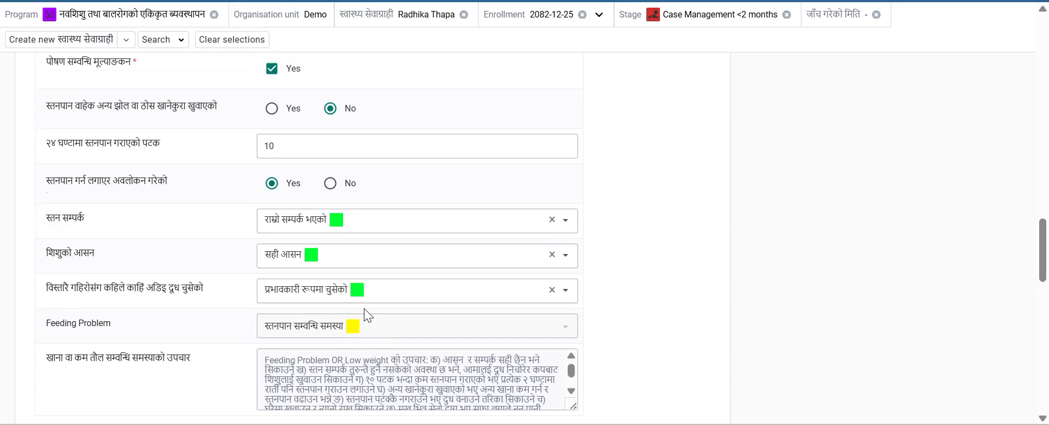
scroll(364, 308, down, 4)
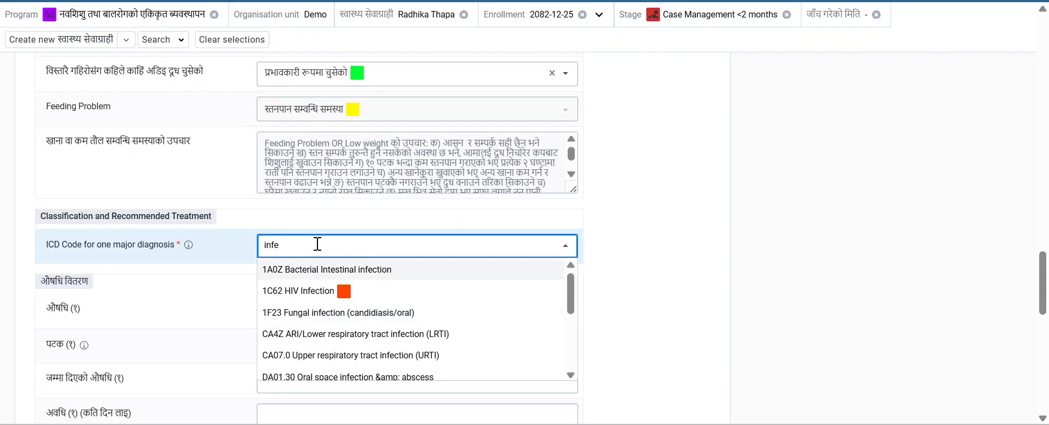
Step: Change the ICD diagnosis search text to "infection"
key(BackSpace)
key(BackSpace)
key(BackSpace)
key(BackSpace)
text(infection)
Step: Replace the search text in ICD Code for one major diagnosis with "neon" to find neonatal diagnoses
key(BackSpace)
key(BackSpace)
key(BackSpace)
key(BackSpace)
key(BackSpace)
key(BackSpace)
key(BackSpace)
key(BackSpace)
key(BackSpace)
text(neo)
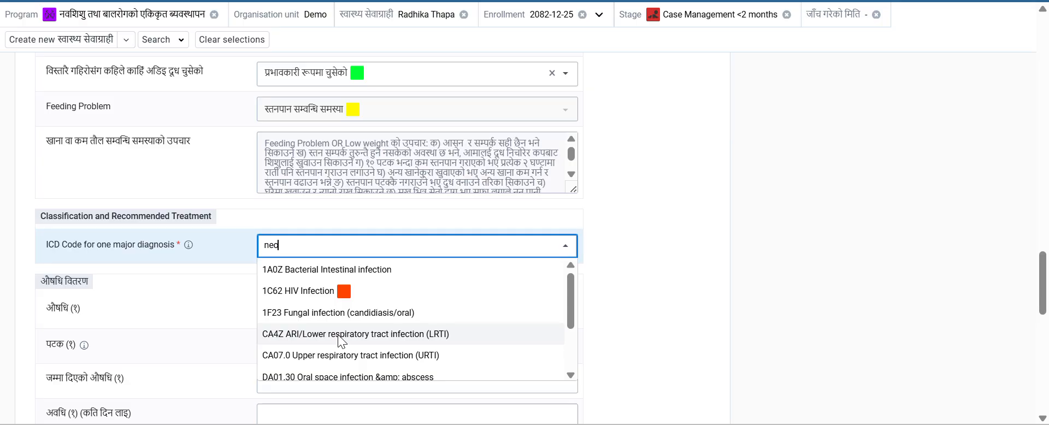
text(n)
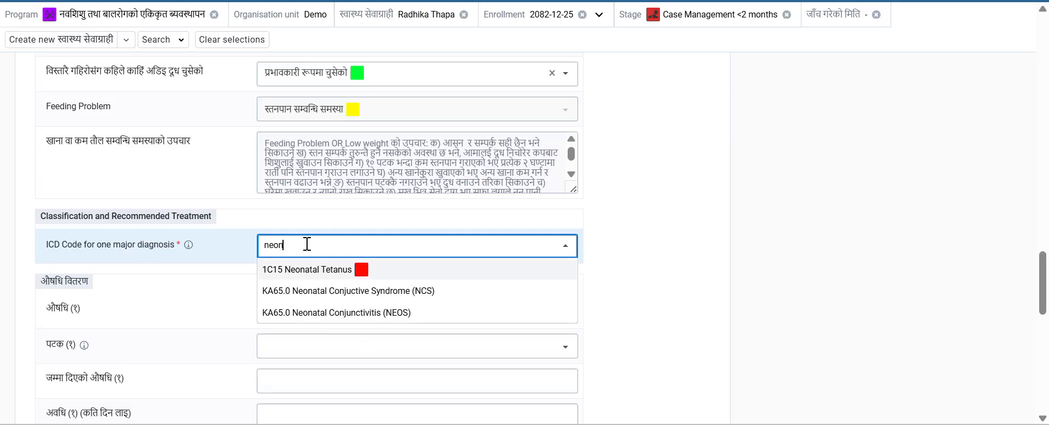
Step: Search the ICD Code for one major diagnosis options for "infection" and look through the matching diagnoses
key(BackSpace)
key(BackSpace)
key(BackSpace)
key(BackSpace)
text(infection)
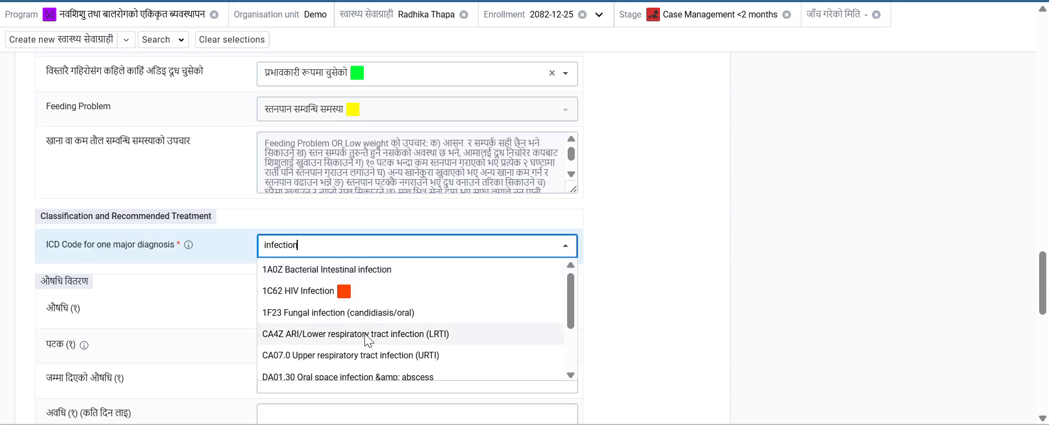
scroll(365, 333, down, 2)
scroll(352, 324, down, 2)
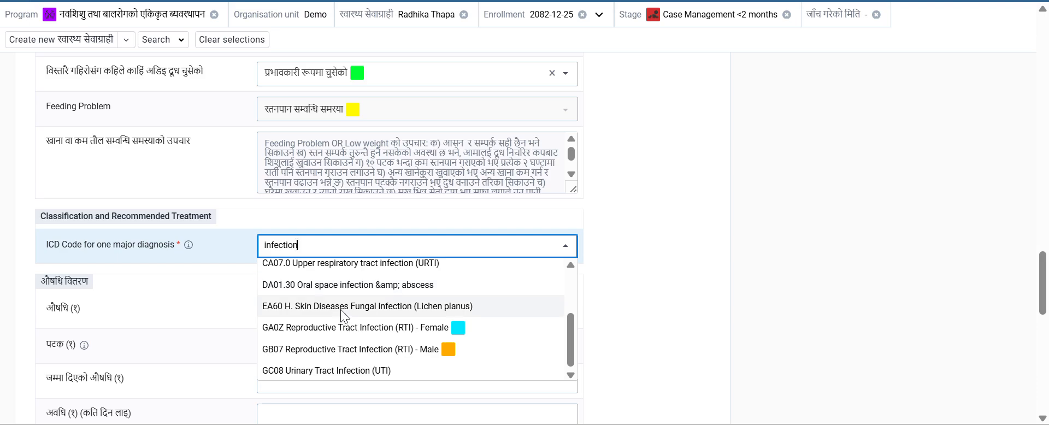
scroll(365, 352, down, 1)
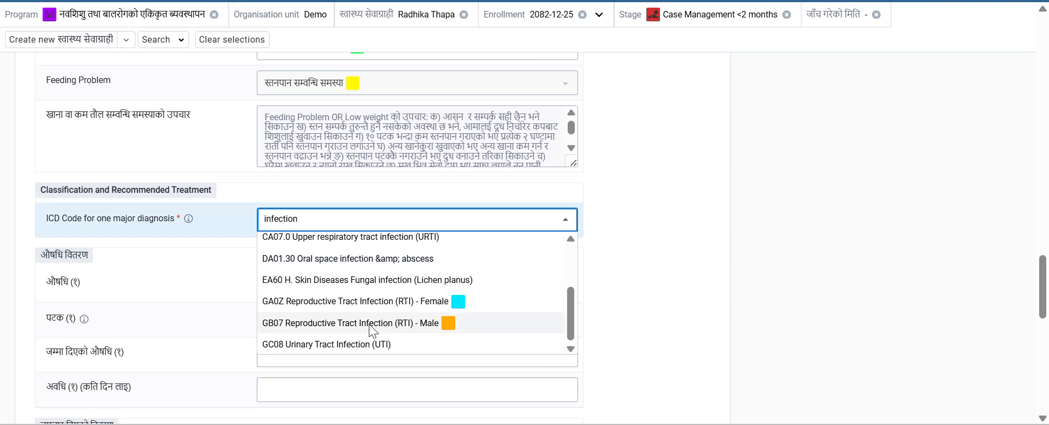
scroll(369, 318, up, 4)
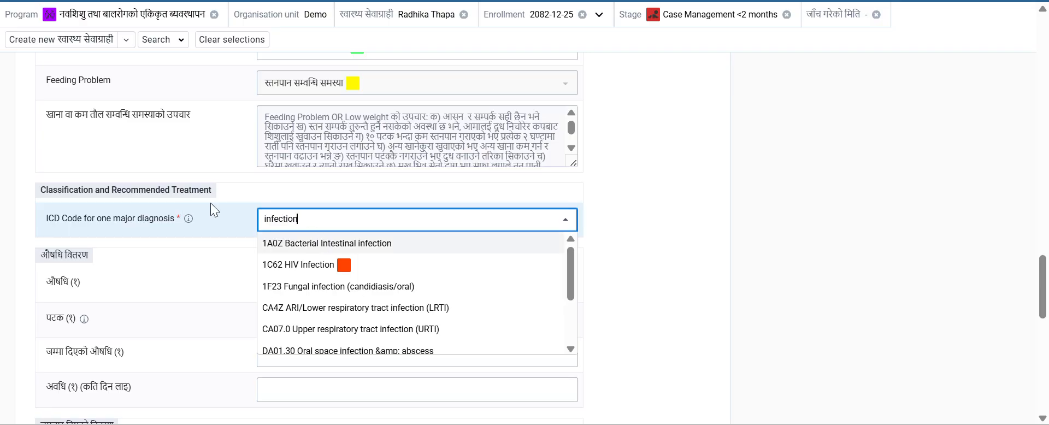
Step: Search the ICD diagnosis options for "oth" and look through the other-category diagnoses
key(BackSpace)
key(BackSpace)
key(BackSpace)
key(BackSpace)
key(BackSpace)
key(BackSpace)
key(BackSpace)
key(BackSpace)
key(BackSpace)
text(oth)
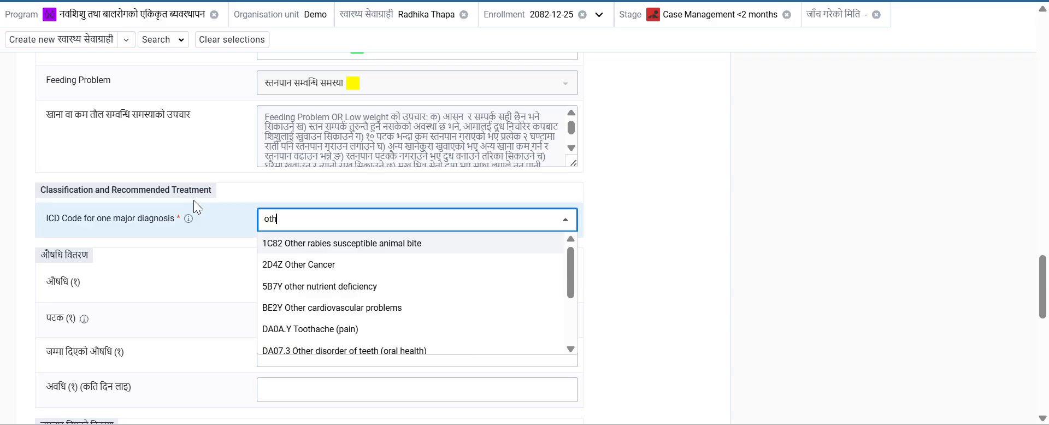
scroll(421, 281, down, 5)
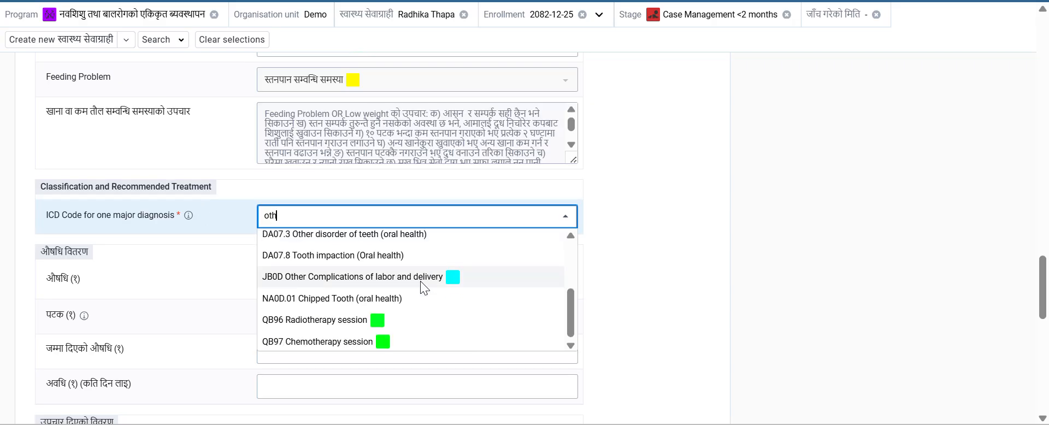
scroll(443, 273, up, 1)
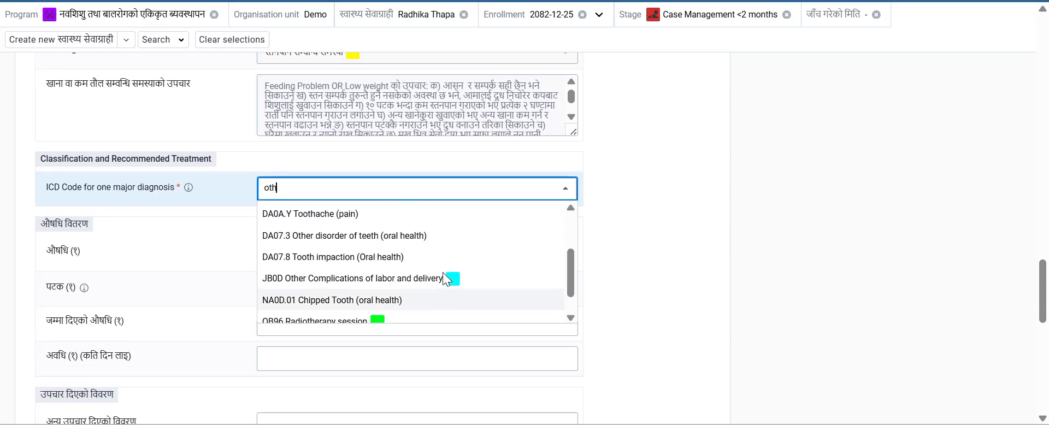
scroll(405, 292, up, 4)
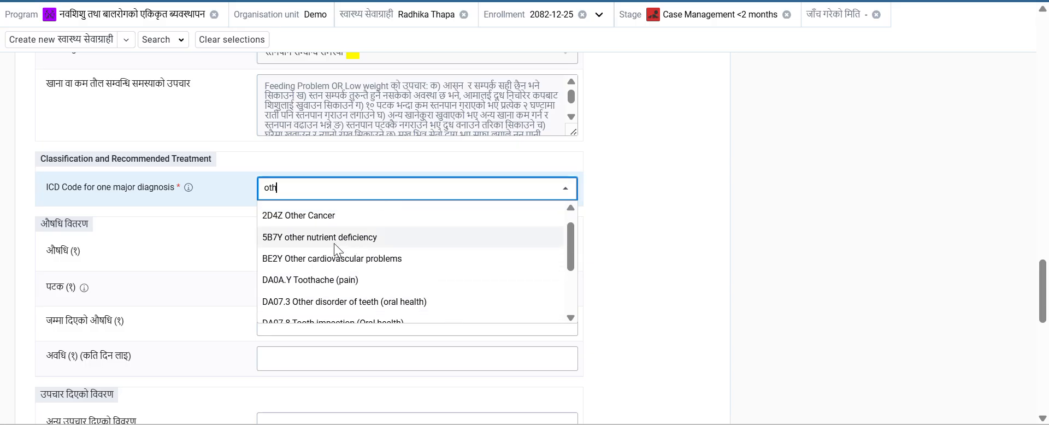
scroll(344, 246, up, 1)
scroll(356, 235, up, 1)
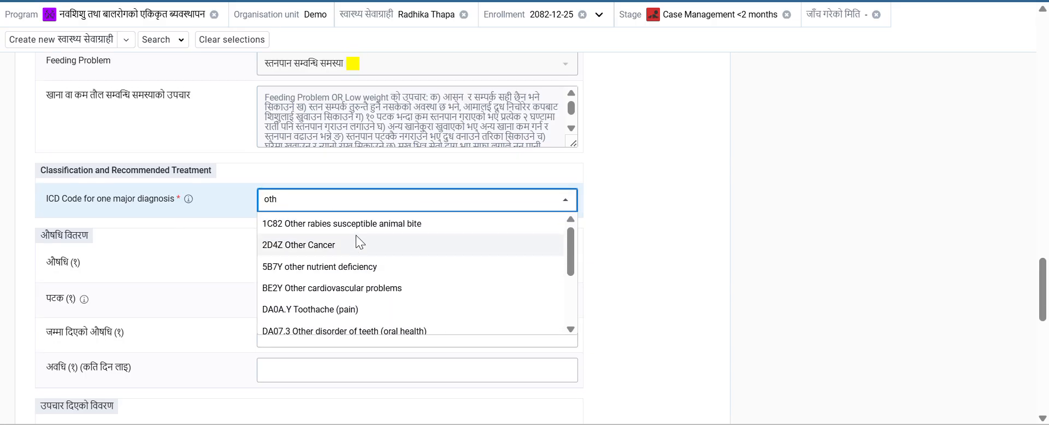
Step: Change the ICD diagnosis search text to "men" and look through the matching diagnoses
key(BackSpace)
key(BackSpace)
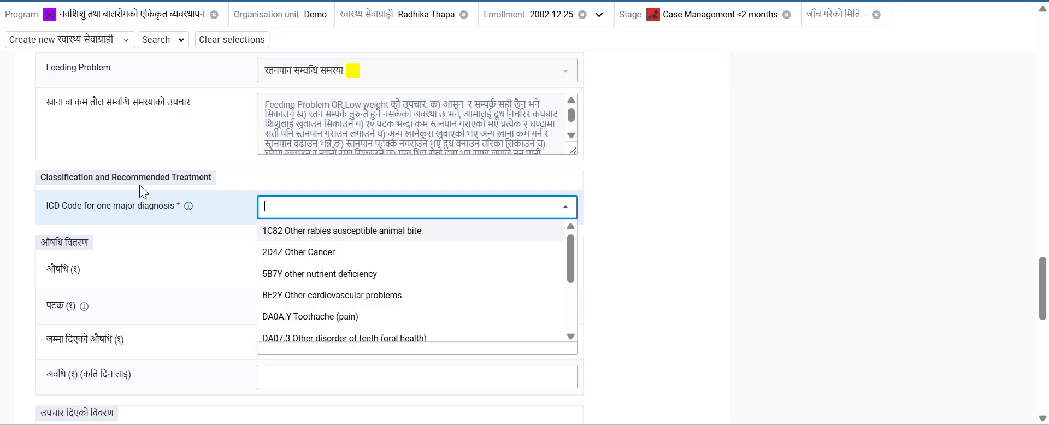
text(not)
key(BackSpace)
key(BackSpace)
key(BackSpace)
text(men)
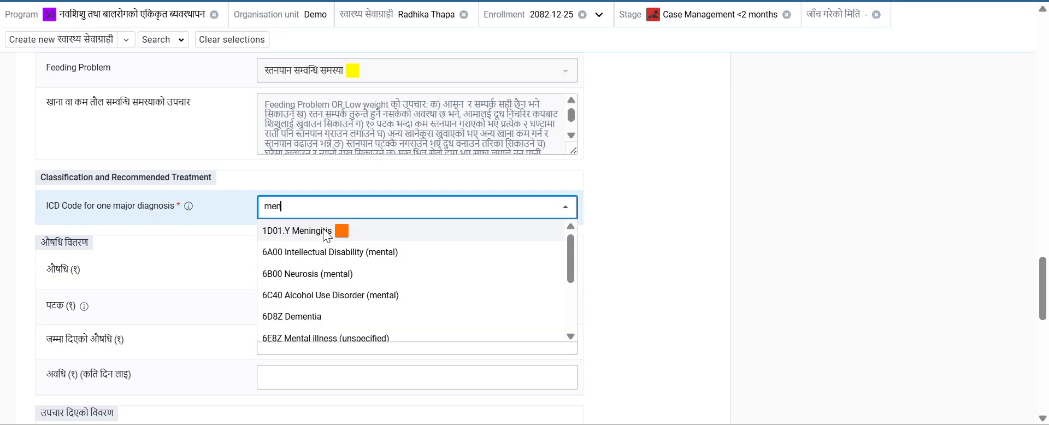
scroll(403, 299, down, 2)
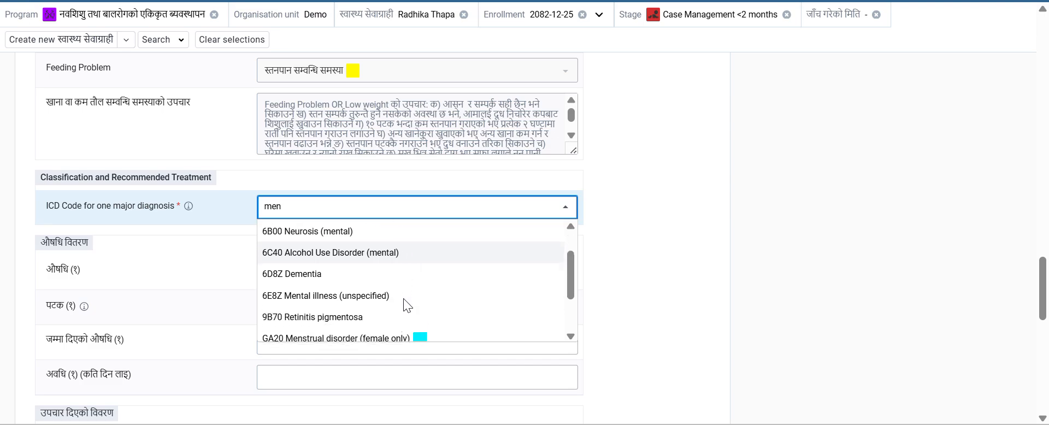
scroll(403, 305, down, 2)
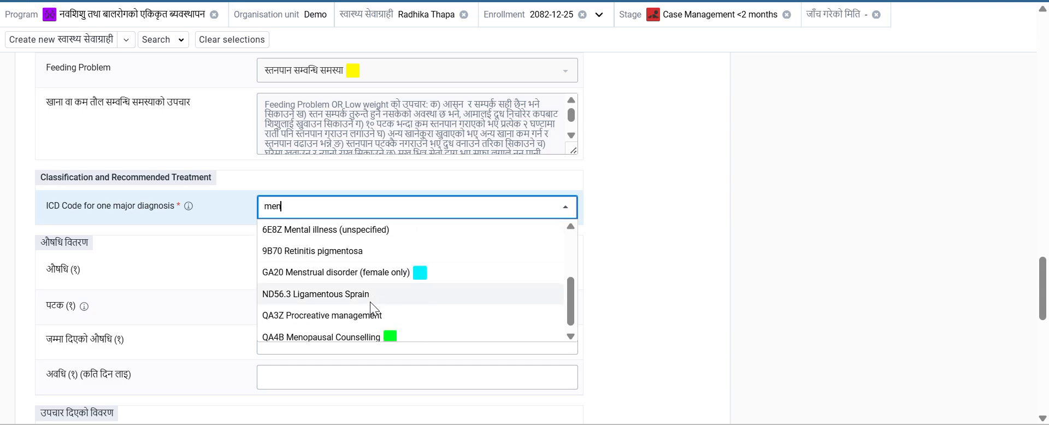
scroll(369, 301, down, 1)
scroll(372, 298, up, 5)
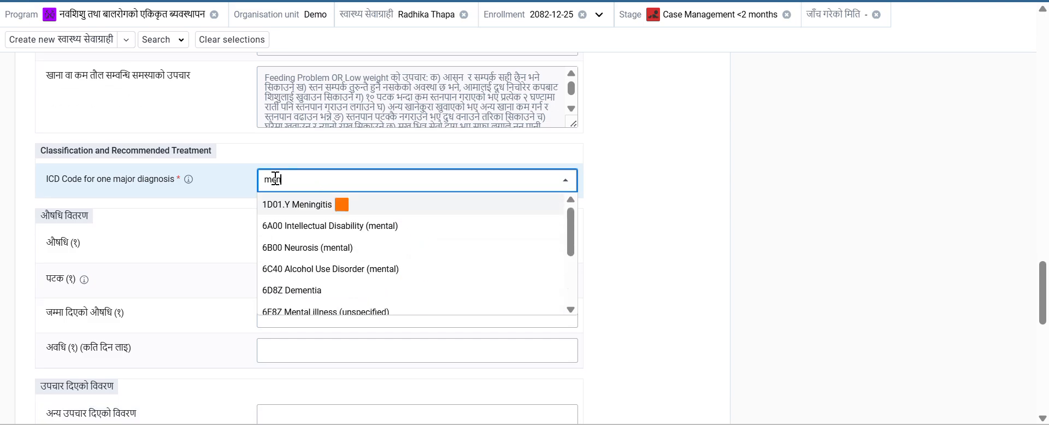
Step: Search the ICD diagnosis options for "infect" and choose 1A0Z Bacterial Intestinal infection as the major diagnosis
key(BackSpace)
key(BackSpace)
key(BackSpace)
text(infect)
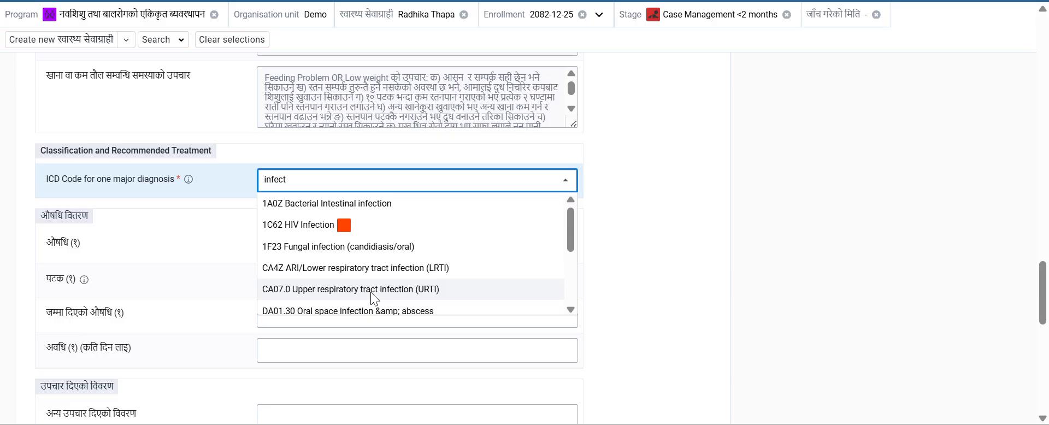
click(310, 204)
Step: Find "amoxy" for औषधि (१), choose Drop Amoxycillin 100mg/ml, and set पटक (१) to BD
scroll(247, 205, down, 1)
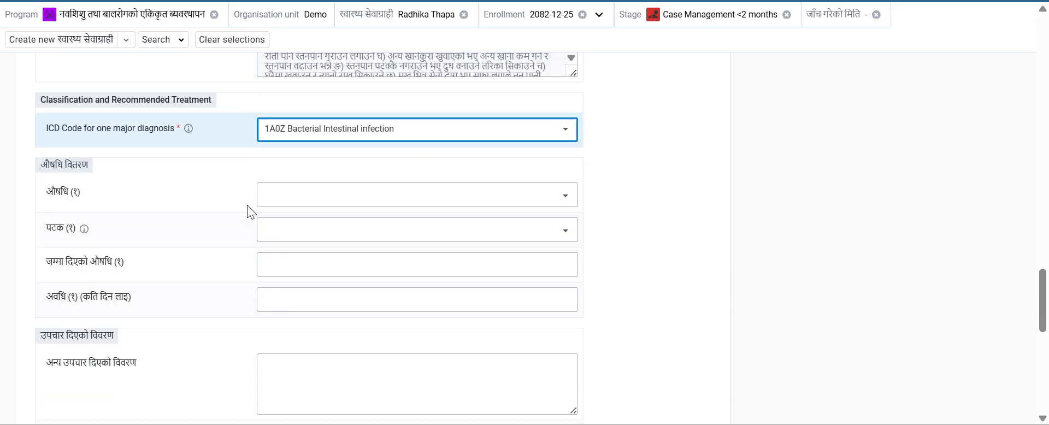
click(299, 201)
text(amoxy)
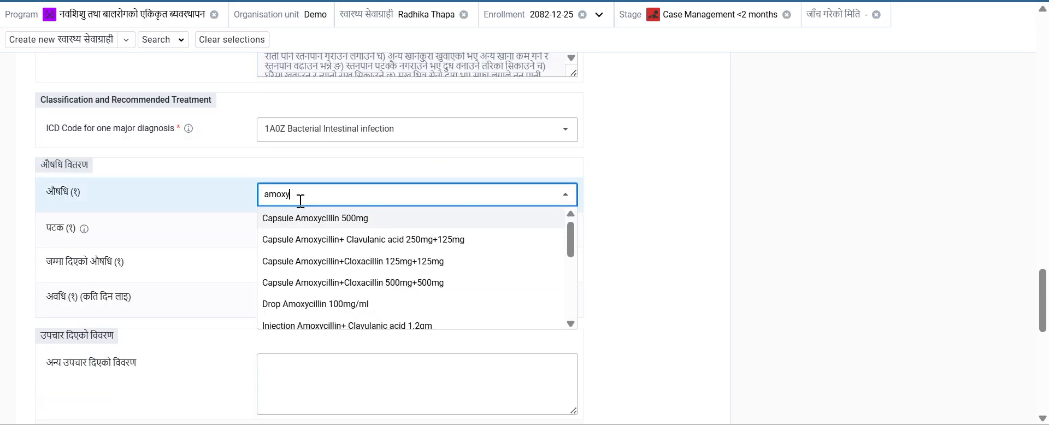
click(392, 302)
click(327, 231)
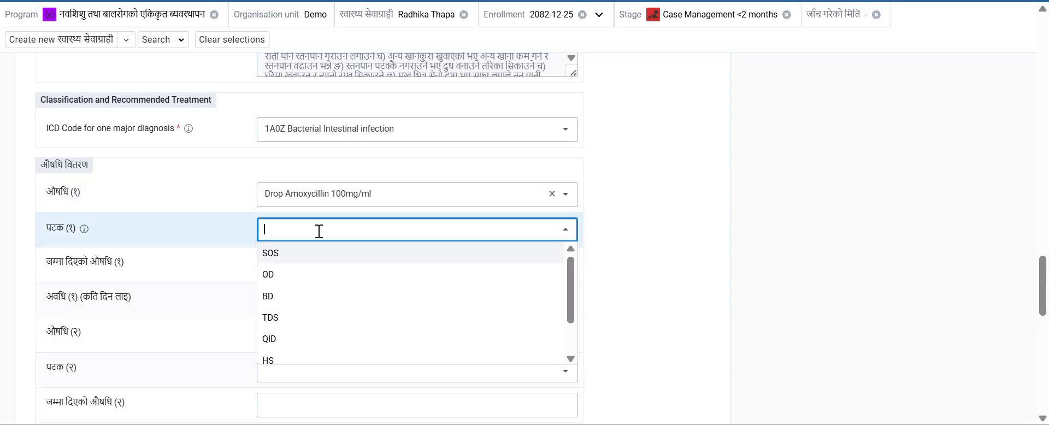
click(281, 298)
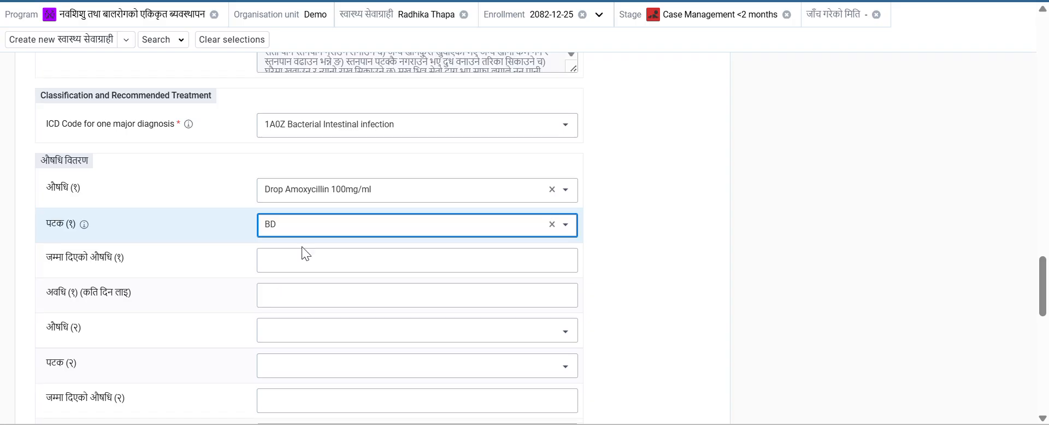
Step: Set जम्मा दिएको औषधि (१) to 2 and अवधि (१) (कति दिन लाइ) to 7
click(286, 259)
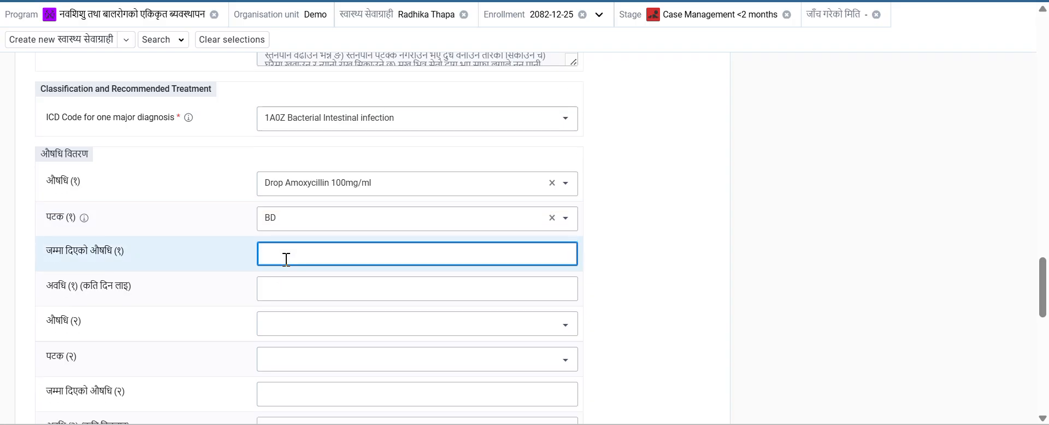
text(1)
click(285, 296)
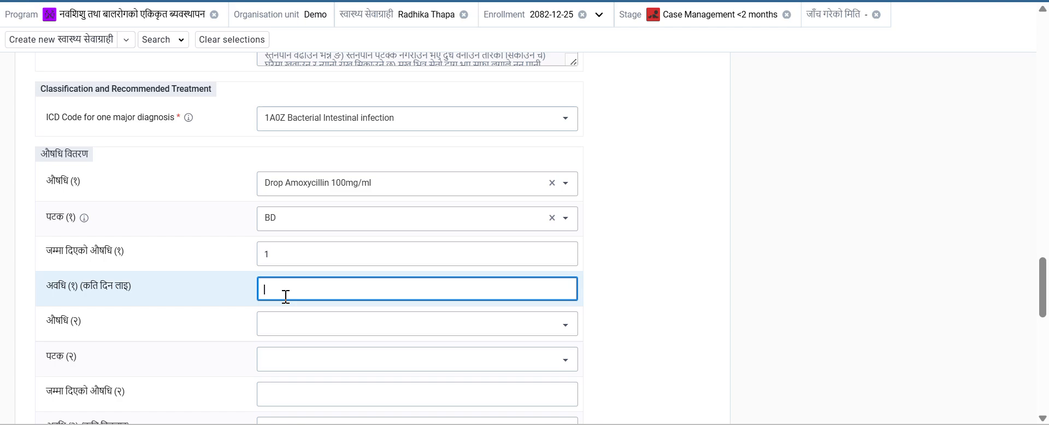
text(7)
click(719, 289)
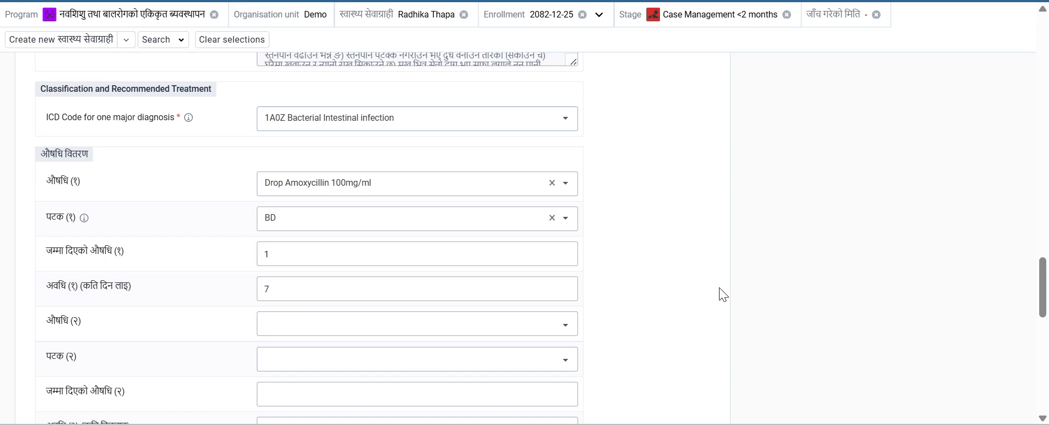
double_click(307, 262)
text(2)
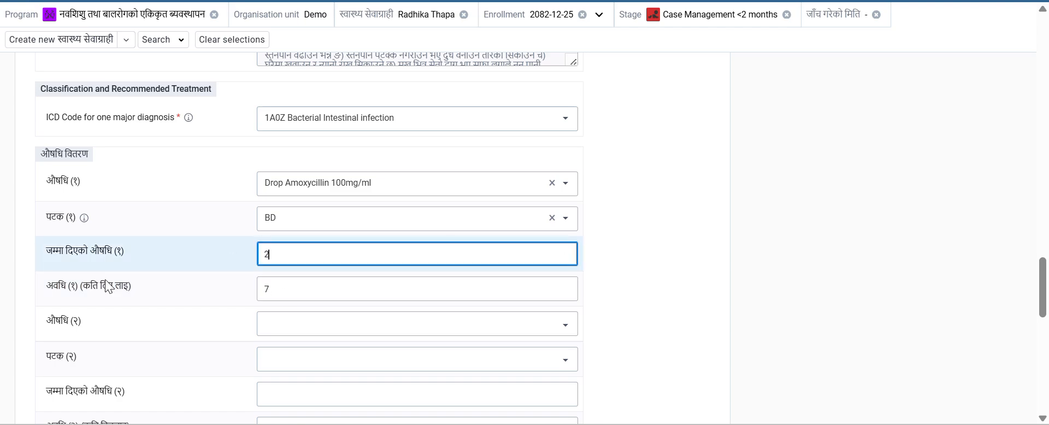
click(654, 270)
Step: Answer Yes for Amoxycillin दिएको in the उपचार दिएको विवरण section
scroll(654, 270, down, 5)
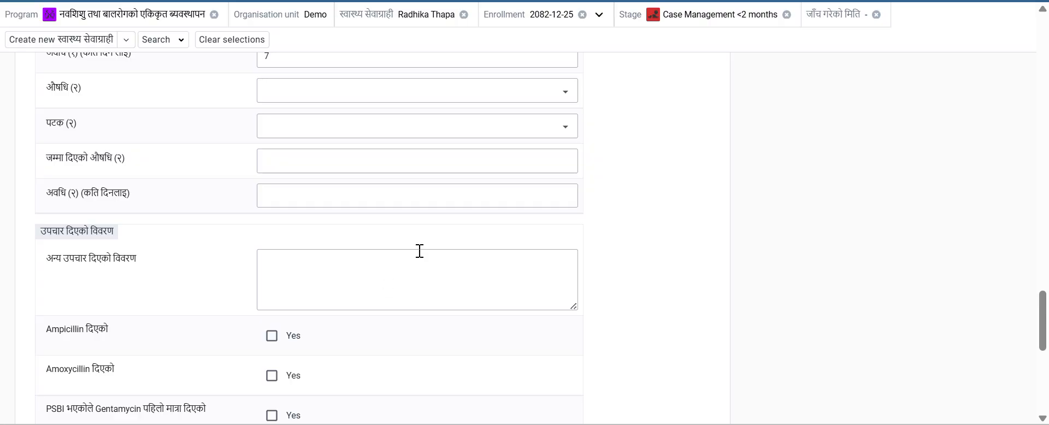
scroll(339, 306, down, 5)
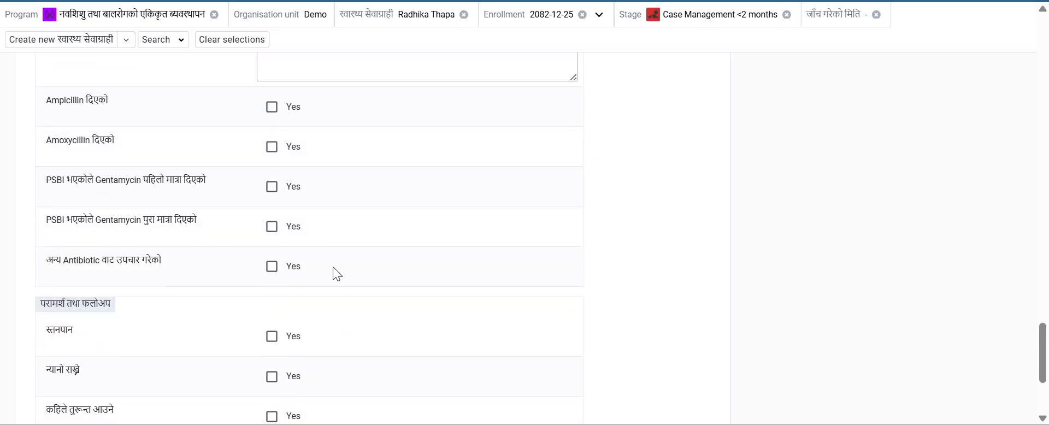
click(280, 144)
Step: Answer Yes for स्तनपान, न्यानो राख्ने, कहिले तुरून्त आउने and प्रेषण गरेको under परामर्श तथा फलोअप
scroll(385, 272, down, 2)
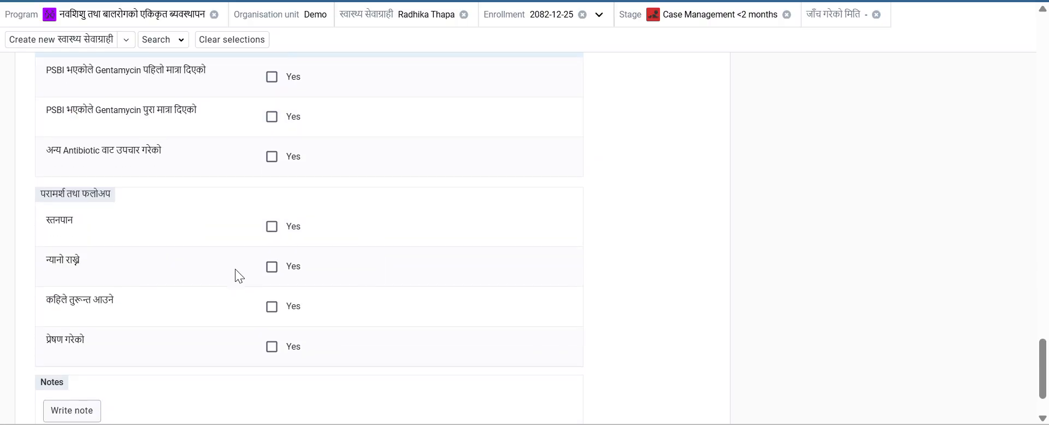
scroll(235, 274, down, 2)
click(273, 153)
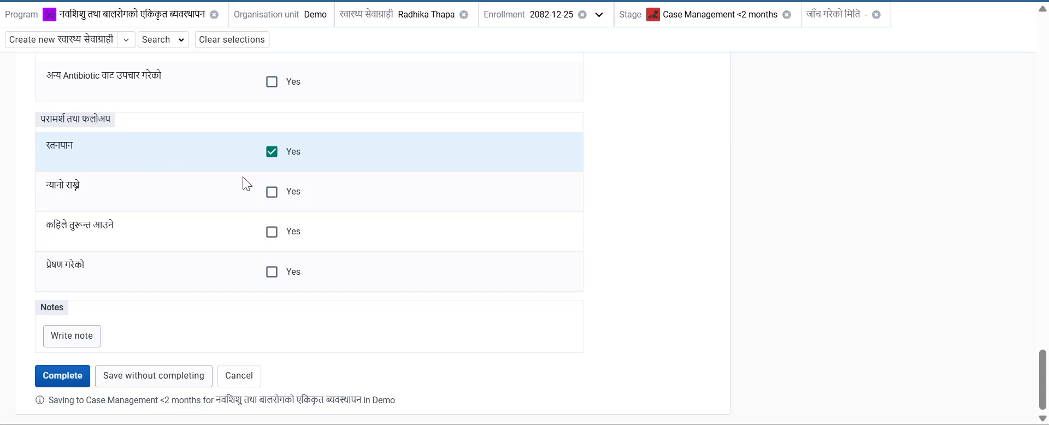
click(272, 193)
click(272, 233)
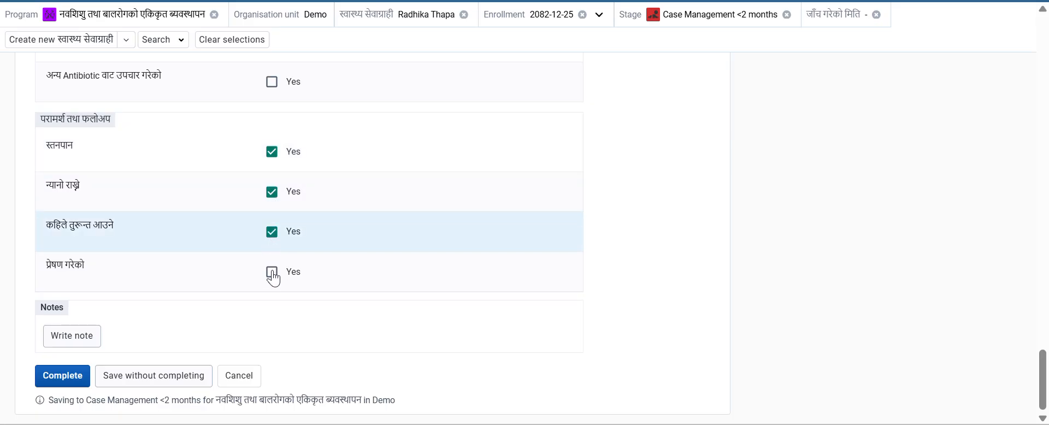
click(273, 272)
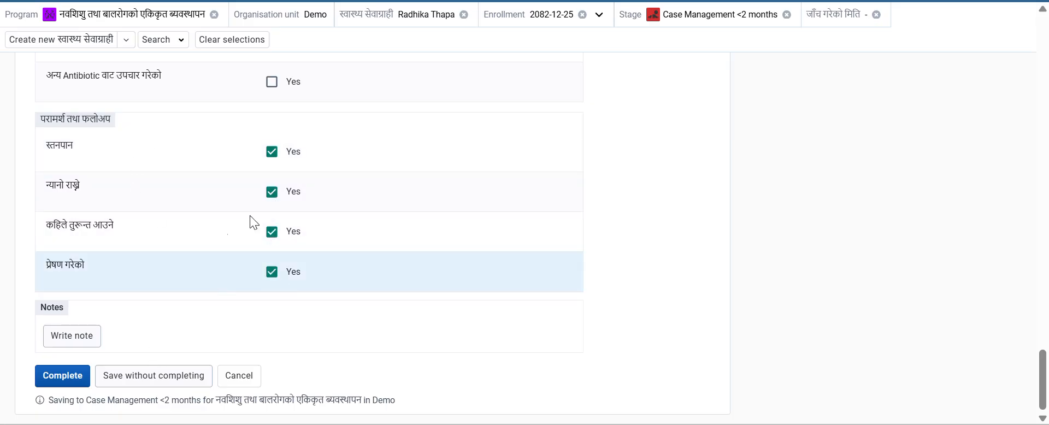
Step: Complete the Case Management <2 months event and clear the selected स्वास्थ्य सेवाग्राही to return to the program's client list
scroll(120, 359, up, 1)
scroll(120, 186, down, 1)
click(66, 376)
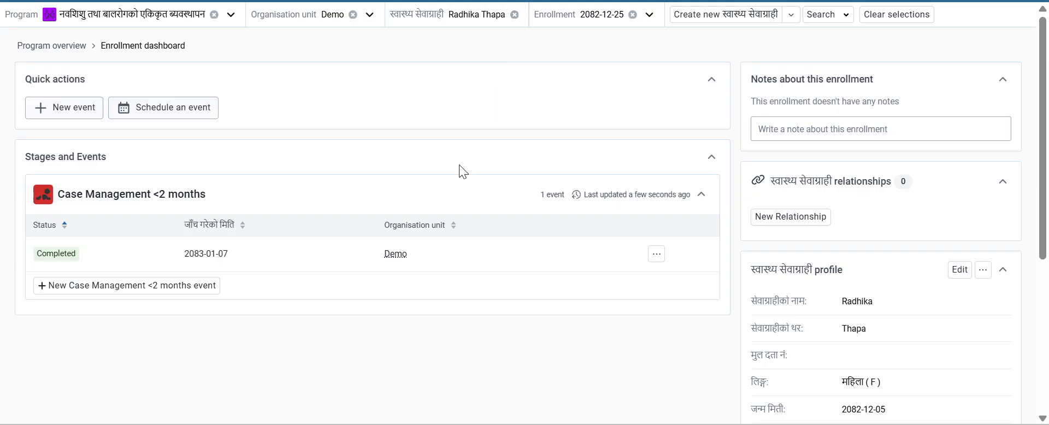
click(515, 14)
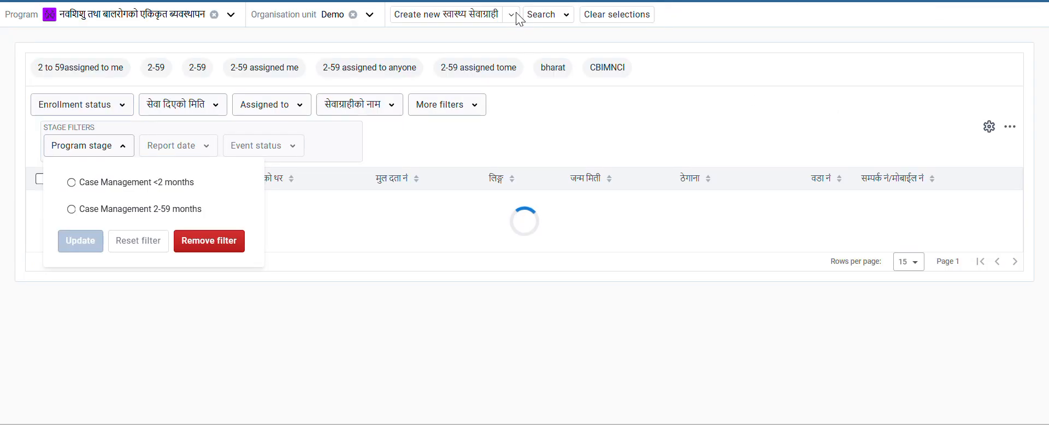
click(517, 142)
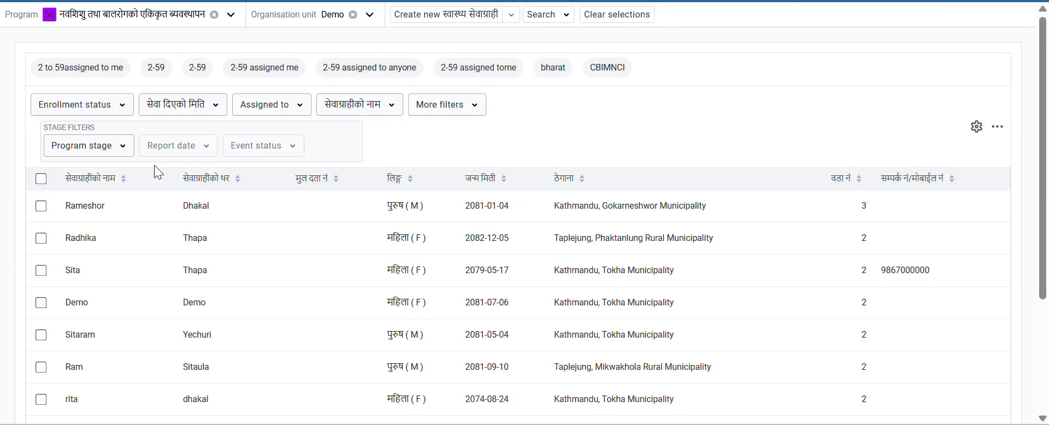